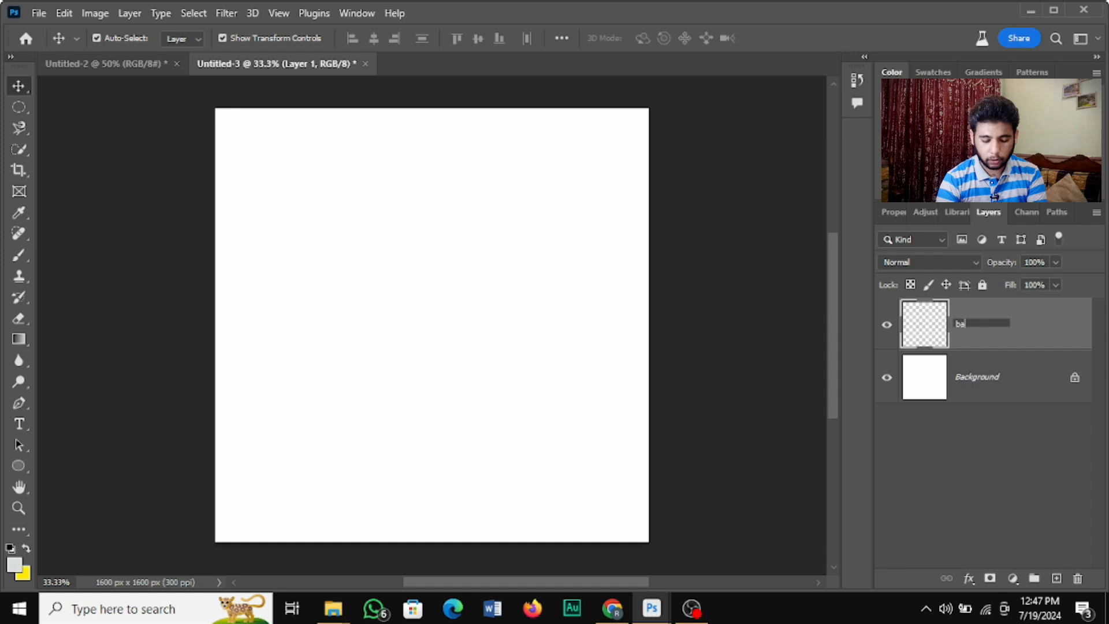
# Step: Rename the empty layer above the background as "base layer"
pyautogui.write('se leve')
pyautogui.press('Return')
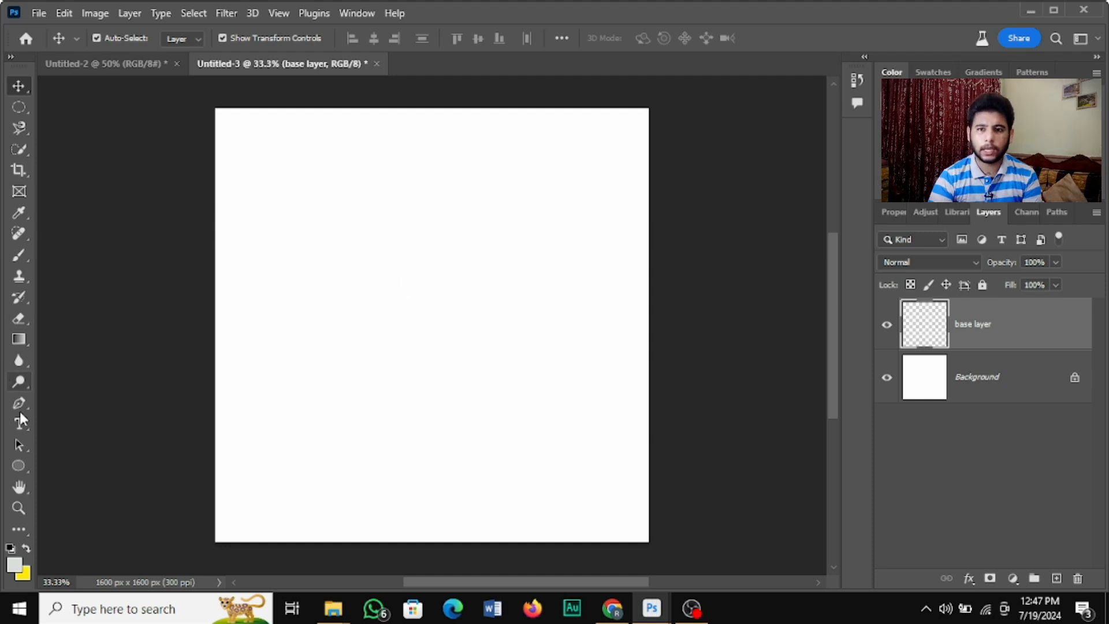
# Step: Draw a horizontal paragraph text box that starts beside the canvas and extends over its left half
pyautogui.click(23, 467)
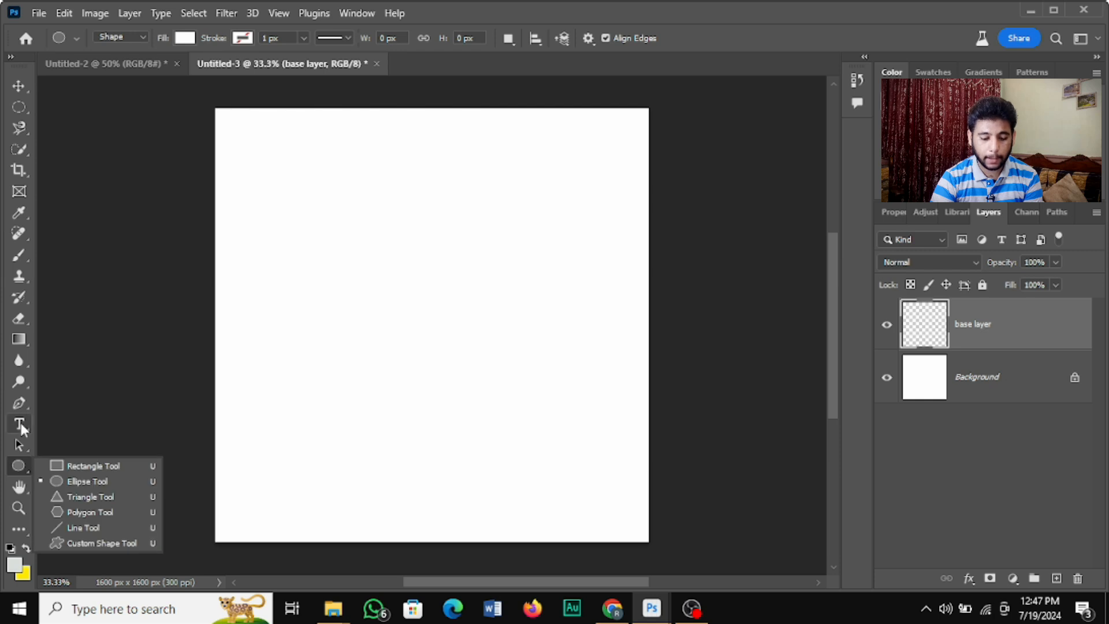
pyautogui.click(77, 429)
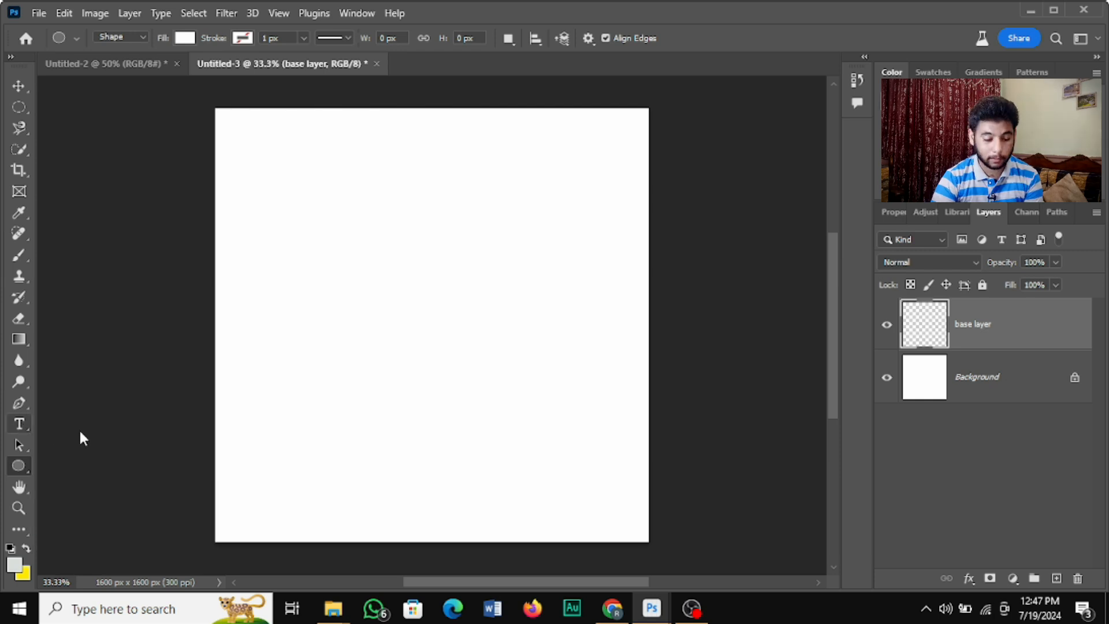
pyautogui.click(79, 428)
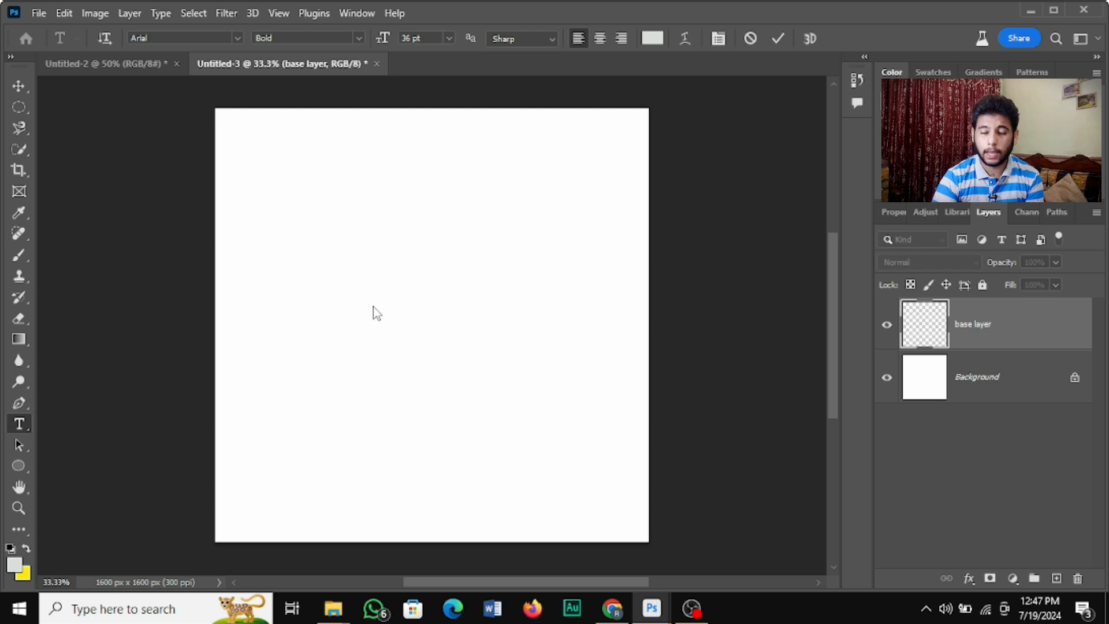
pyautogui.click(78, 428)
pyautogui.moveTo(79, 429); pyautogui.dragTo(373, 306)
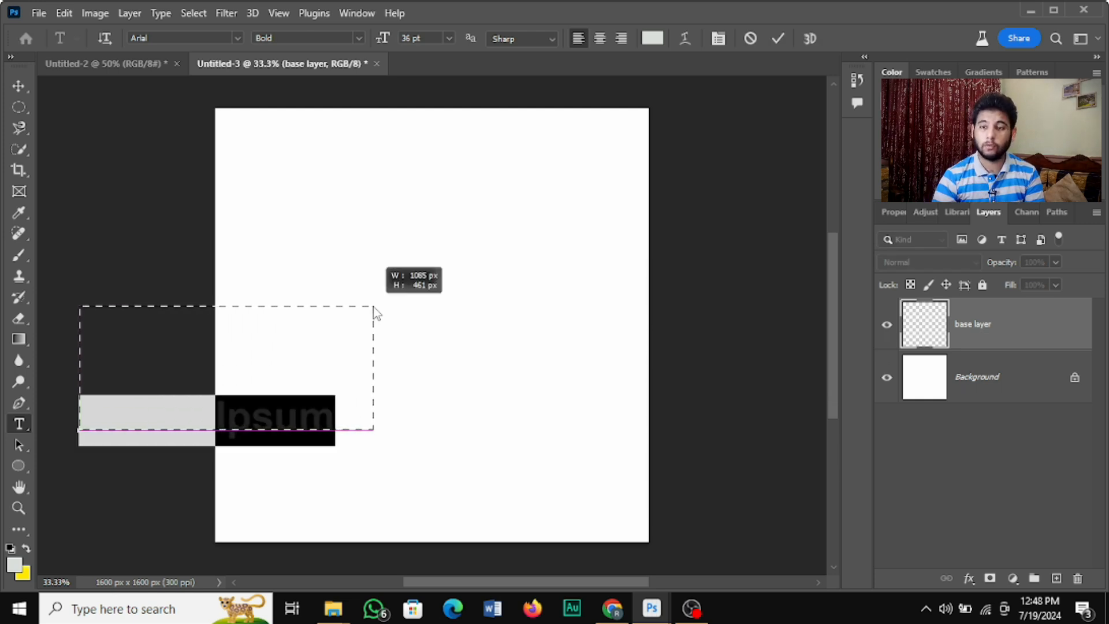
pyautogui.moveTo(373, 307); pyautogui.dragTo(423, 253)
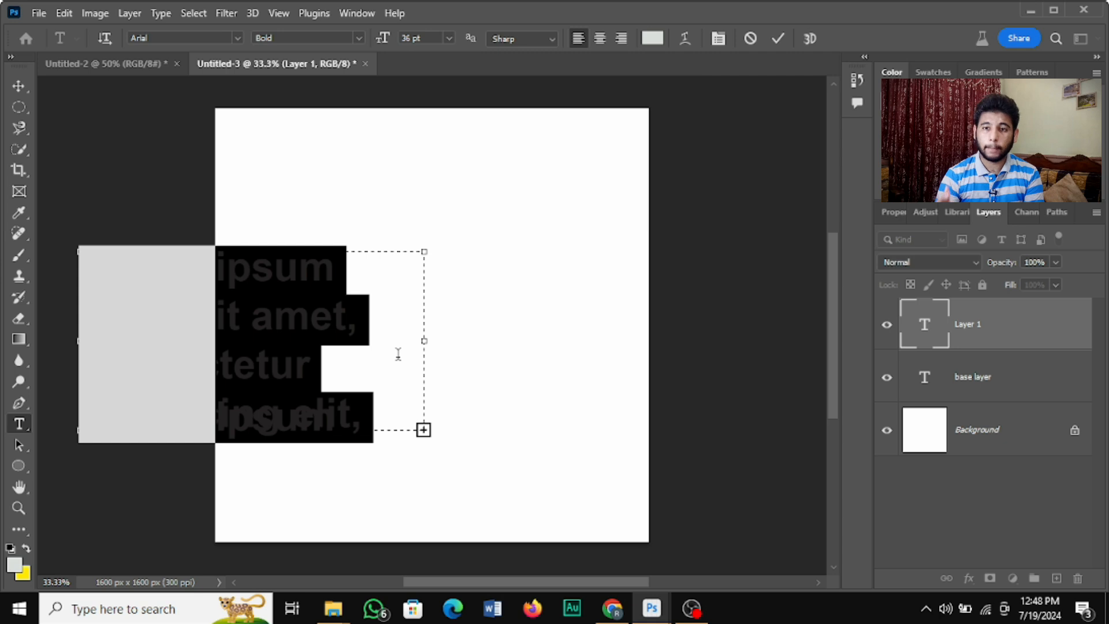
# Step: Replace the placeholder text in the new text box with "DESIGNDynamics"
pyautogui.press('BackSpace')
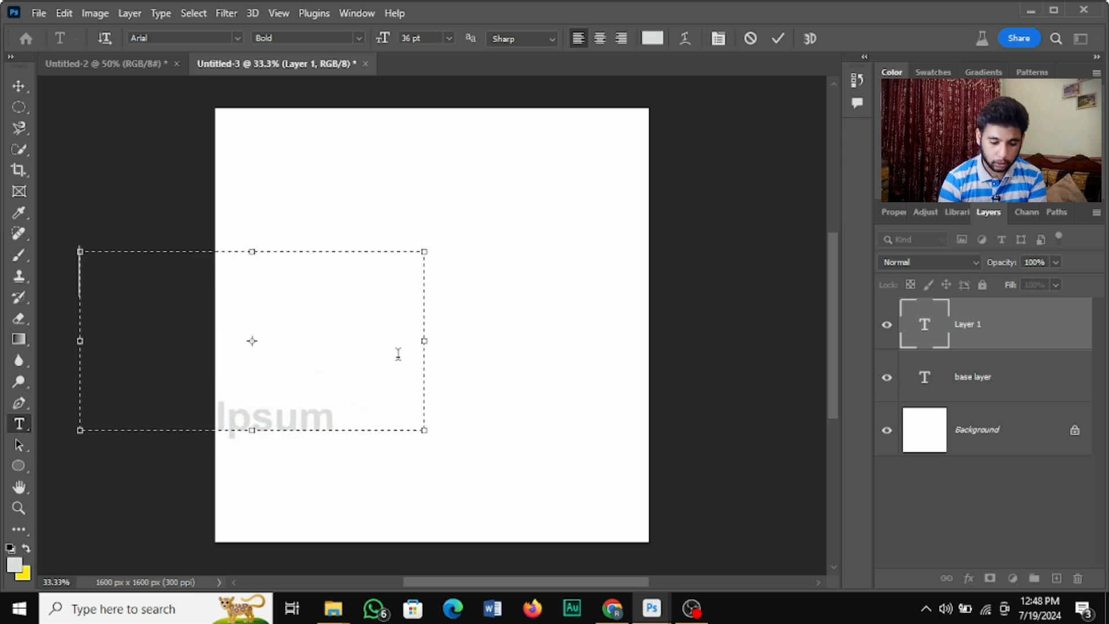
pyautogui.write('DESIGN')
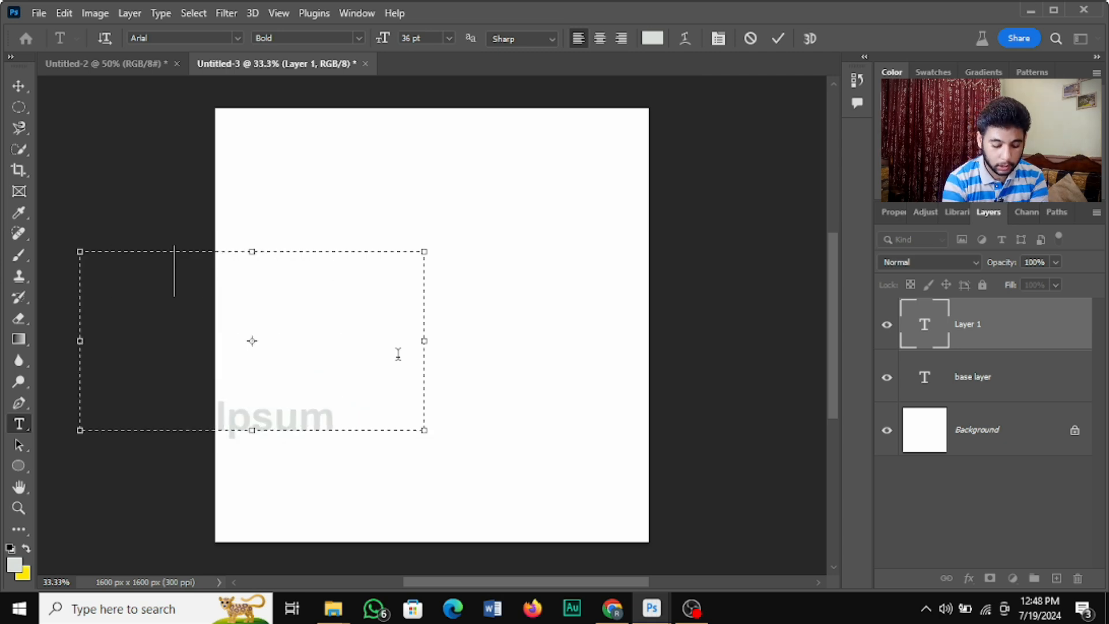
pyautogui.write('Dynami')
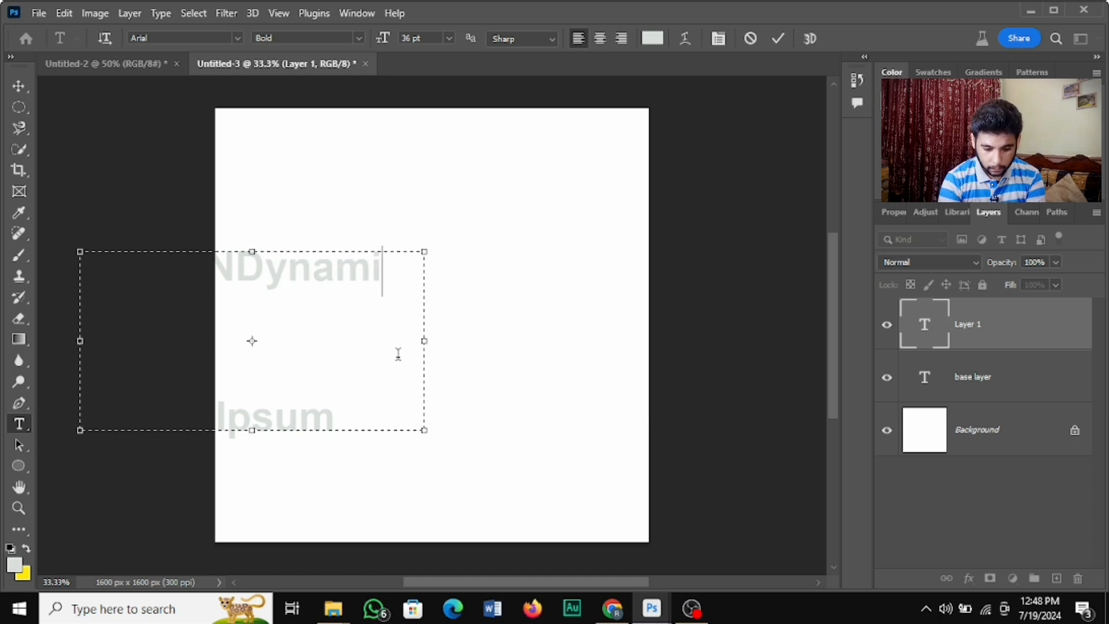
pyautogui.write('c')
pyautogui.press('Return')
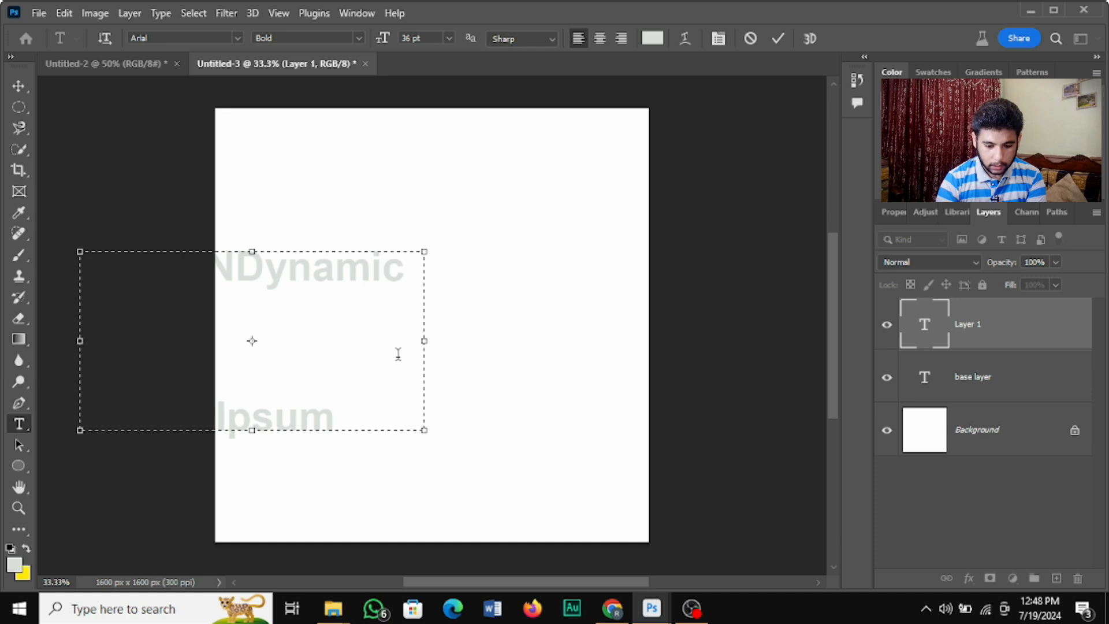
# Step: Format the whole DESIGNDynamics text in Impact at 33 pt with the colour 000000
pyautogui.hotkey('ctrl', 'a')
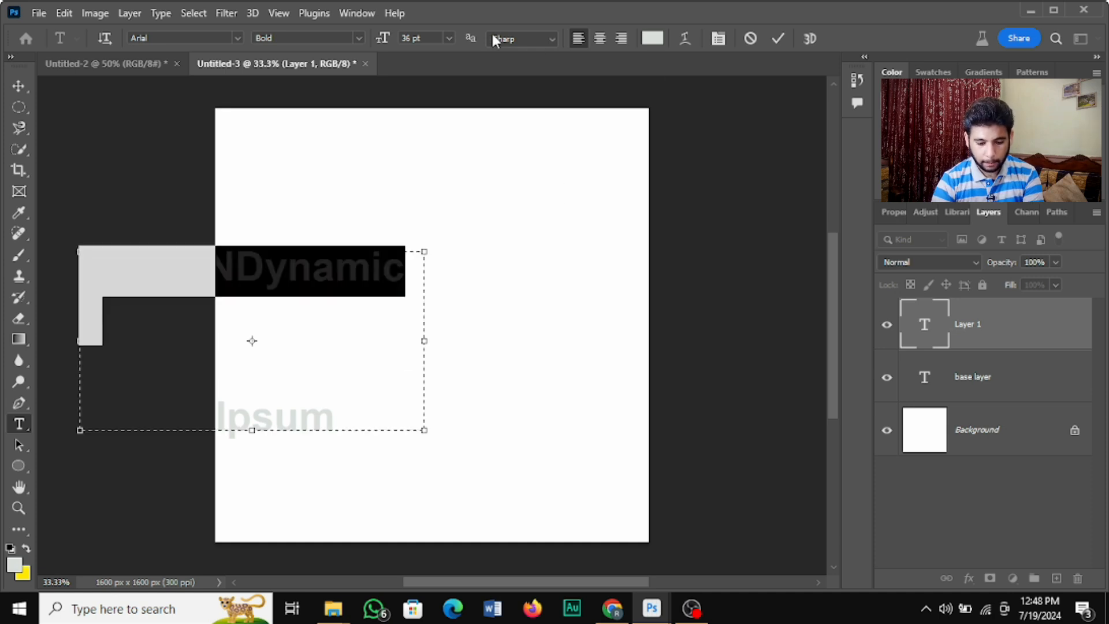
pyautogui.moveTo(381, 38); pyautogui.dragTo(380, 39)
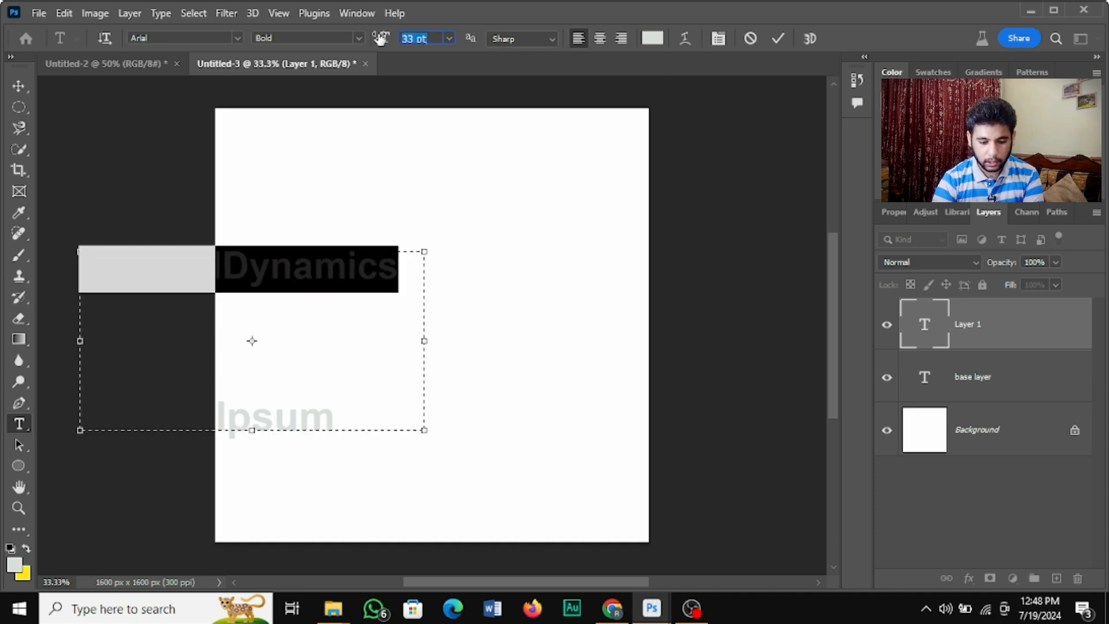
pyautogui.click(652, 38)
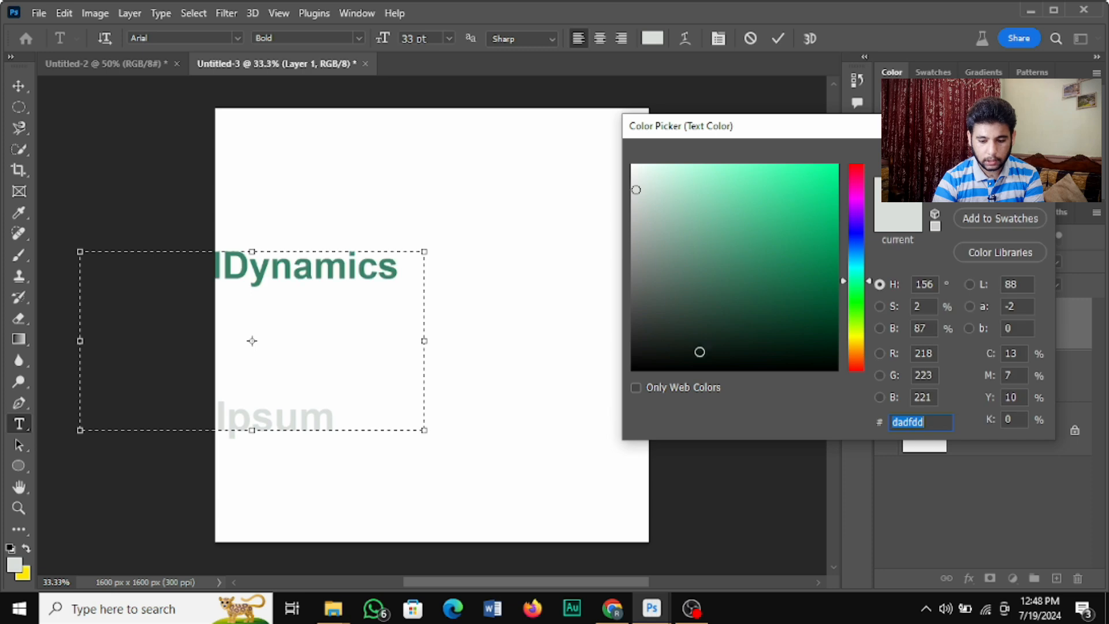
pyautogui.write('000000')
pyautogui.press('Return')
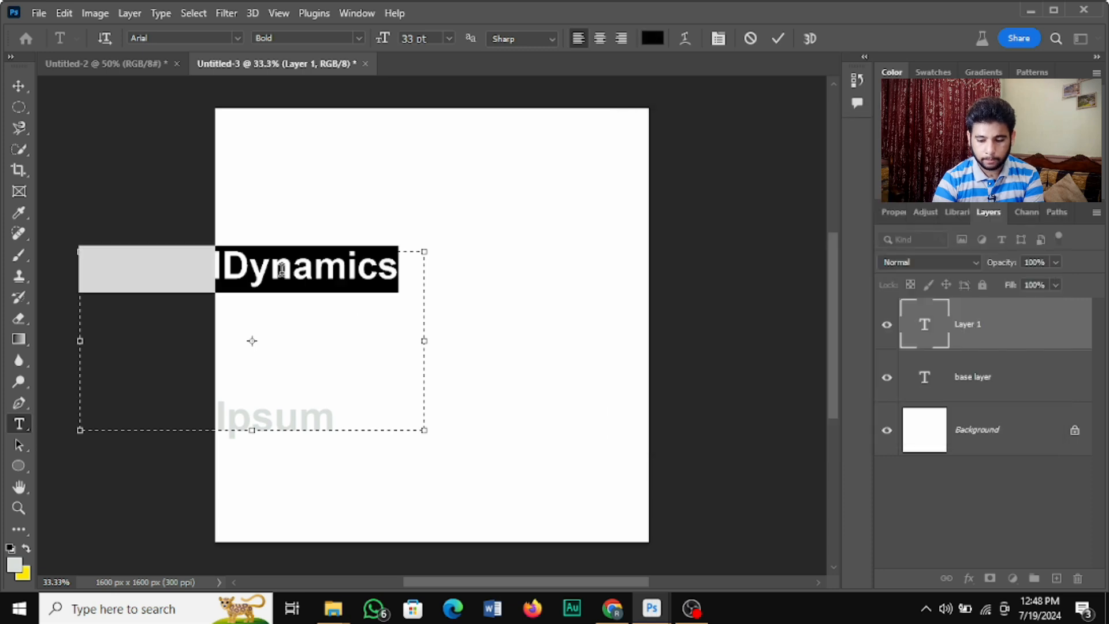
pyautogui.click(237, 39)
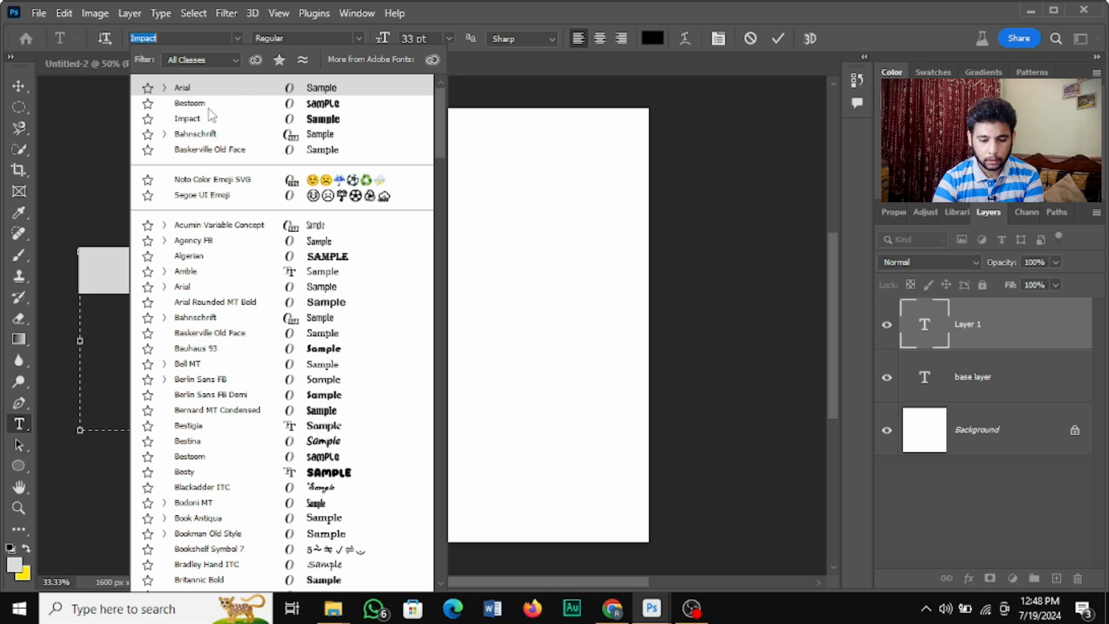
pyautogui.click(235, 121)
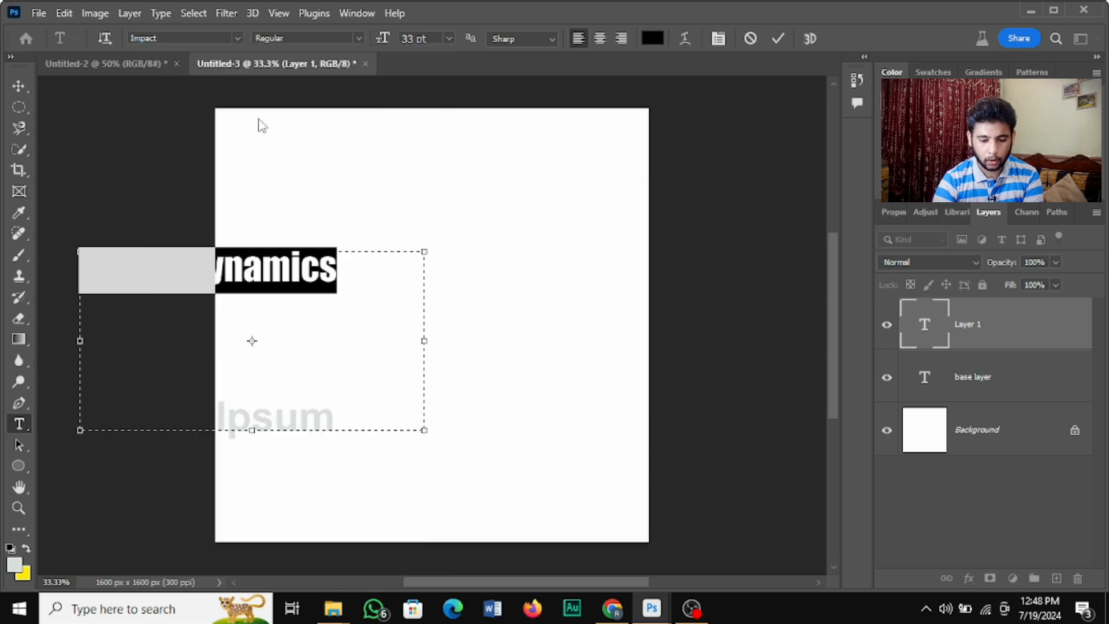
pyautogui.click(778, 38)
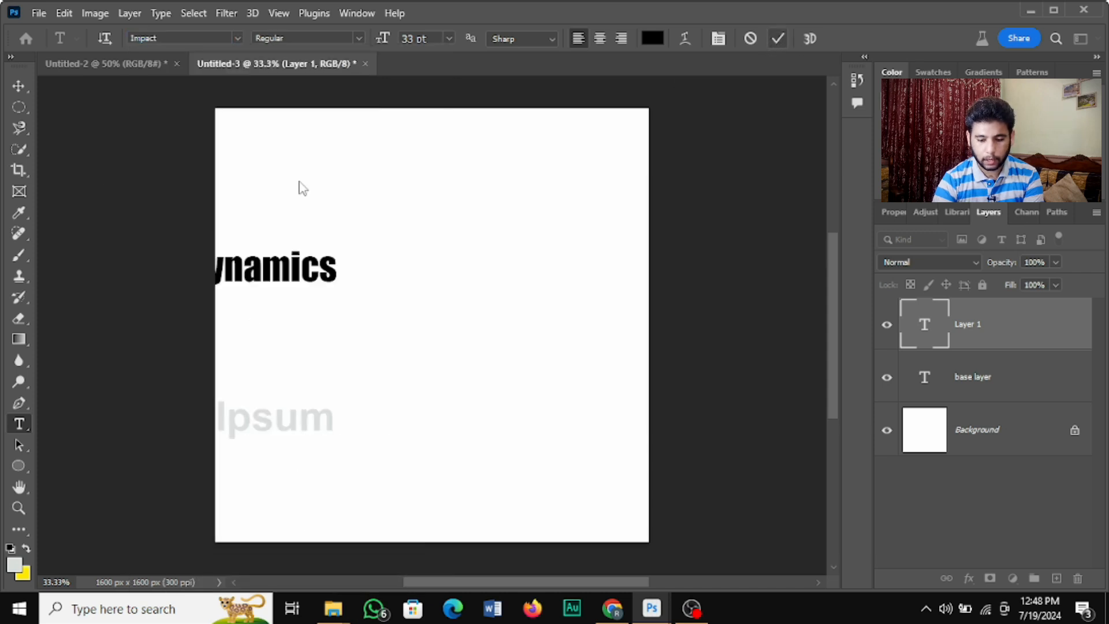
# Step: Move the DESIGNDynamics text horizontally so that the whole word lies on the canvas
pyautogui.click(20, 86)
pyautogui.moveTo(259, 283); pyautogui.dragTo(445, 287)
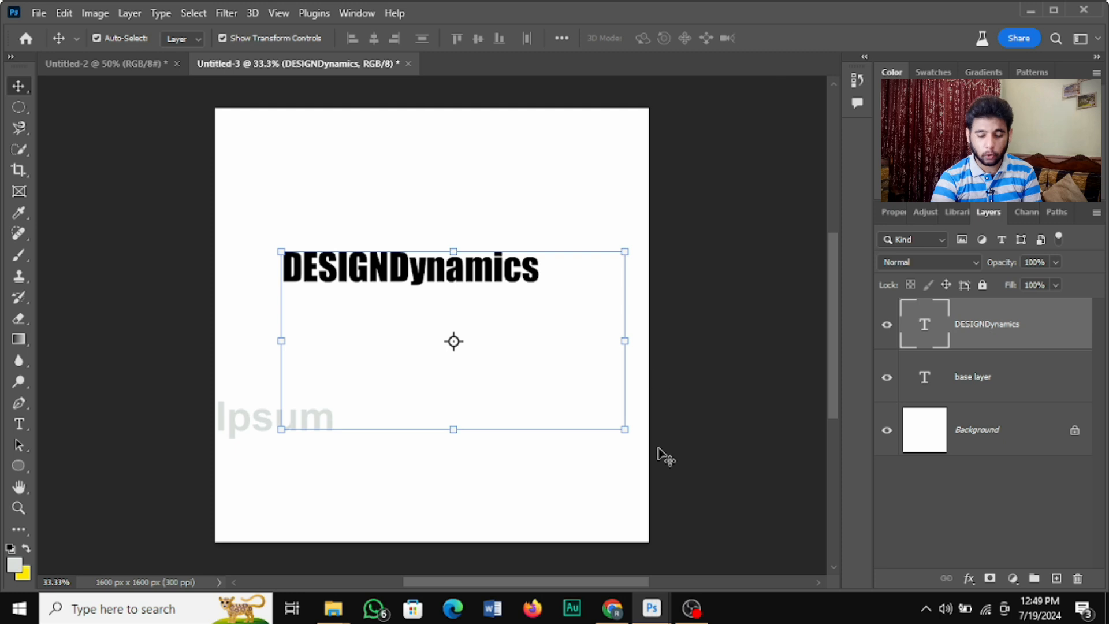
# Step: Set the font size of the DESIGNDynamics text to 12 pt
pyautogui.click(18, 424)
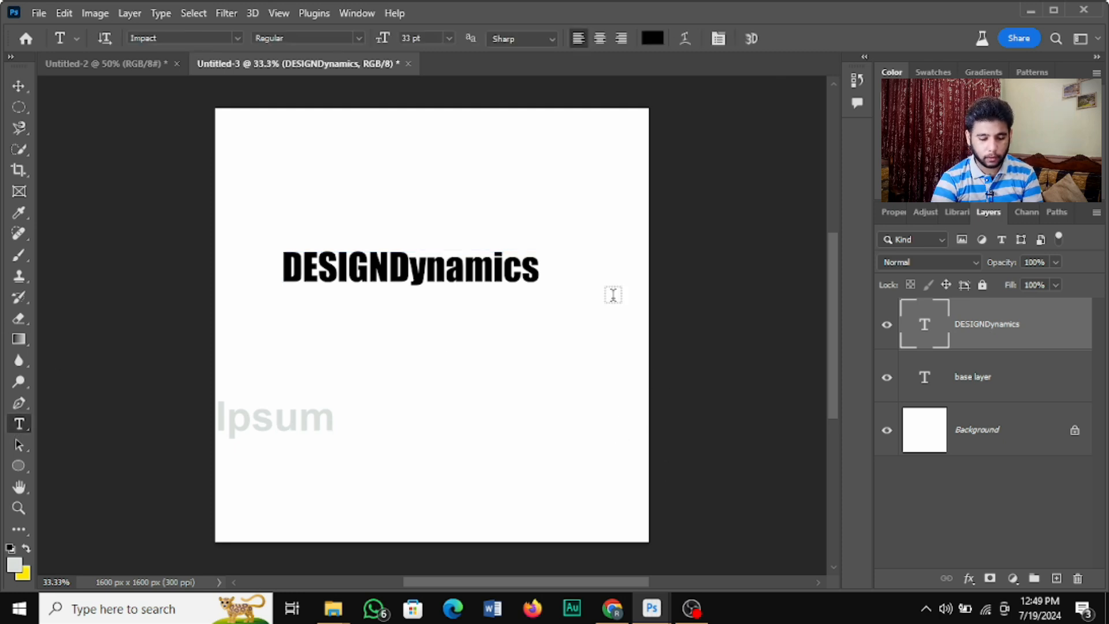
pyautogui.doubleClick(543, 265)
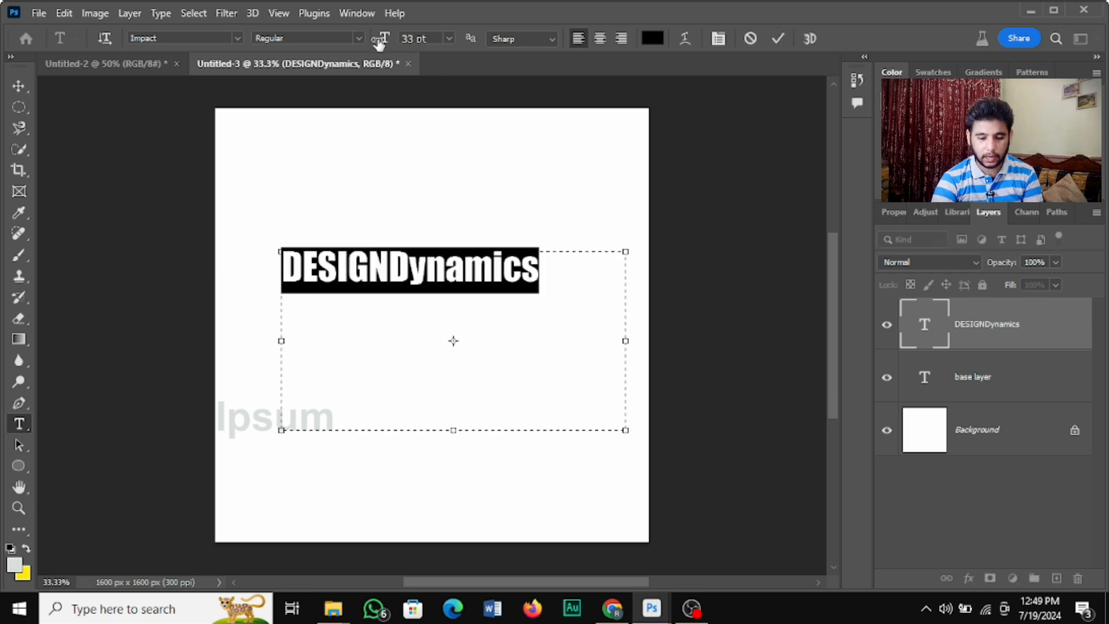
pyautogui.moveTo(378, 40); pyautogui.dragTo(376, 35)
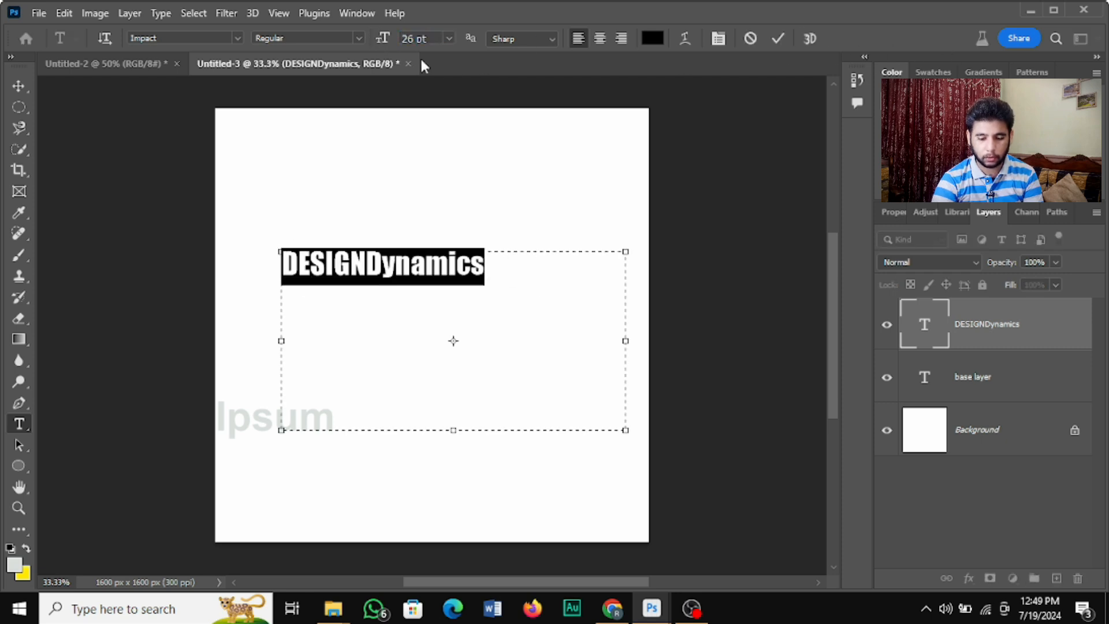
pyautogui.moveTo(382, 38); pyautogui.dragTo(368, 41)
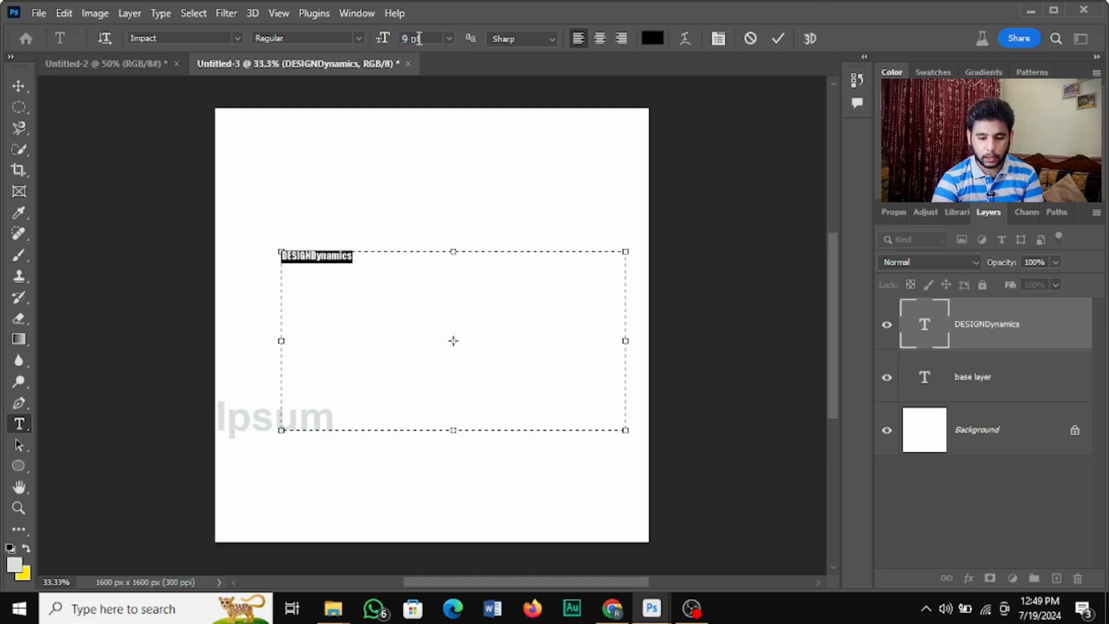
pyautogui.press('Up')
pyautogui.press('Up')
pyautogui.press('Up')
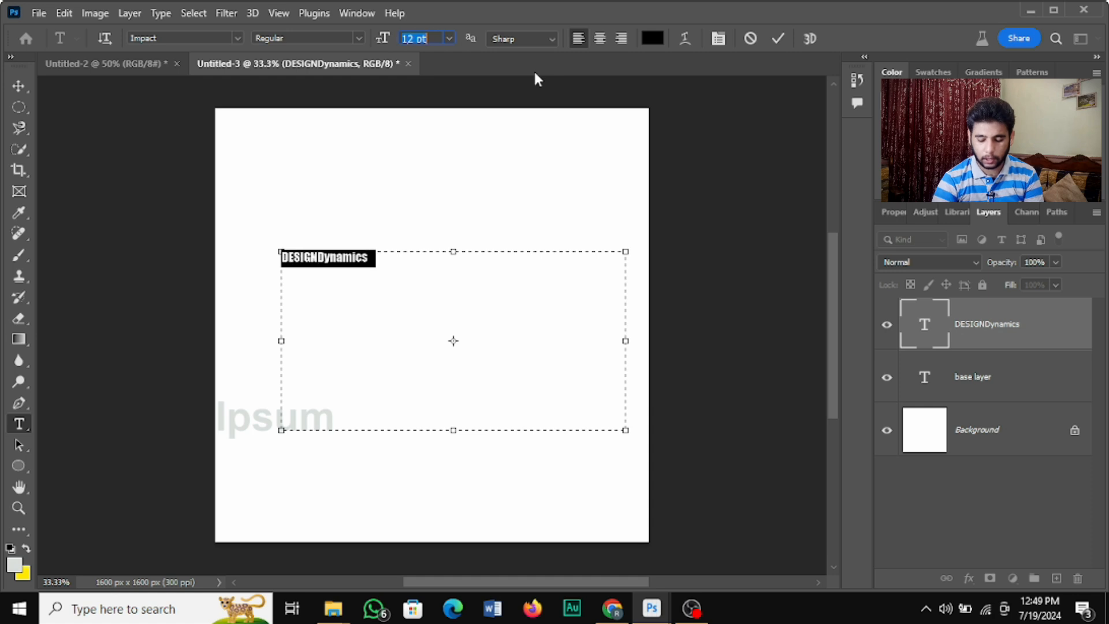
pyautogui.click(778, 38)
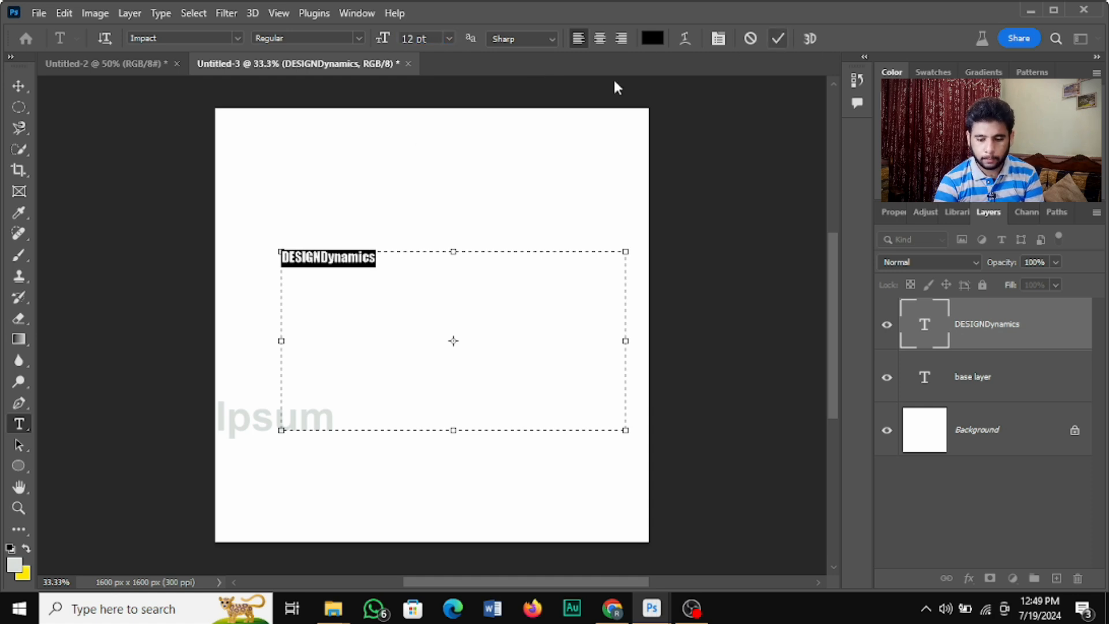
# Step: Move the small DESIGNDynamics text down to about the middle of the canvas
pyautogui.click(12, 92)
pyautogui.moveTo(299, 266); pyautogui.dragTo(390, 344)
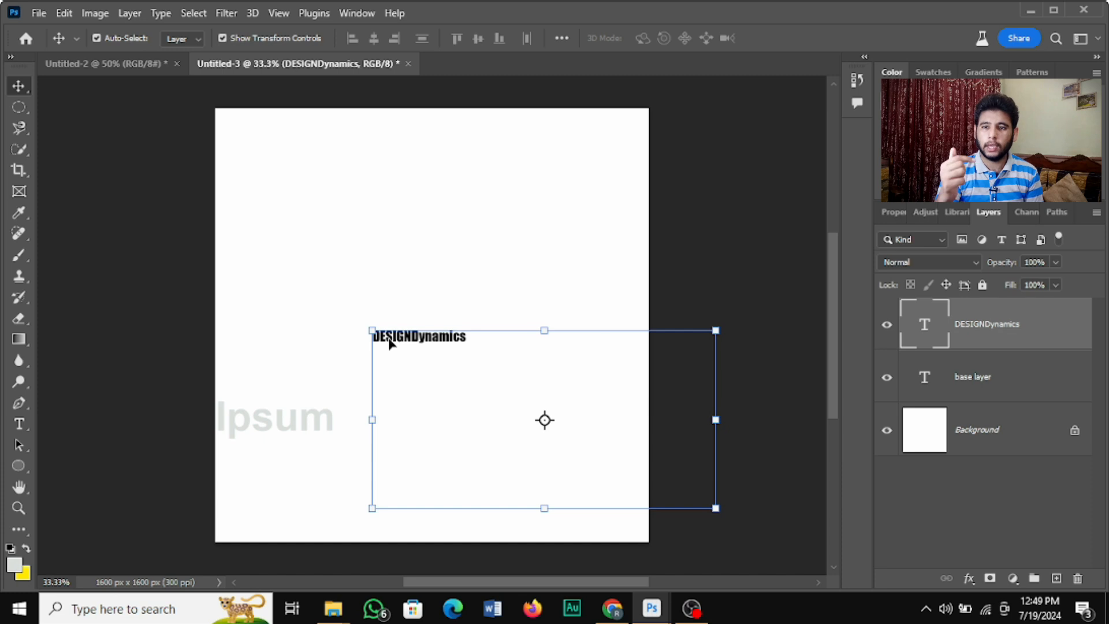
pyautogui.rightClick(457, 357)
pyautogui.click(451, 265)
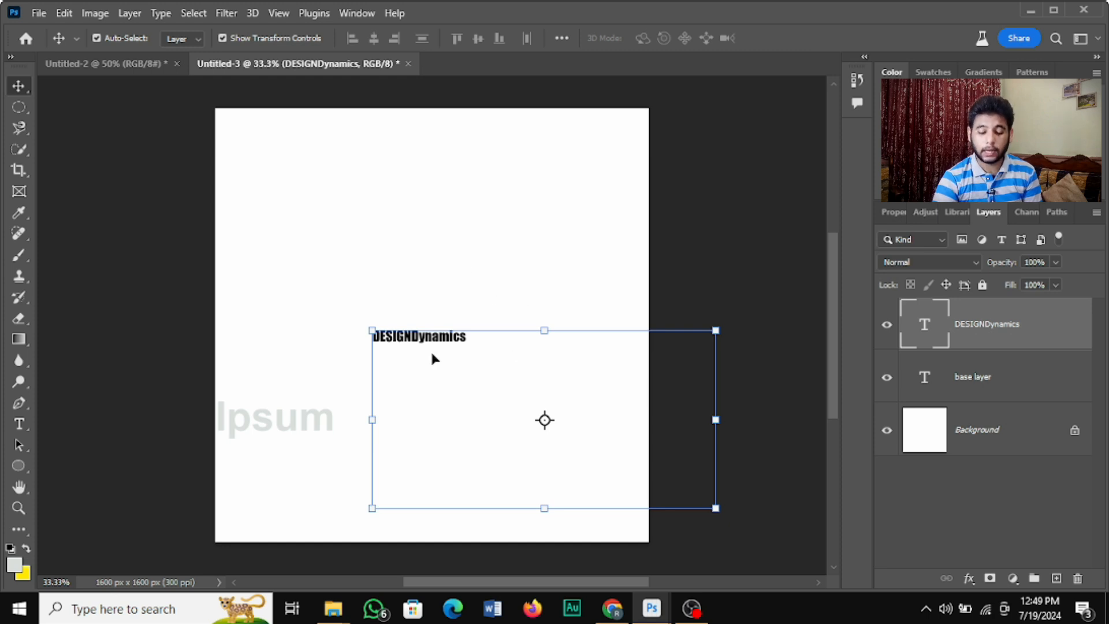
# Step: Load the letter outlines of the DESIGNDynamics layer as a selection
pyautogui.click(988, 399)
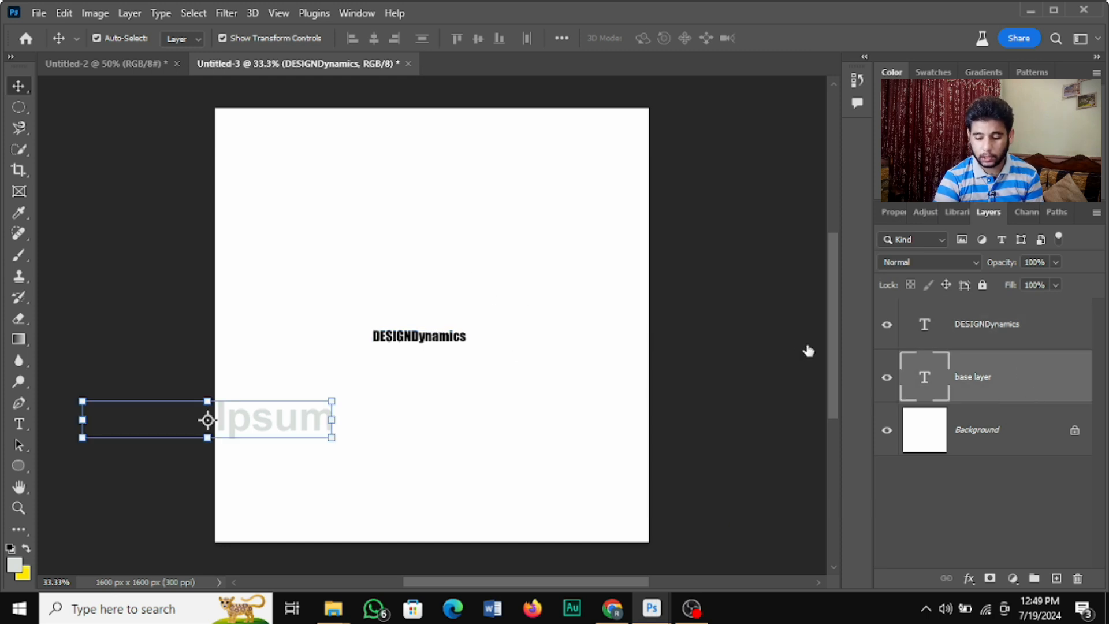
pyautogui.click(1027, 328)
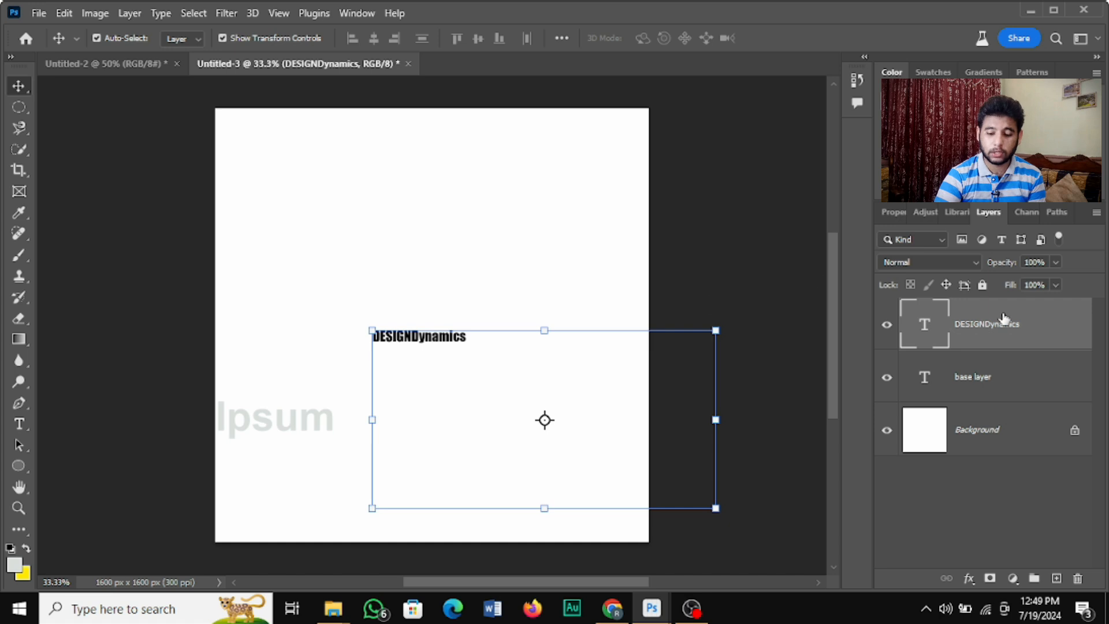
pyautogui.press('ctrl')
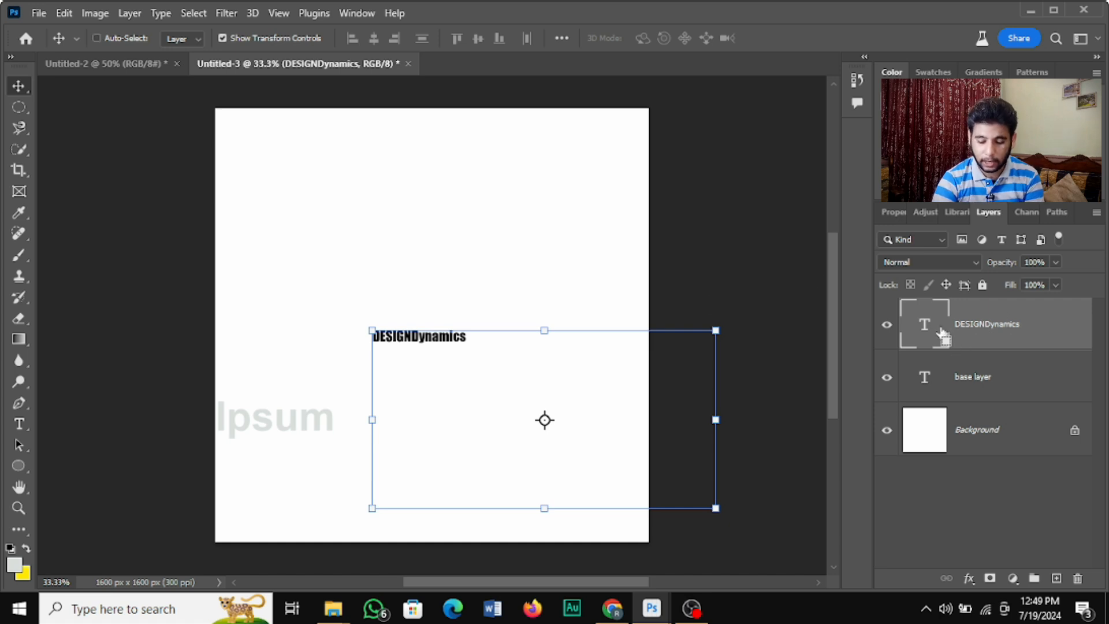
pyautogui.keyDown('ctrl'); pyautogui.click(942, 334); pyautogui.keyUp('ctrl')
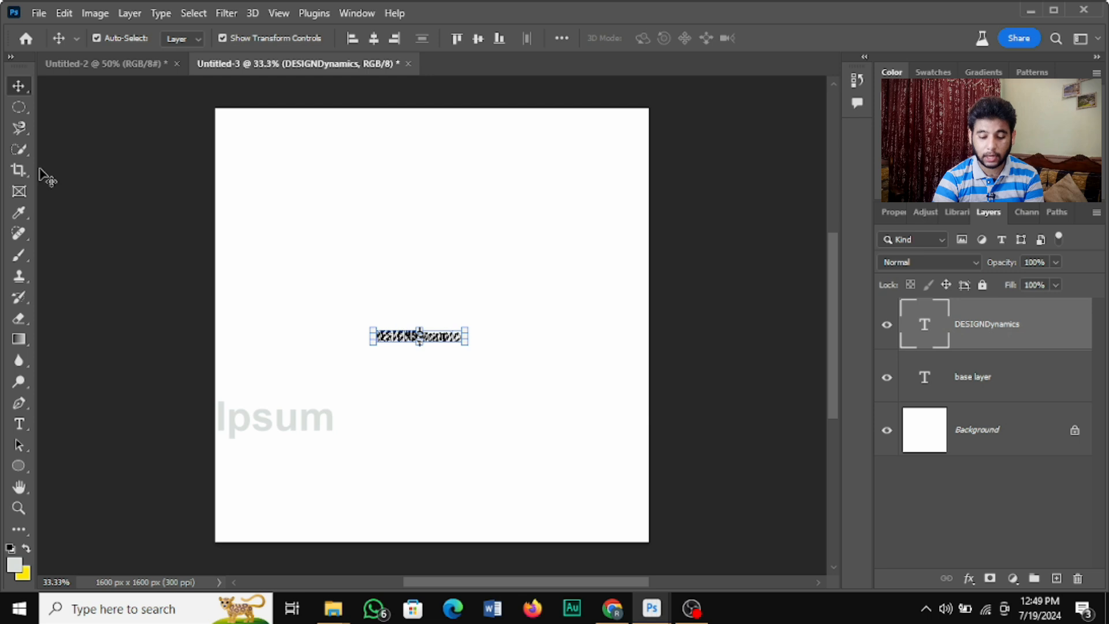
# Step: Choose the Brush tool and set the foreground colour to red, ff0000
pyautogui.click(14, 254)
pyautogui.click(14, 564)
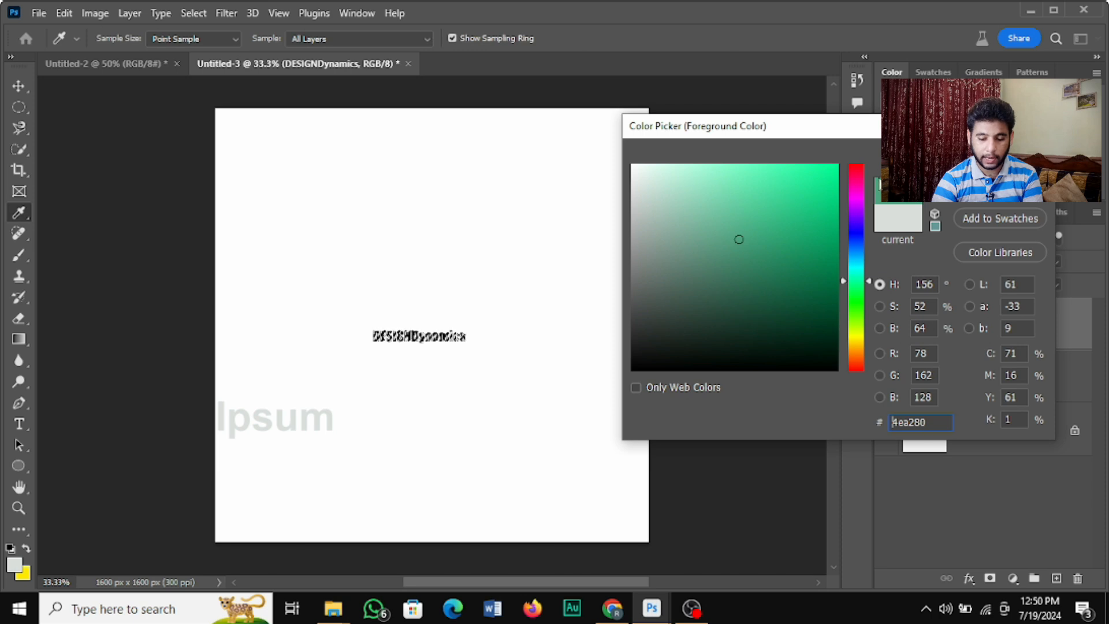
pyautogui.moveTo(856, 280); pyautogui.dragTo(856, 138)
pyautogui.moveTo(827, 177); pyautogui.dragTo(847, 160)
pyautogui.click(1000, 151)
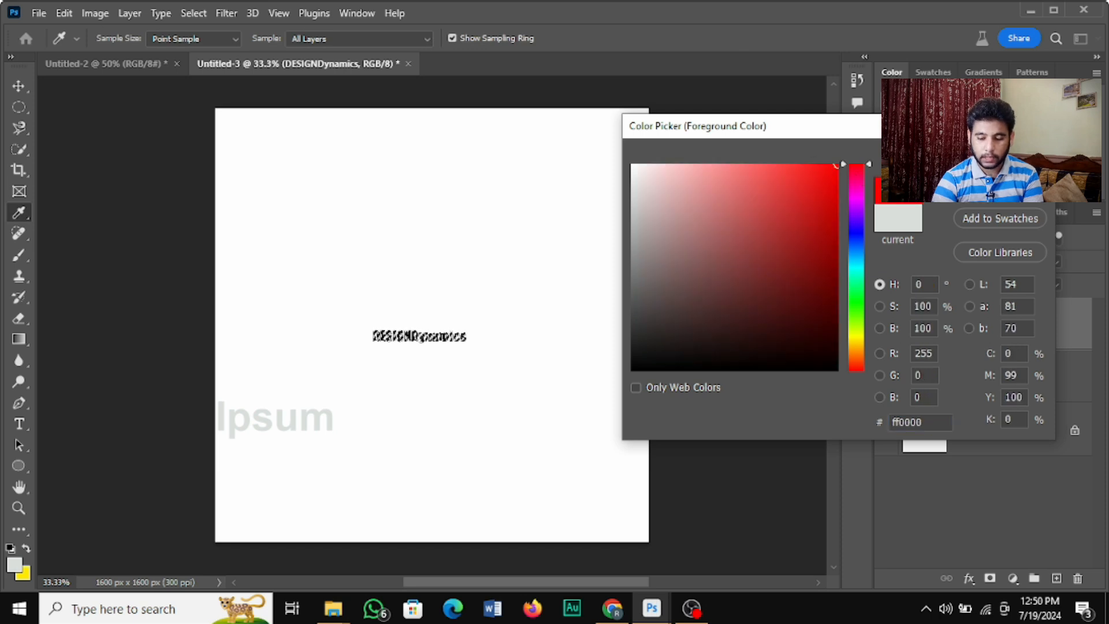
# Step: Add a new layer and paint the selected lettering red on it with an increased brush flow
pyautogui.hotkey('ctrl', 'shift', 'alt', 'n')
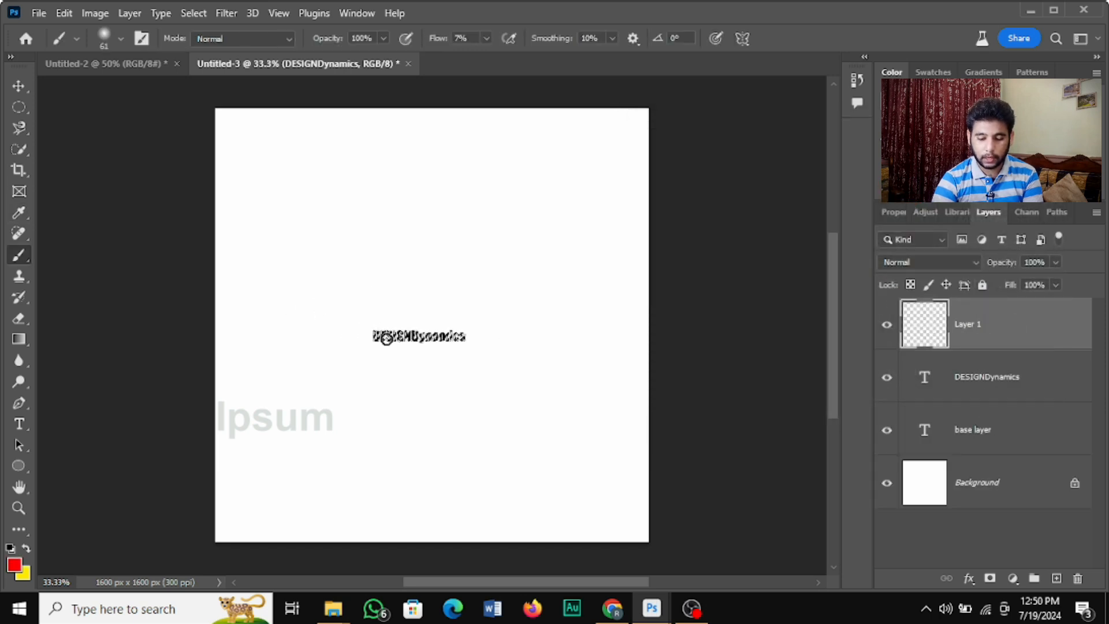
pyautogui.moveTo(474, 323); pyautogui.dragTo(473, 321)
pyautogui.moveTo(440, 39); pyautogui.dragTo(573, 40)
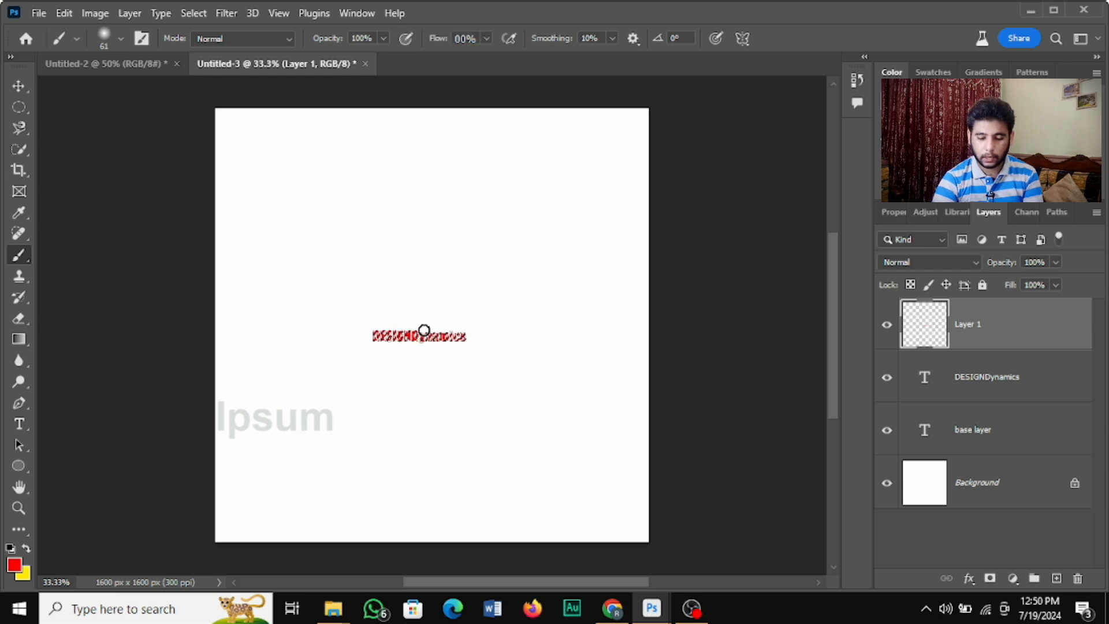
pyautogui.press('m')
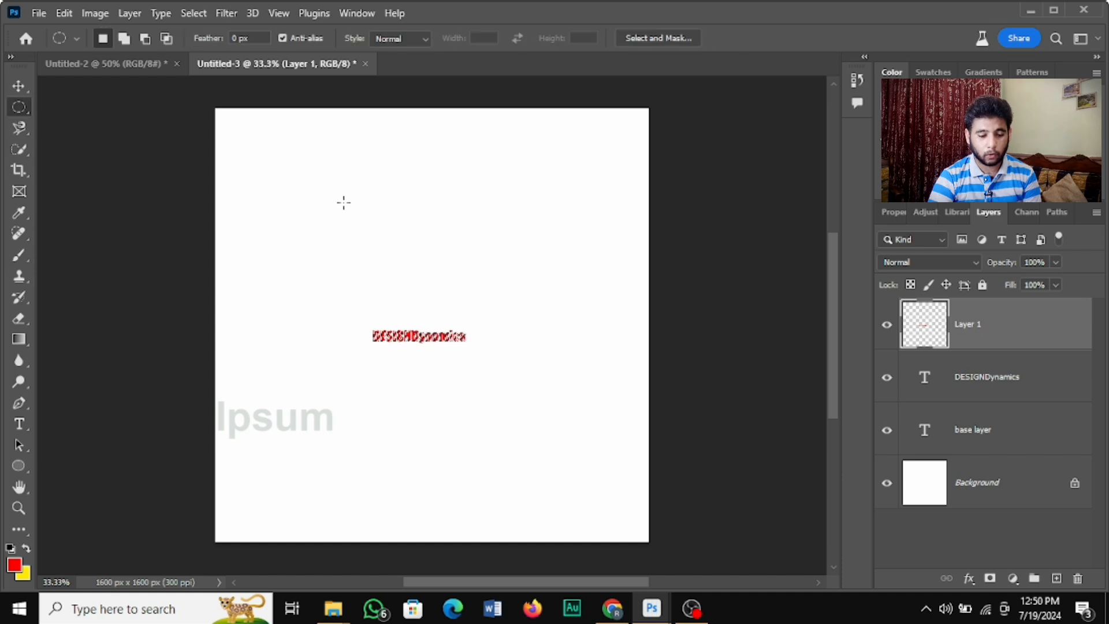
pyautogui.click(410, 342)
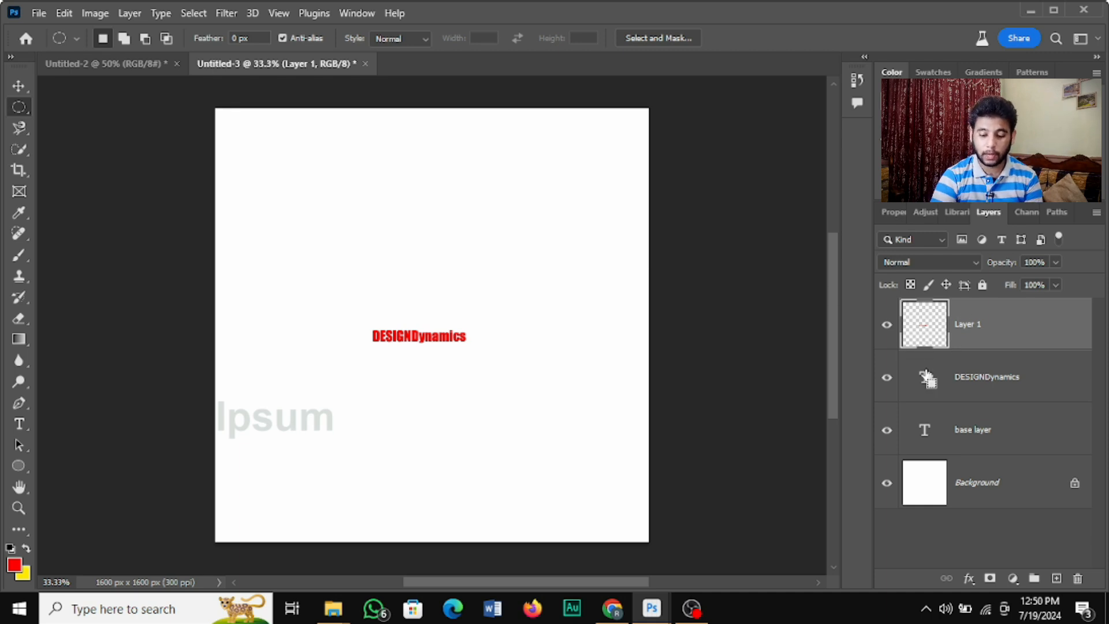
pyautogui.doubleClick(951, 400)
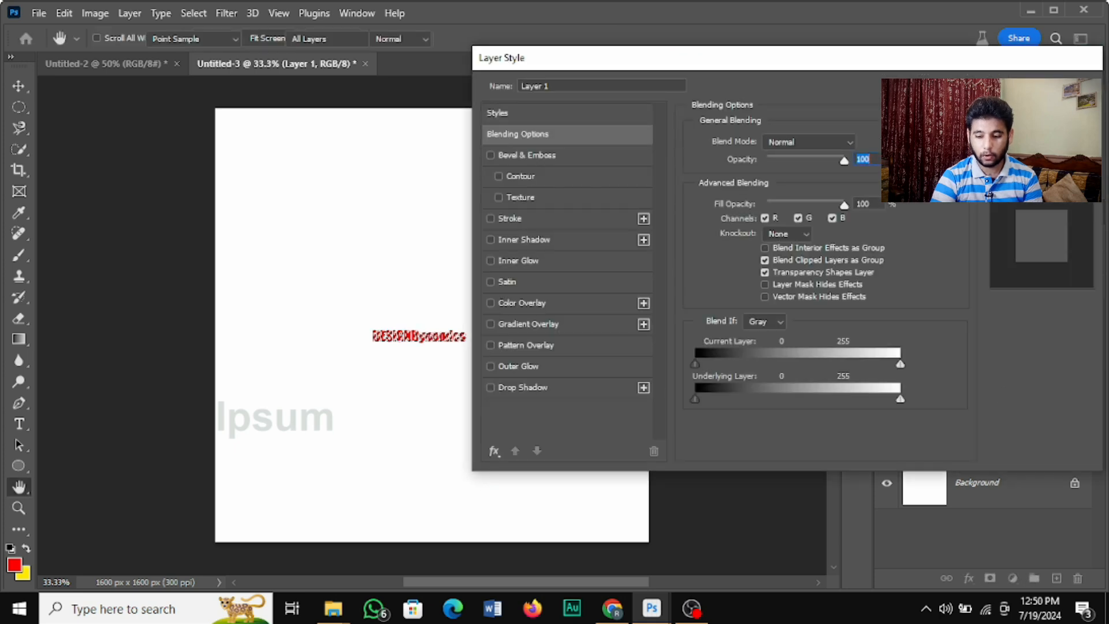
pyautogui.click(1097, 59)
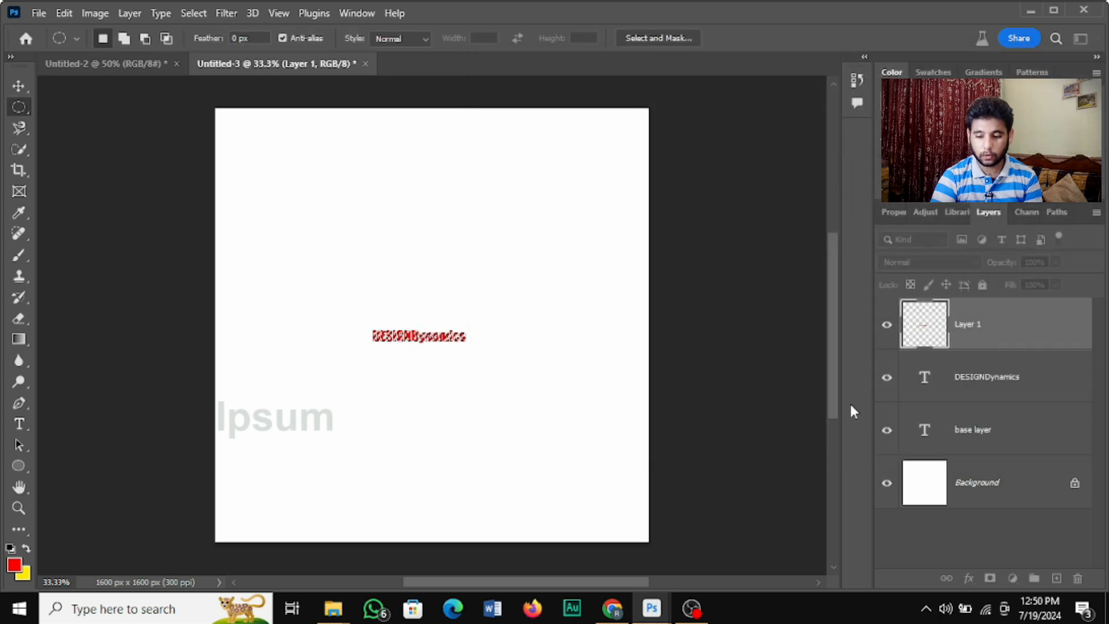
# Step: Undo the red painted layer above the DESIGNDynamics text and deselect the lettering
pyautogui.click(980, 415)
pyautogui.hotkey('alt', ']')
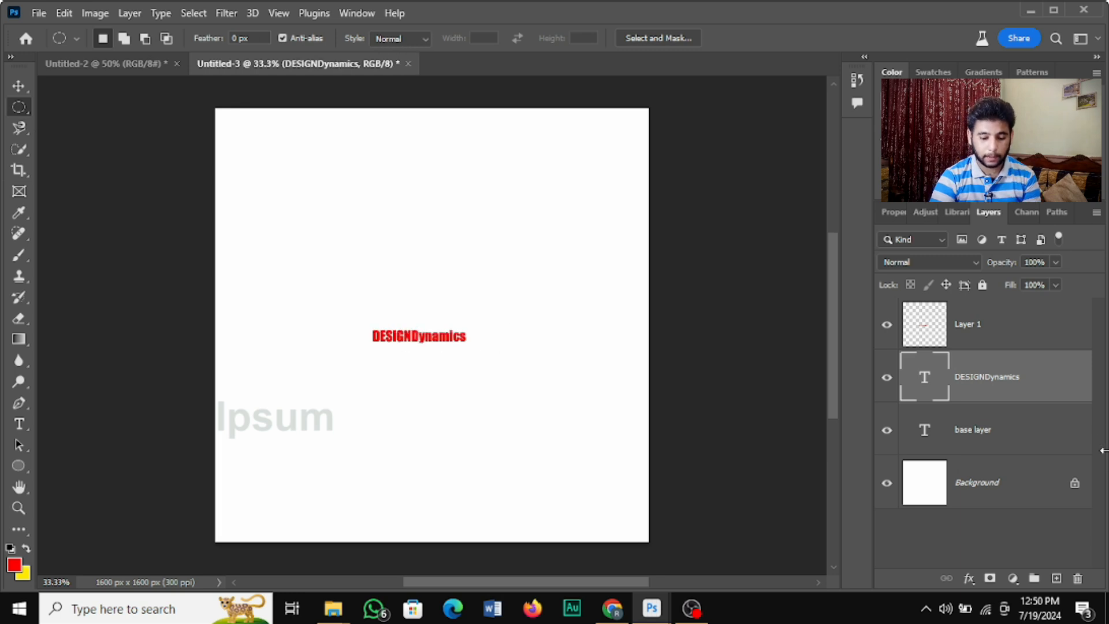
pyautogui.hotkey('ctrl', 'shift', 'd')
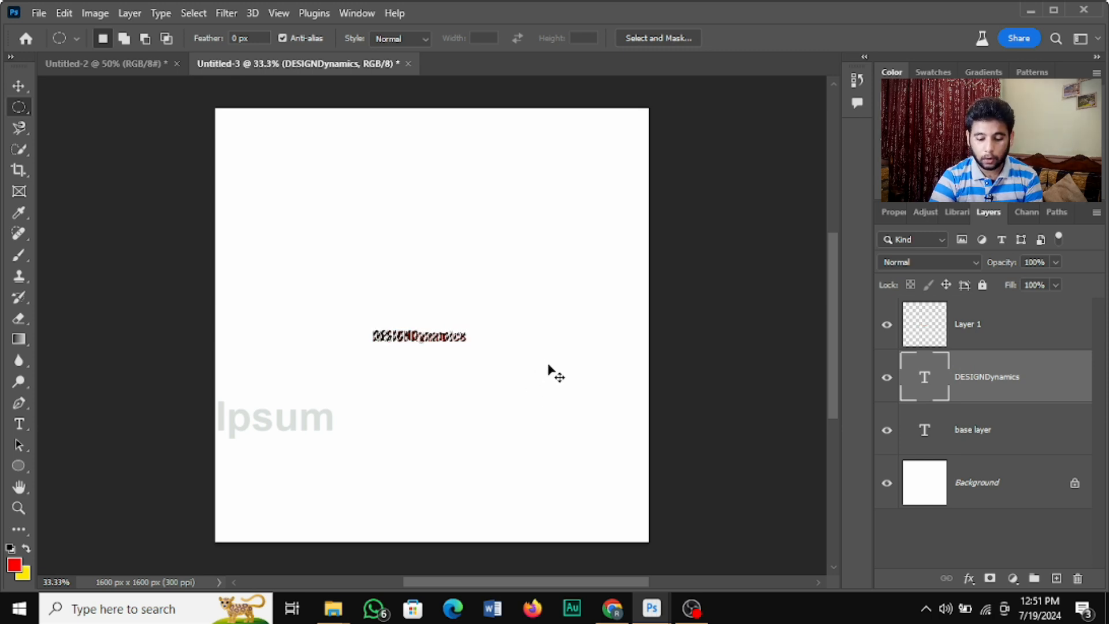
pyautogui.hotkey('ctrl', 'z')
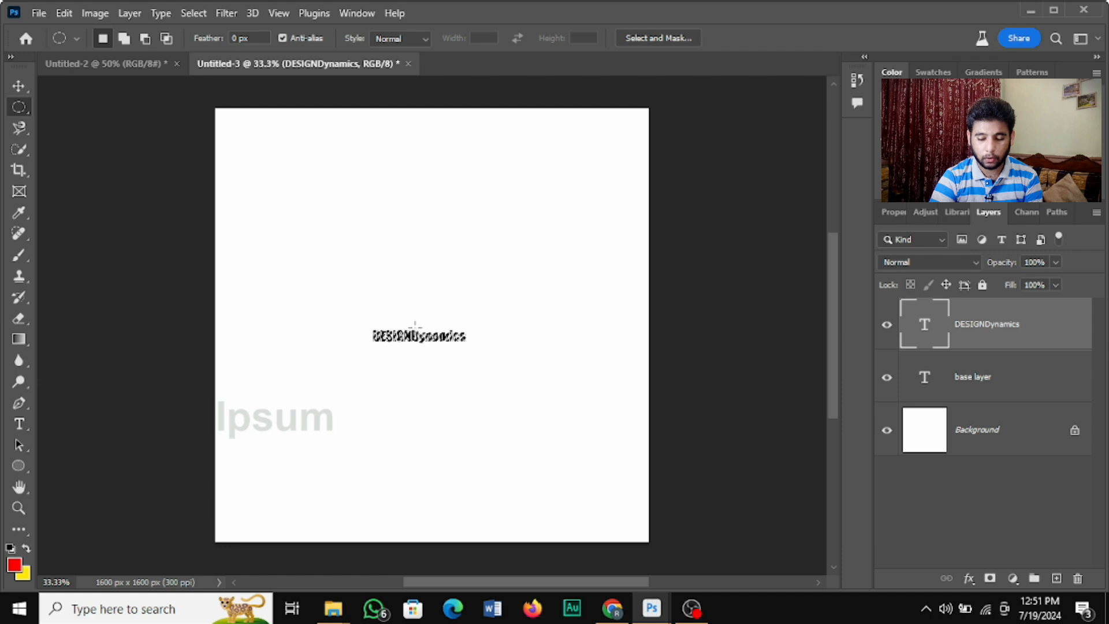
pyautogui.hotkey('ctrl', 'd')
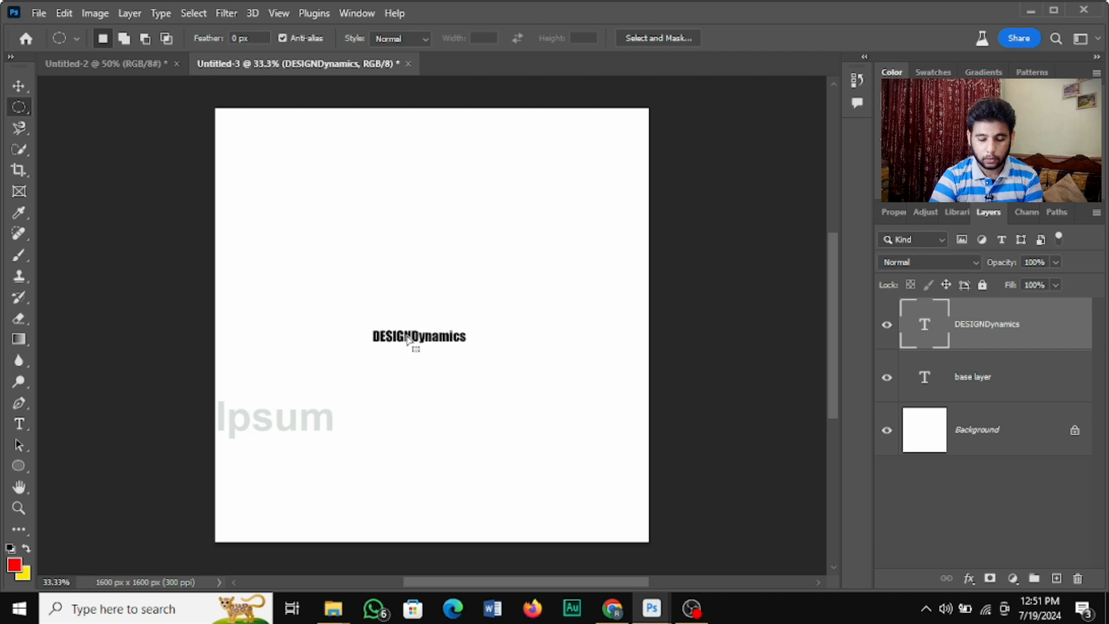
# Step: Define a brush preset from the visible text artwork and name it my initials
pyautogui.click(21, 88)
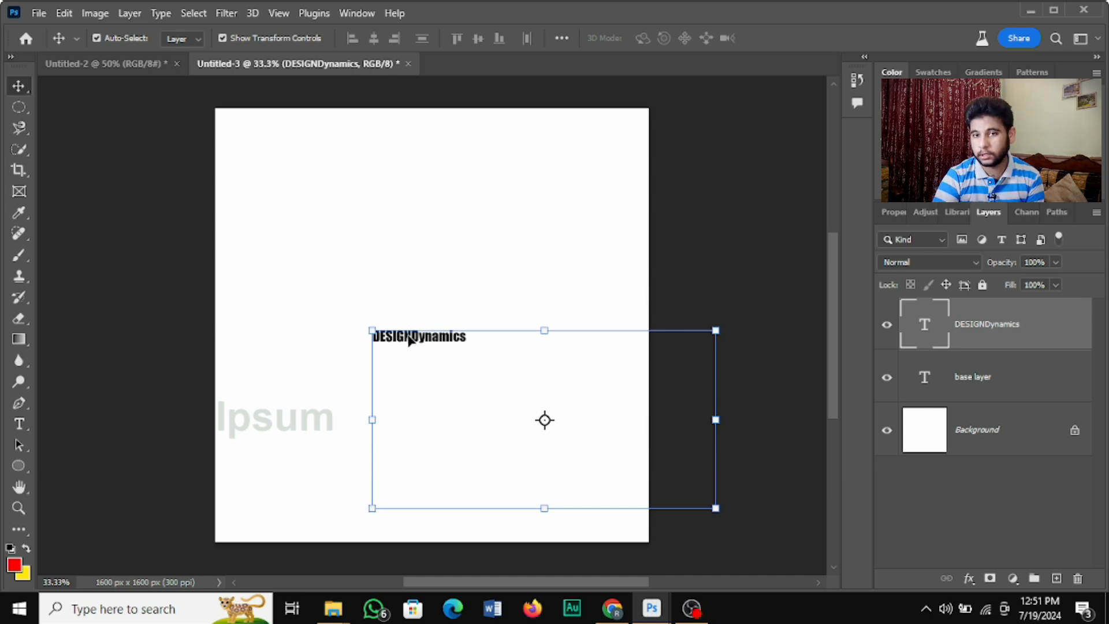
pyautogui.click(61, 15)
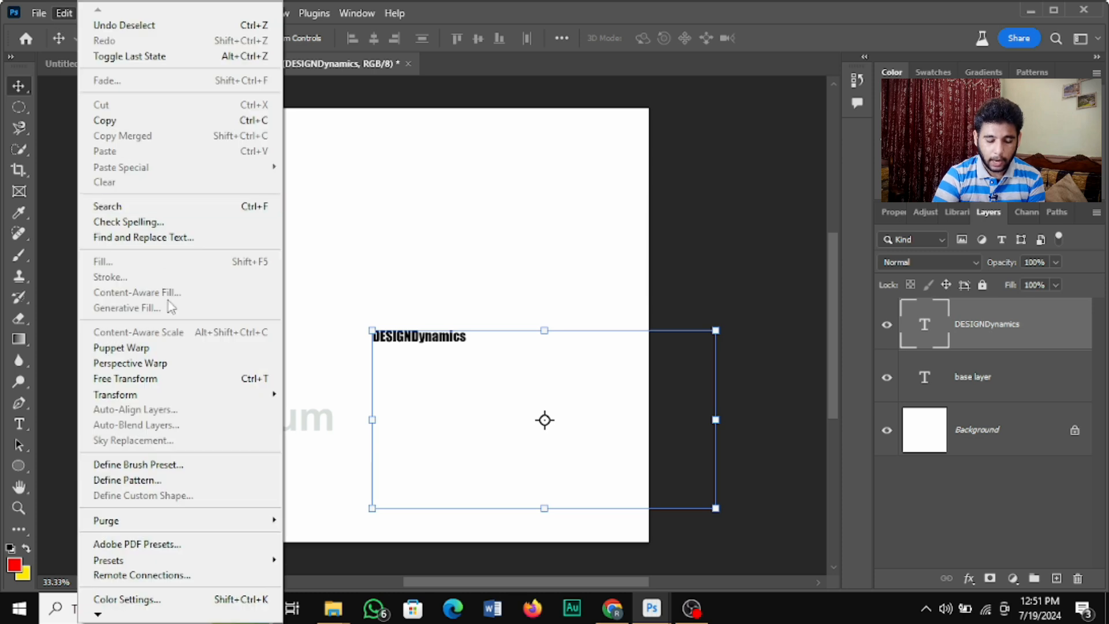
pyautogui.click(166, 468)
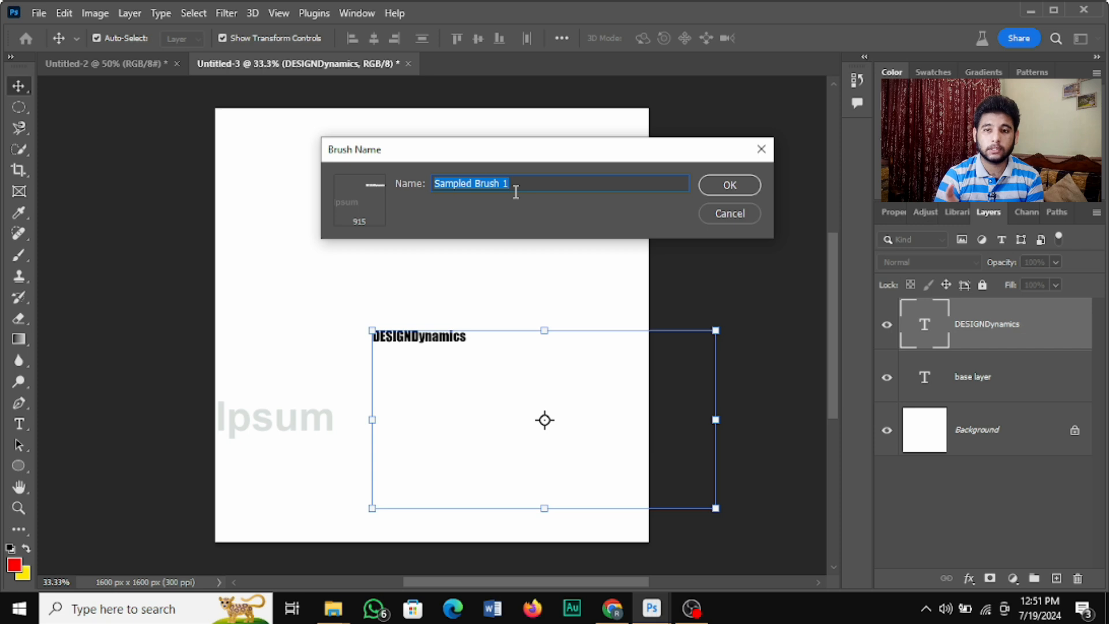
pyautogui.press('BackSpace')
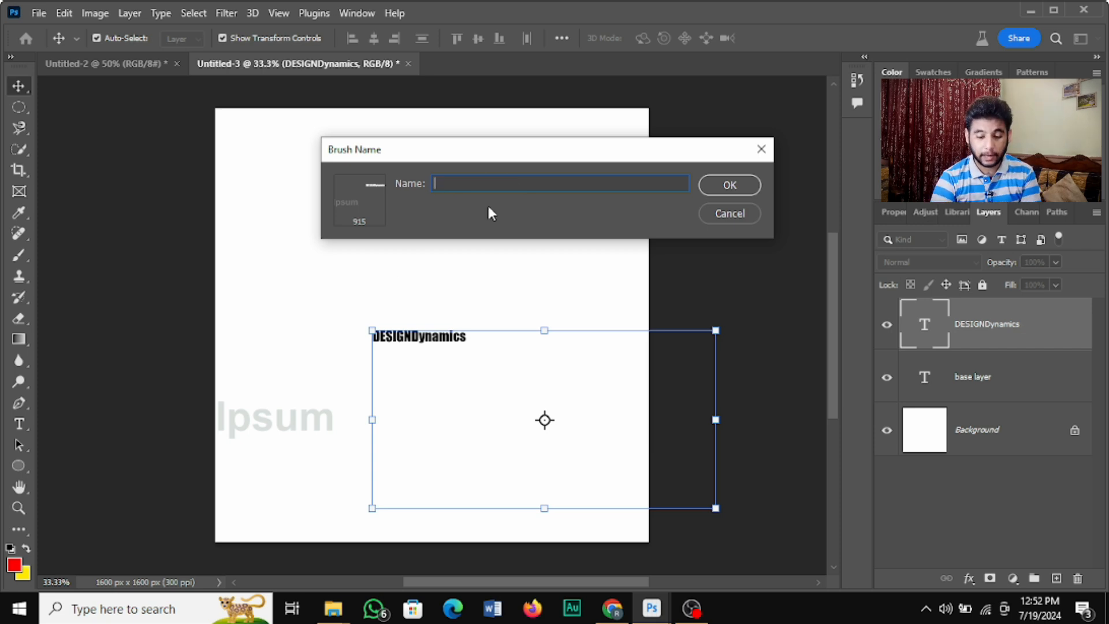
pyautogui.write('my initials')
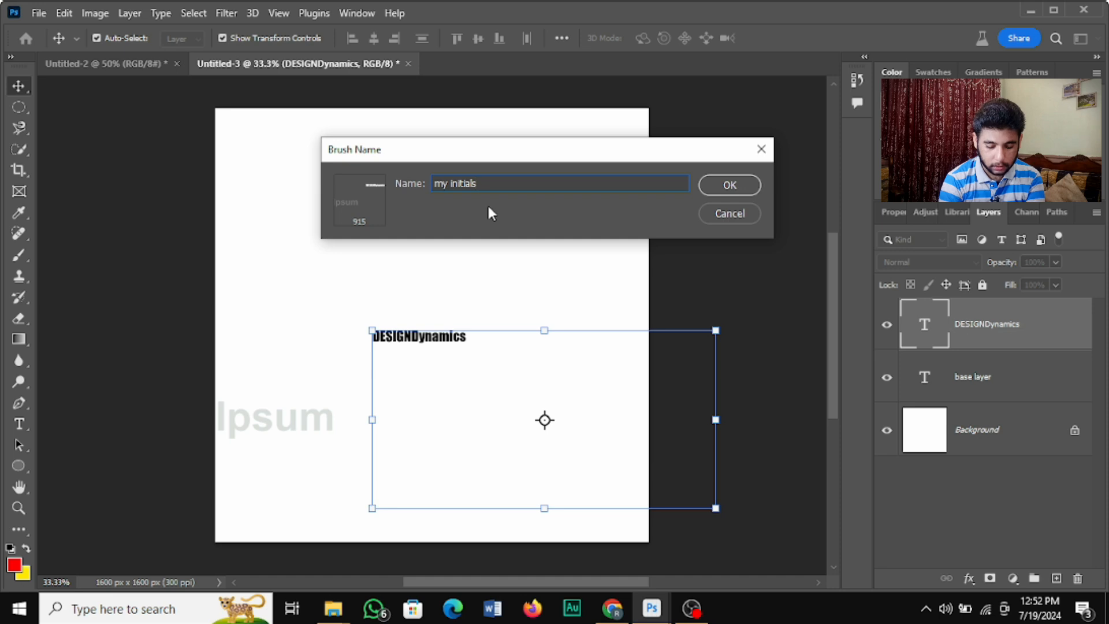
pyautogui.click(751, 185)
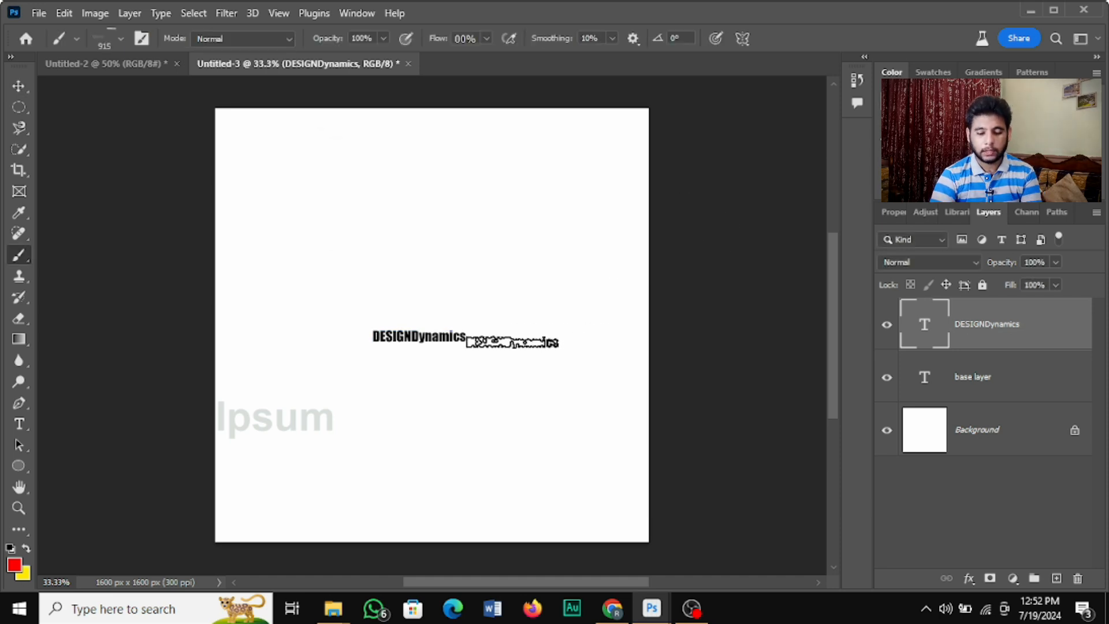
# Step: Delete the DESIGNDynamics text layer and leave no layer selected
pyautogui.click(19, 85)
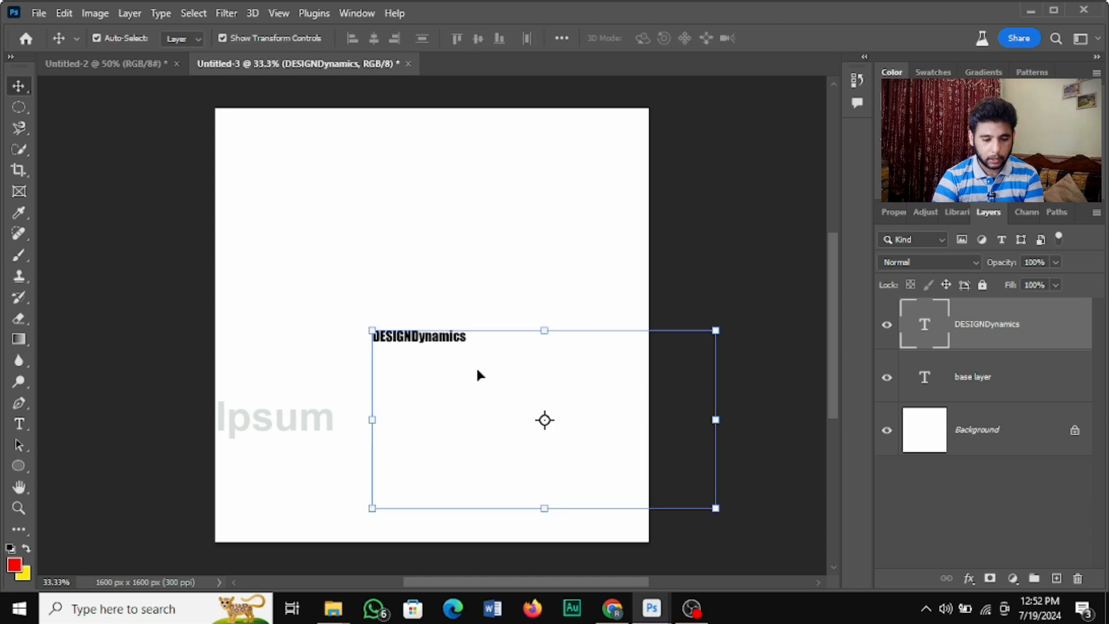
pyautogui.press('Delete')
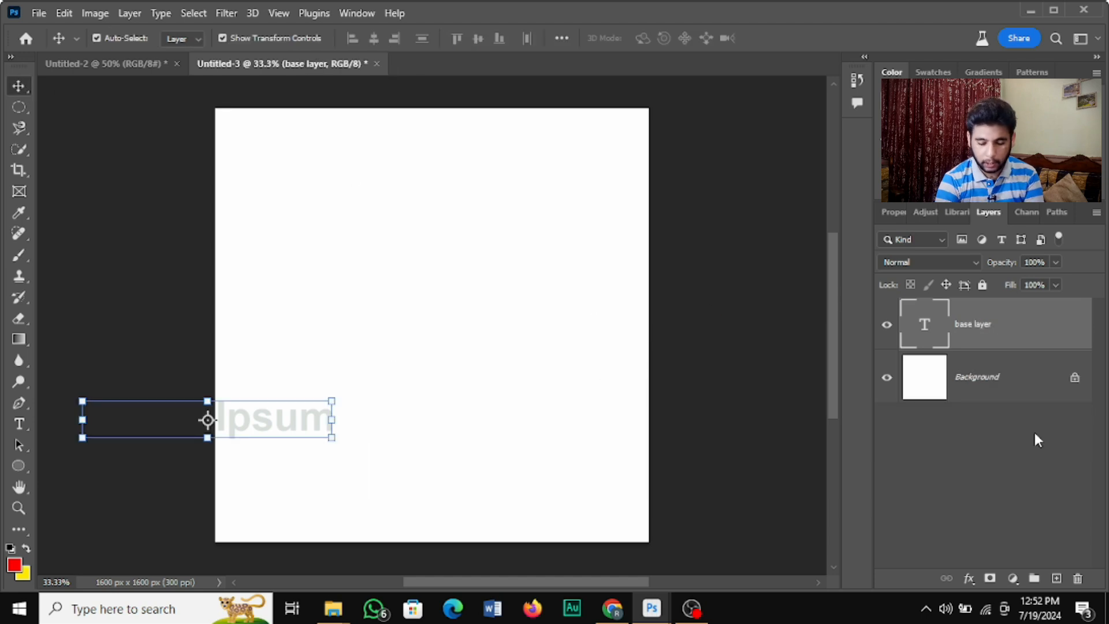
pyautogui.click(976, 533)
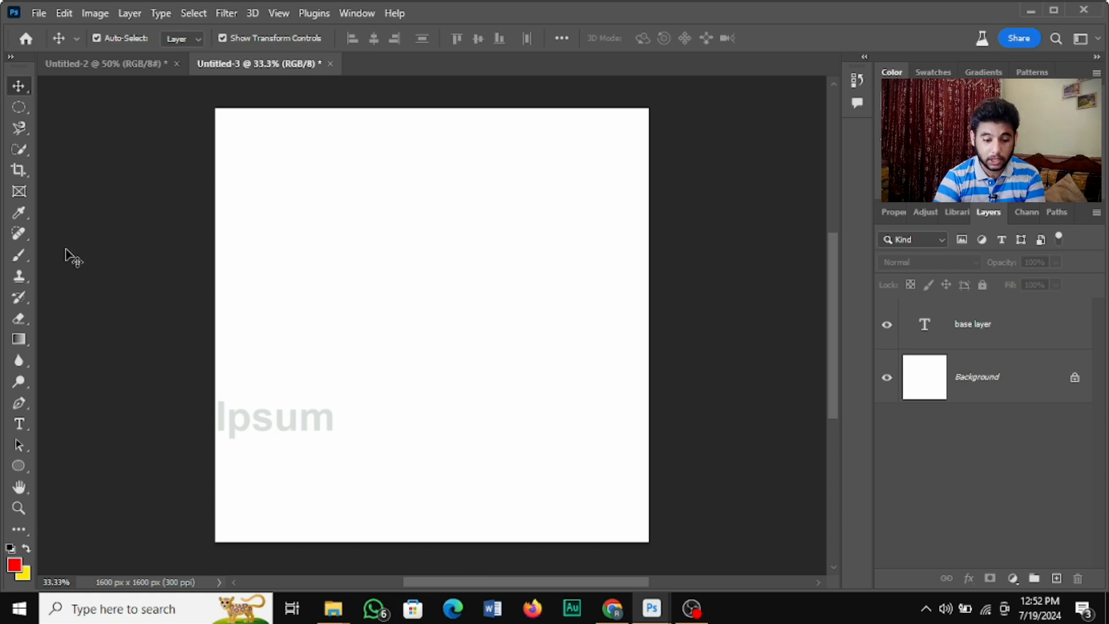
# Step: Choose the Brush tool and search the brush presets for my ini
pyautogui.click(9, 258)
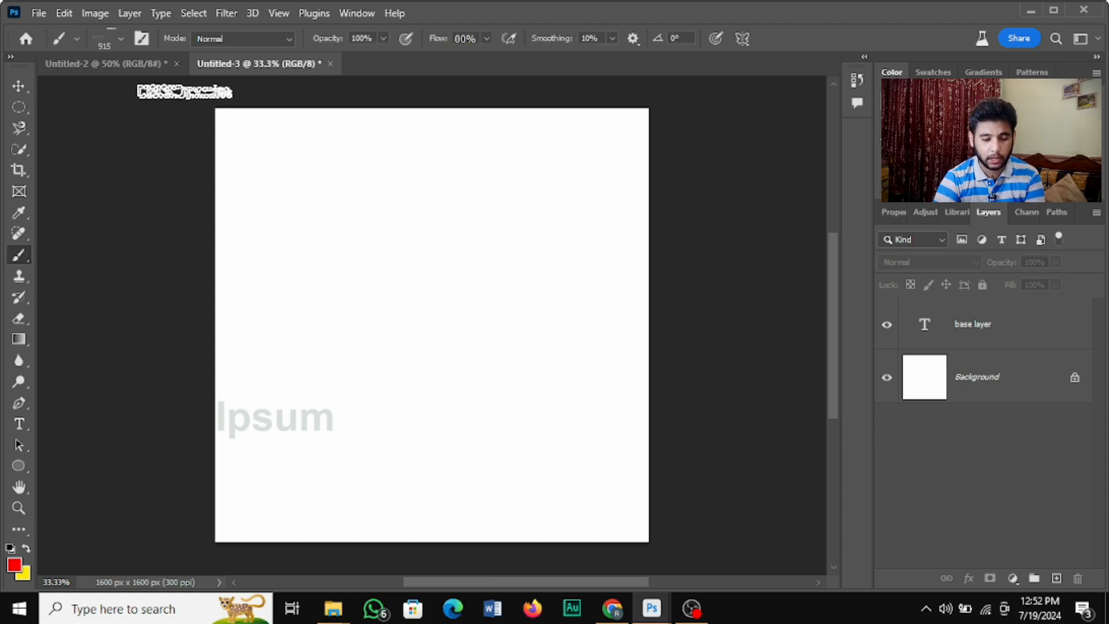
pyautogui.click(119, 33)
pyautogui.click(120, 34)
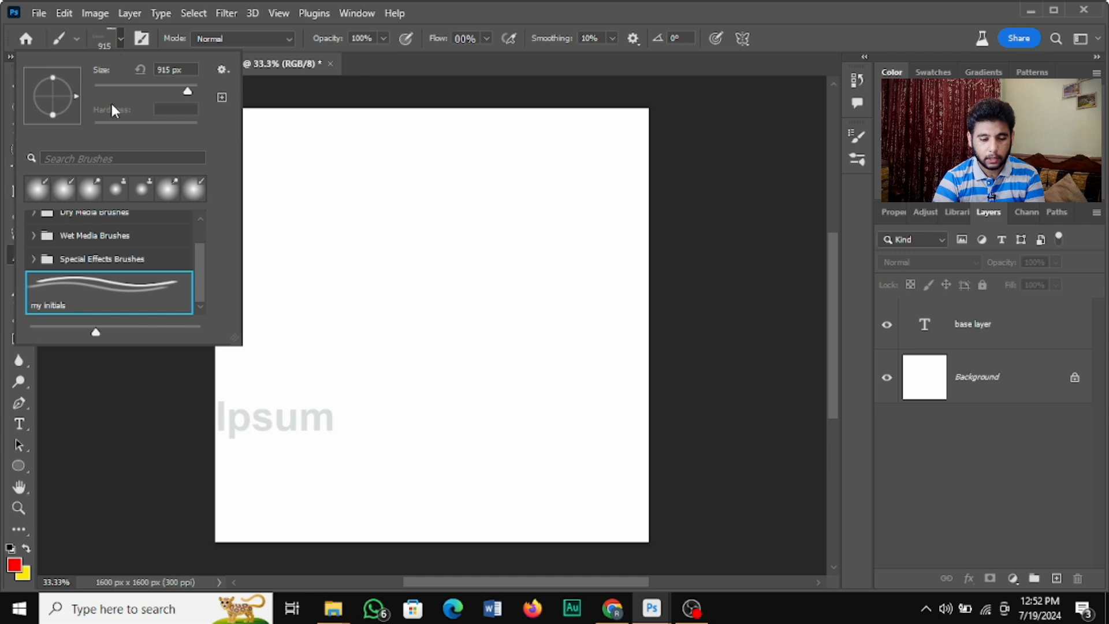
pyautogui.click(110, 158)
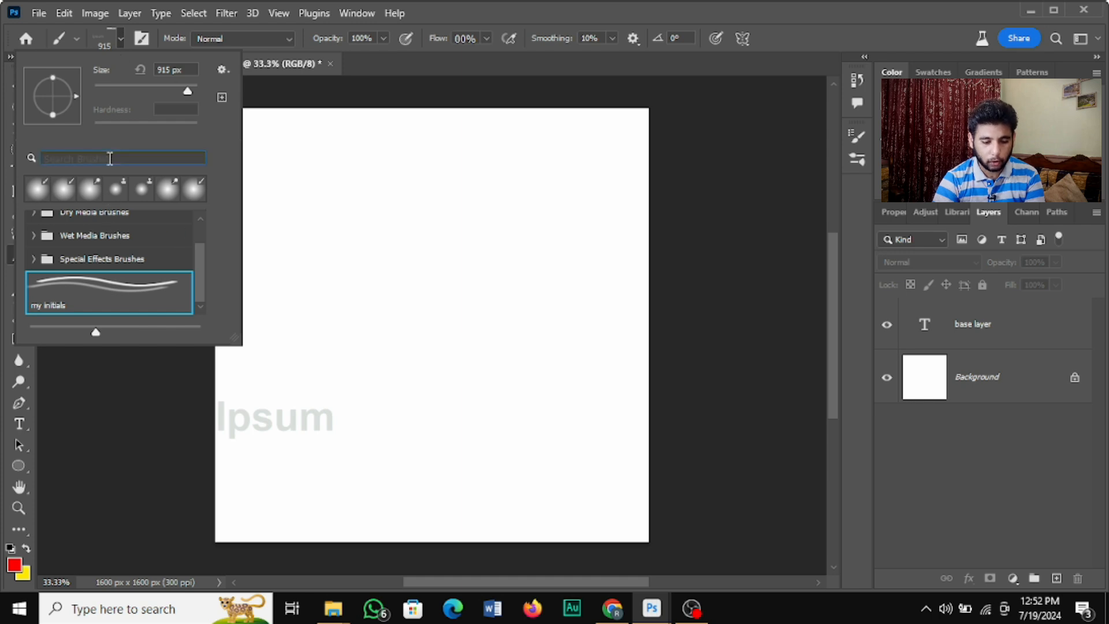
pyautogui.write('my ini')
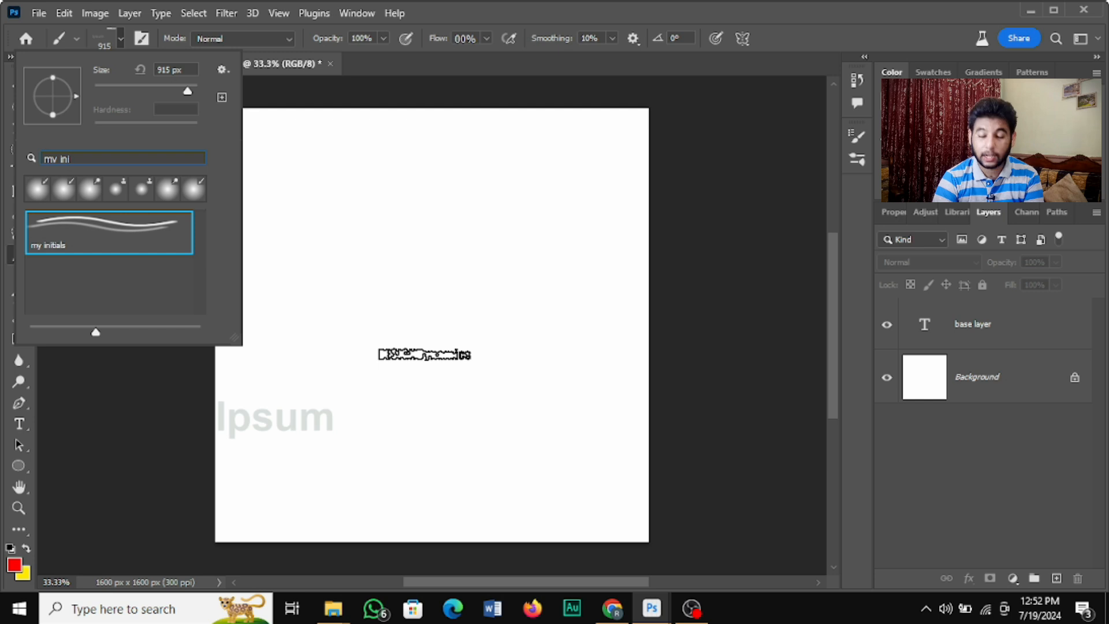
# Step: Try the my initials brush in red with one stamp and a long looping stroke across the canvas, and undo the painting
pyautogui.click(424, 354)
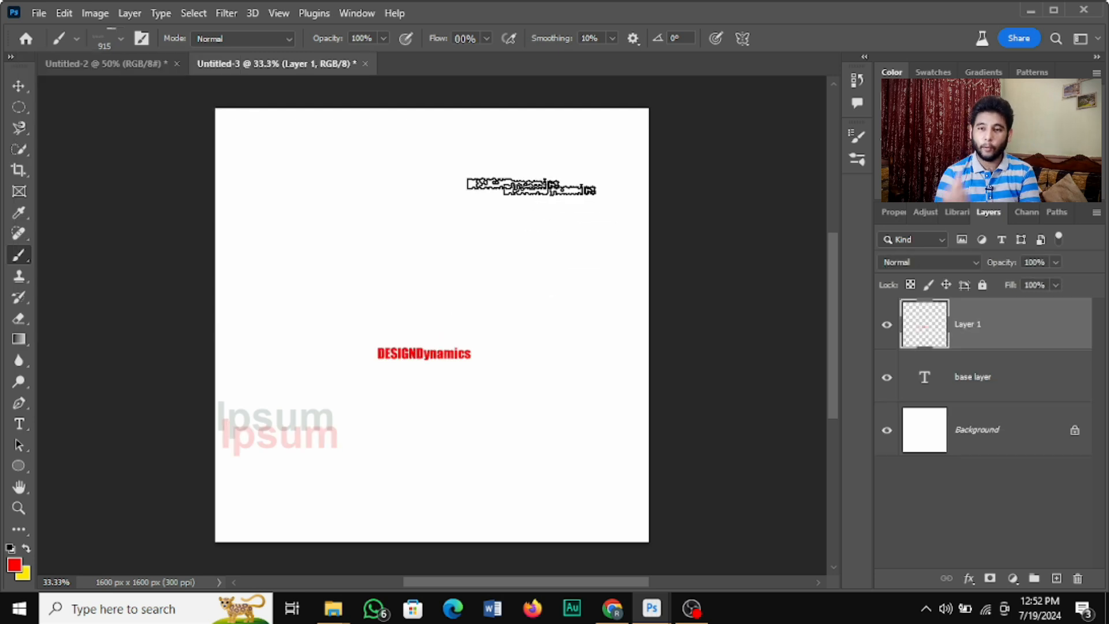
pyautogui.moveTo(452, 262)
pyautogui.mouseDown()
pyautogui.moveTo(472, 212)
pyautogui.moveTo(556, 216)
pyautogui.moveTo(564, 272)
pyautogui.moveTo(503, 317)
pyautogui.moveTo(363, 250)
pyautogui.moveTo(453, 180)
pyautogui.moveTo(535, 209)
pyautogui.moveTo(548, 306)
pyautogui.moveTo(539, 453)
pyautogui.moveTo(435, 463)
pyautogui.moveTo(361, 582)
pyautogui.mouseUp()
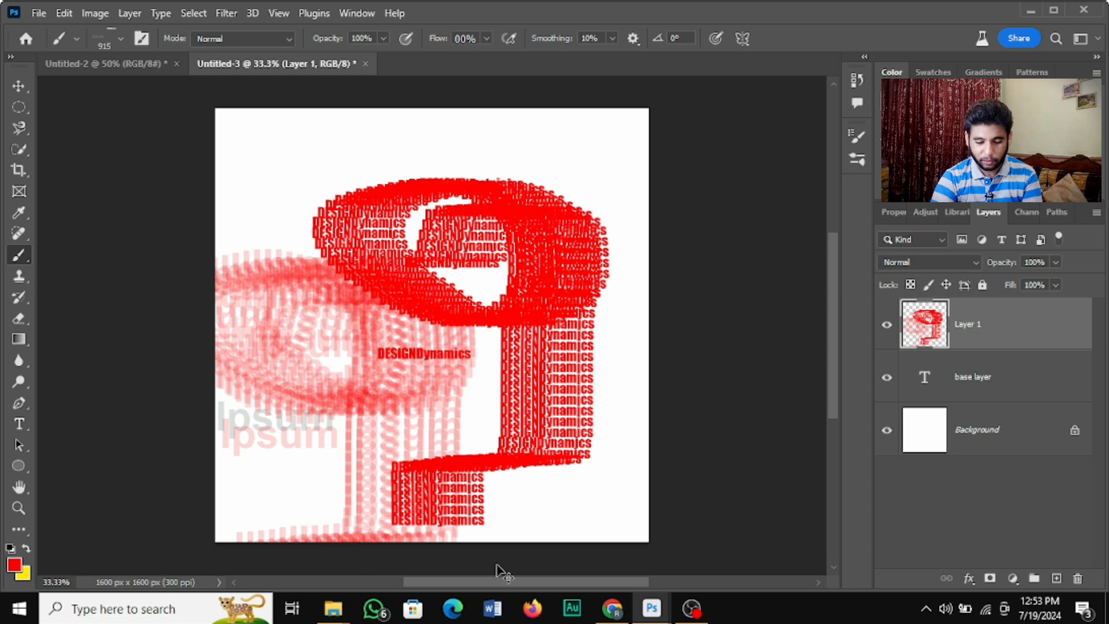
pyautogui.hotkey('ctrl', 'z')
pyautogui.hotkey('ctrl', 'z')
pyautogui.hotkey('ctrl', 'z')
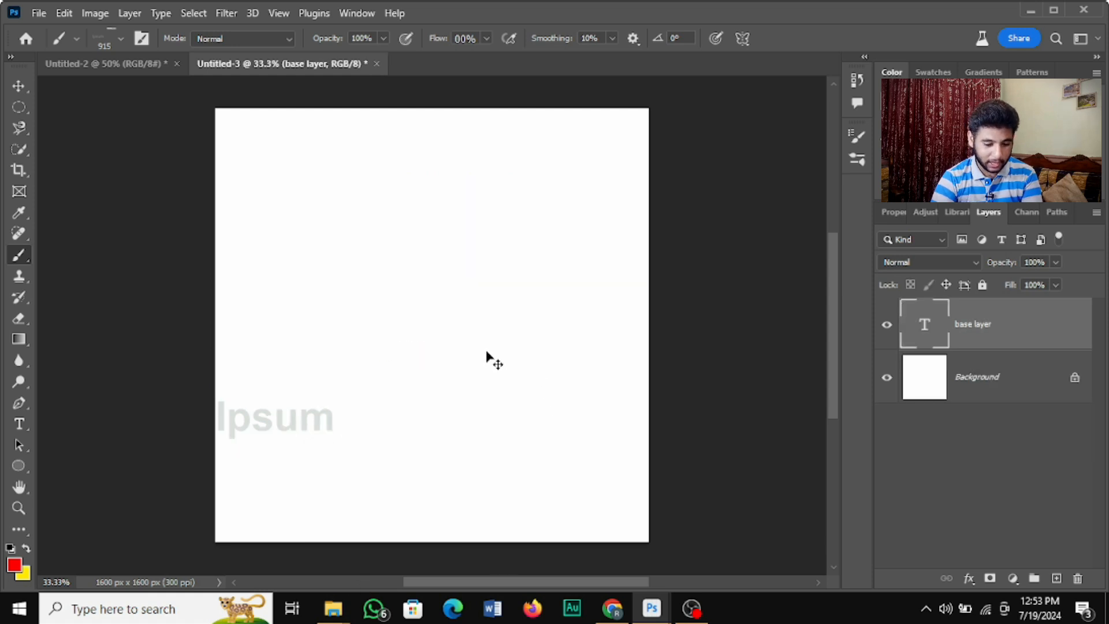
# Step: Stamp the my initials brush once in red above the canvas centre, and step through the history to remove the stamp
pyautogui.hotkey('ctrl', 'shift', 'z')
pyautogui.hotkey('ctrl', 'shift', 'z')
pyautogui.hotkey('ctrl', 'shift', 'z')
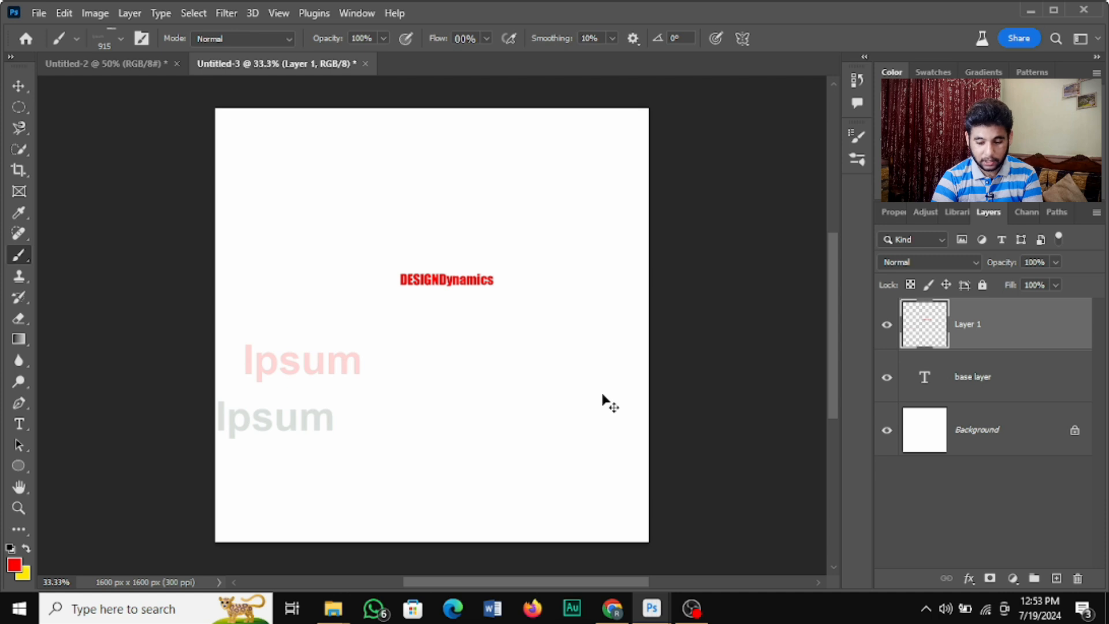
pyautogui.hotkey('ctrl', 'z')
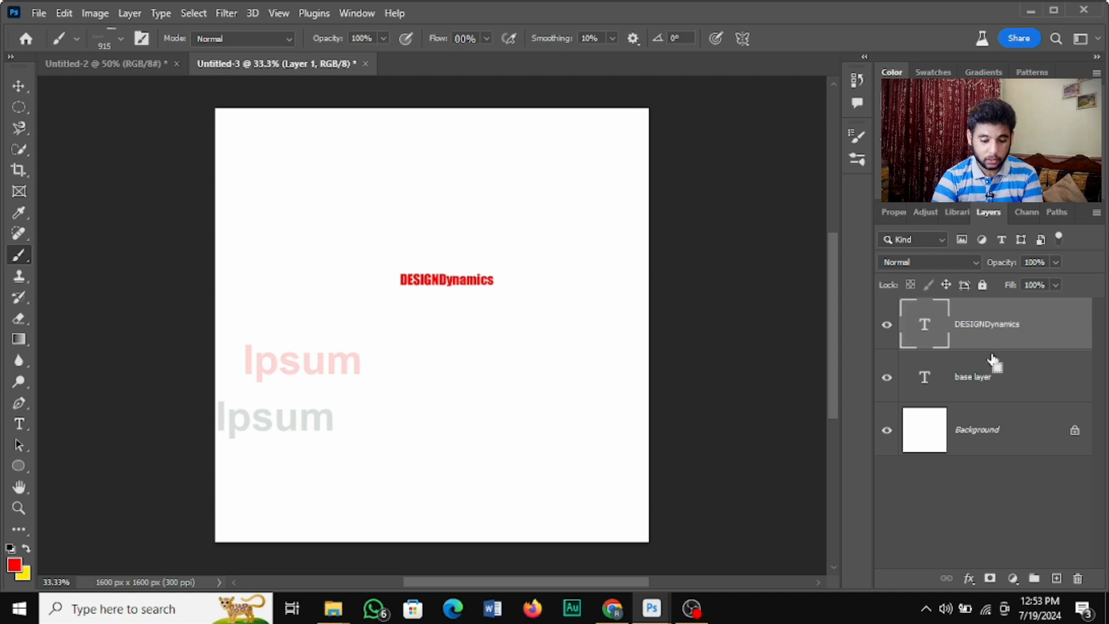
pyautogui.click(991, 375)
pyautogui.moveTo(958, 365); pyautogui.dragTo(614, 382)
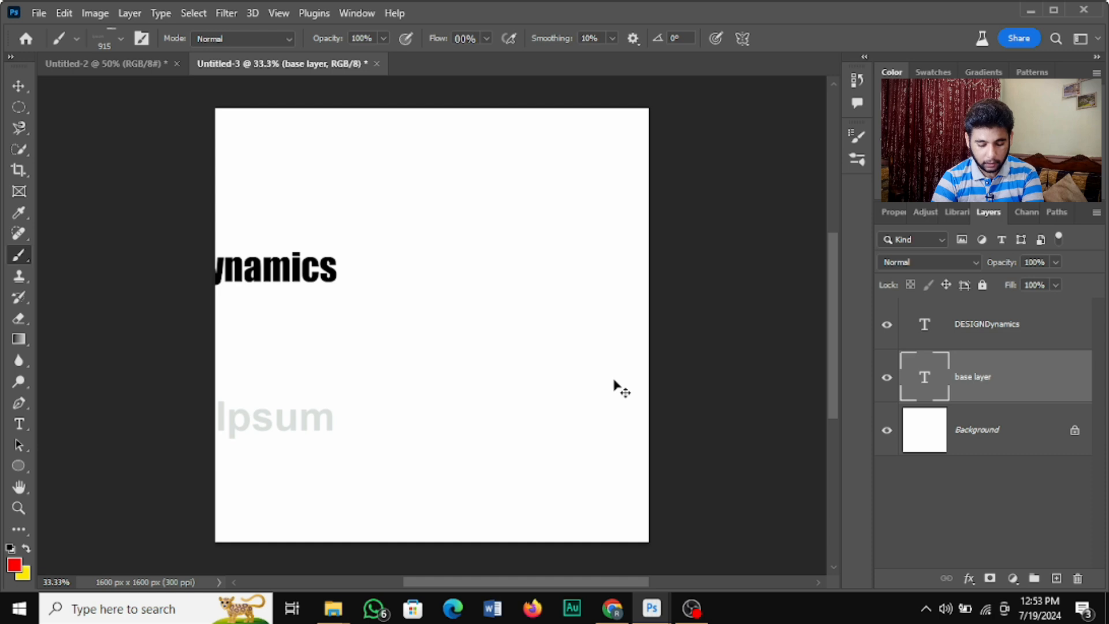
pyautogui.hotkey('ctrl', 'shift', 'z')
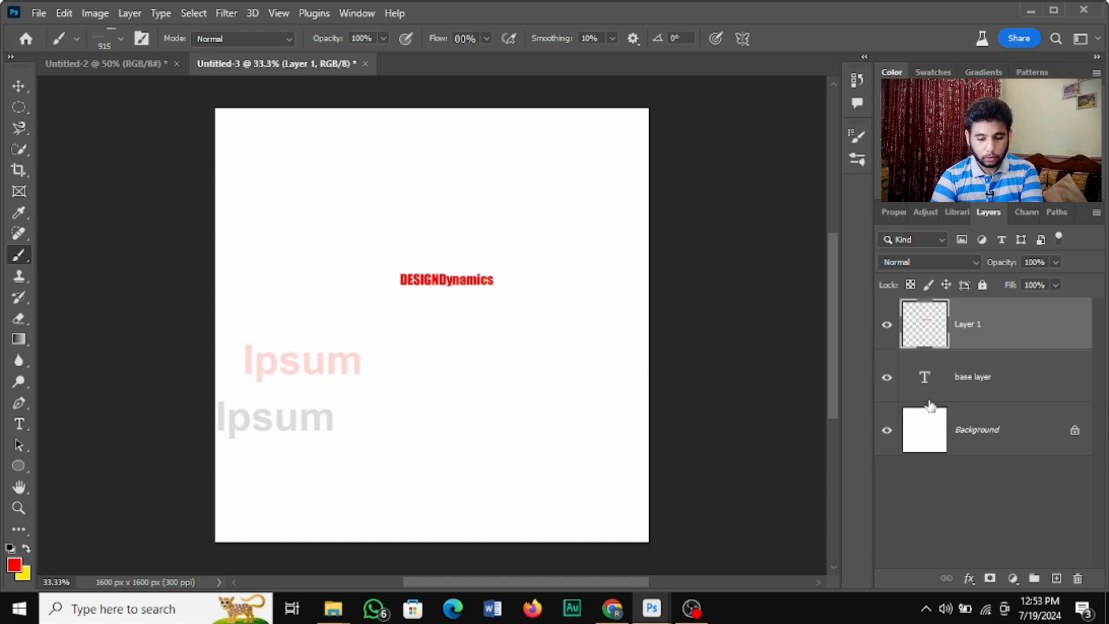
pyautogui.hotkey('ctrl', 'z')
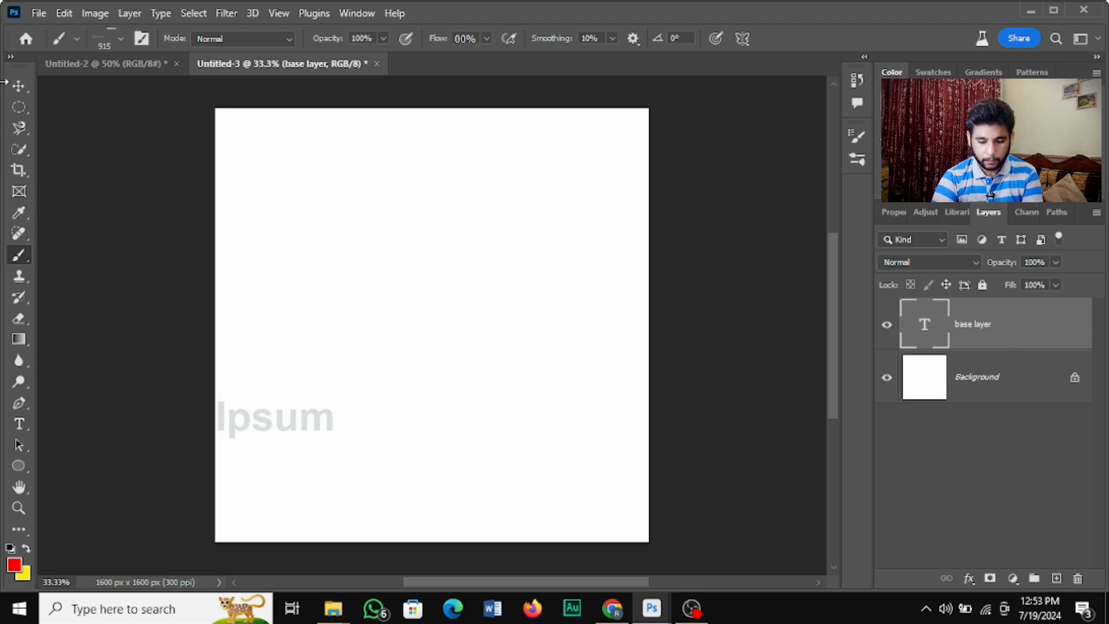
# Step: Move the Lorem Ipsum text to the middle of the canvas and replace its wording with DESIGNDYNAMICS
pyautogui.click(18, 87)
pyautogui.moveTo(240, 408)
pyautogui.mouseDown()
pyautogui.moveTo(449, 363)
pyautogui.moveTo(456, 328)
pyautogui.mouseUp()
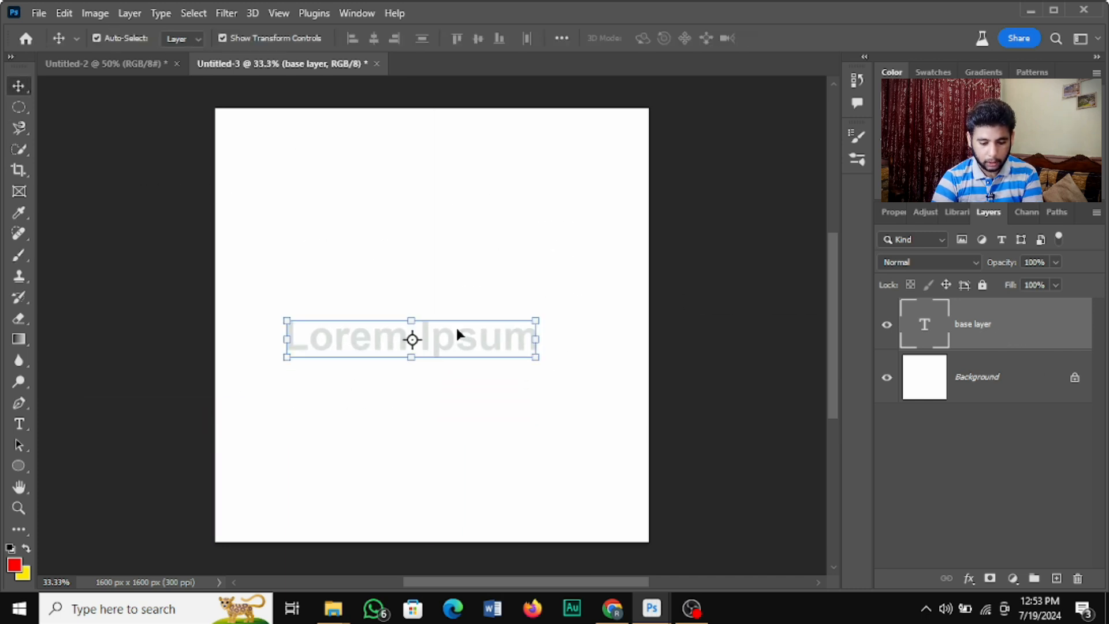
pyautogui.click(19, 425)
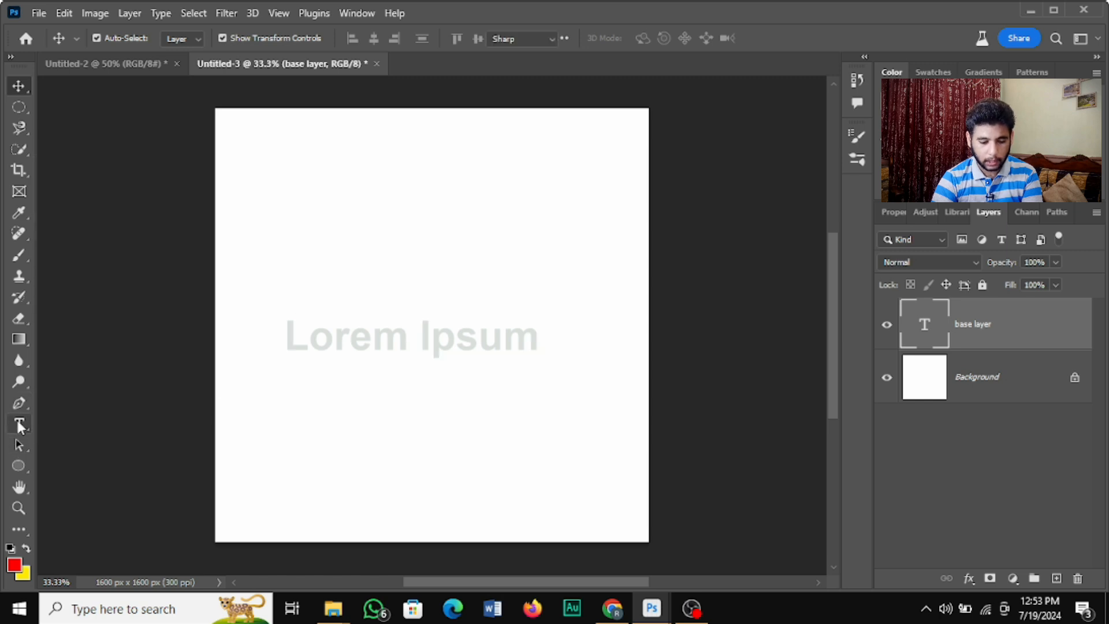
pyautogui.click(20, 426)
pyautogui.click(477, 339)
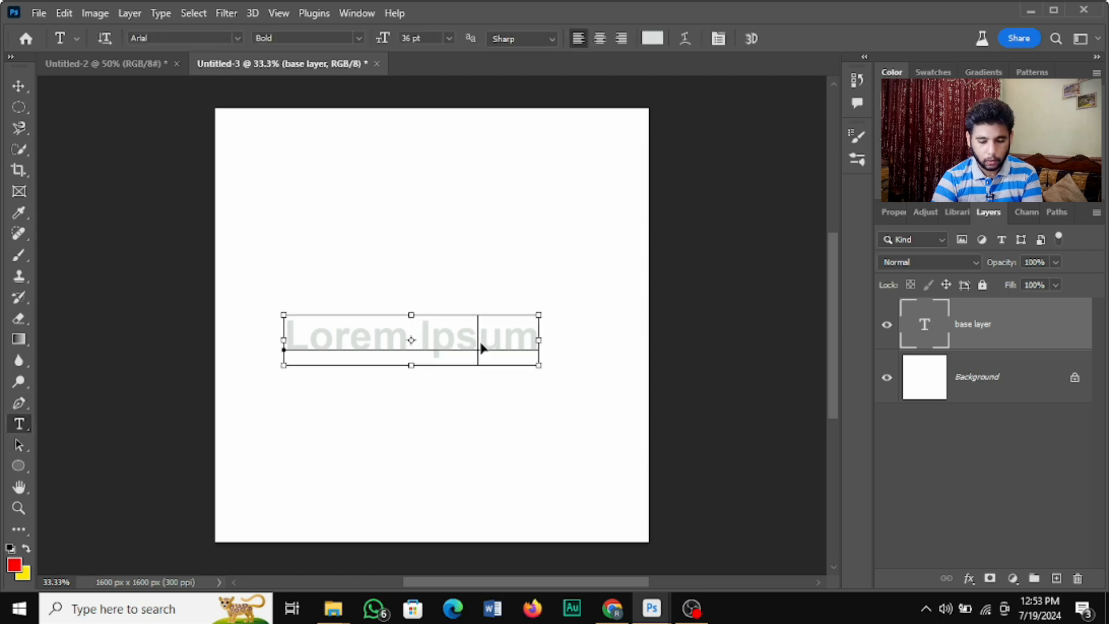
pyautogui.hotkey('ctrl', 'a')
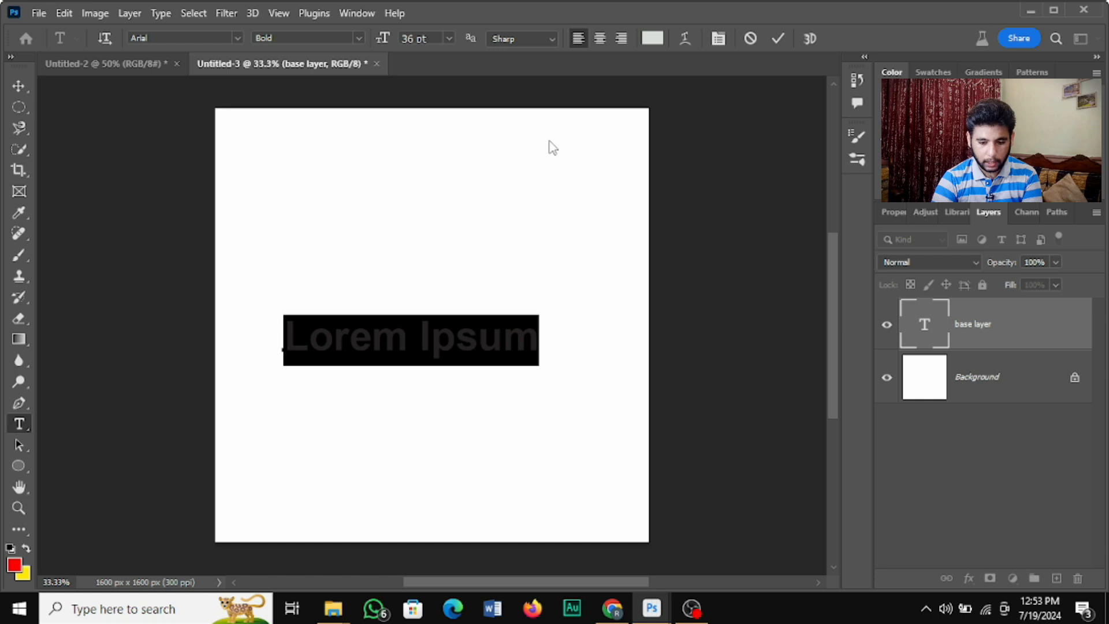
pyautogui.press('BackSpace')
pyautogui.write('DESI')
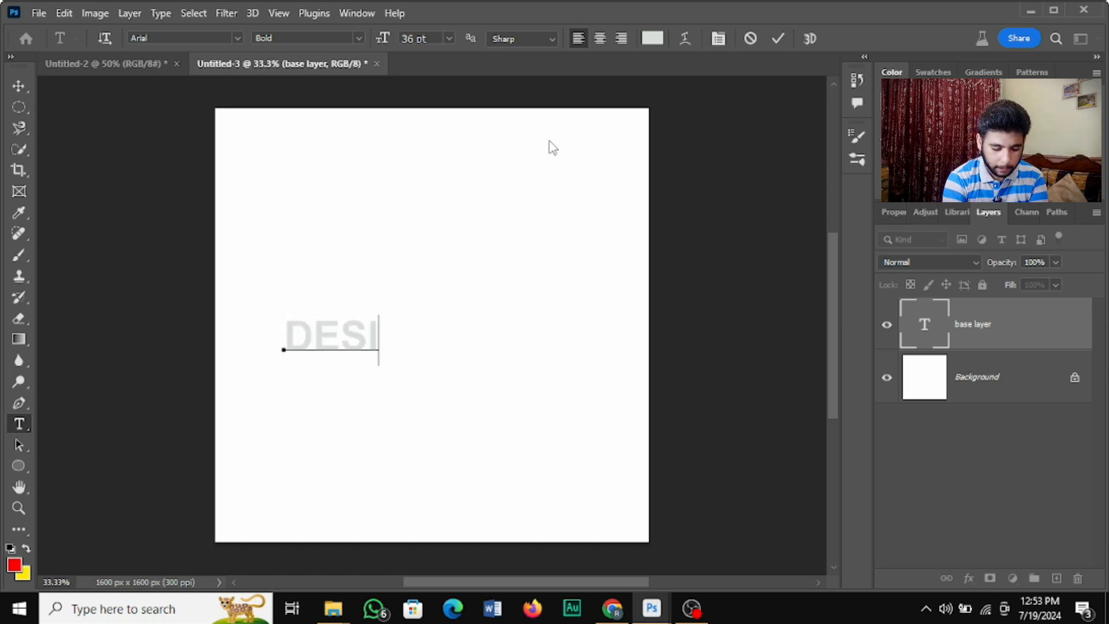
pyautogui.write('GN')
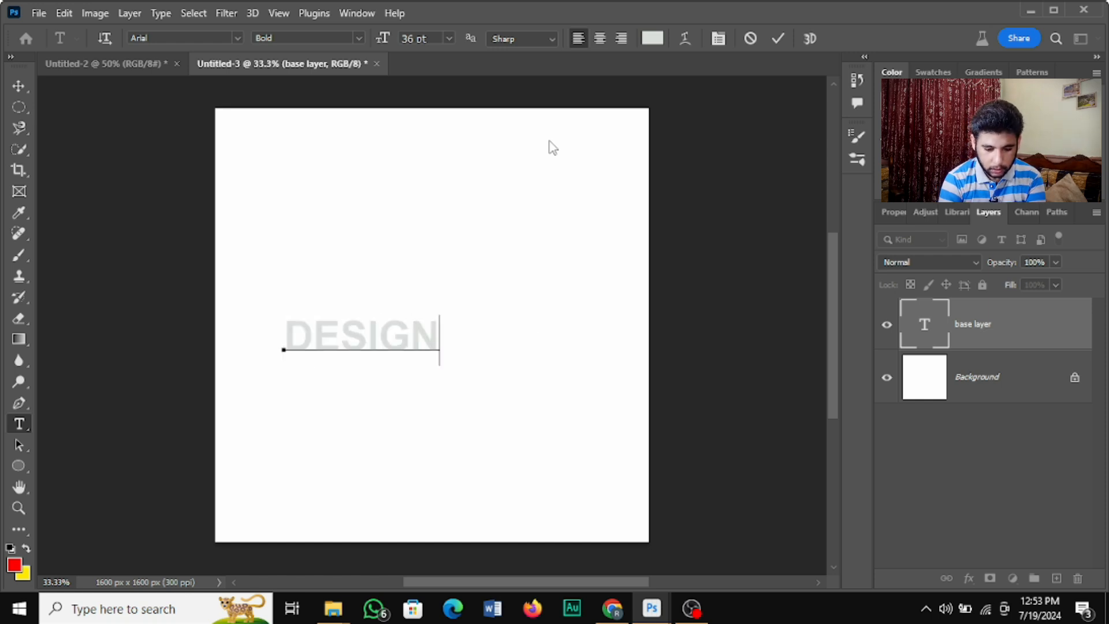
pyautogui.write('DYNA')
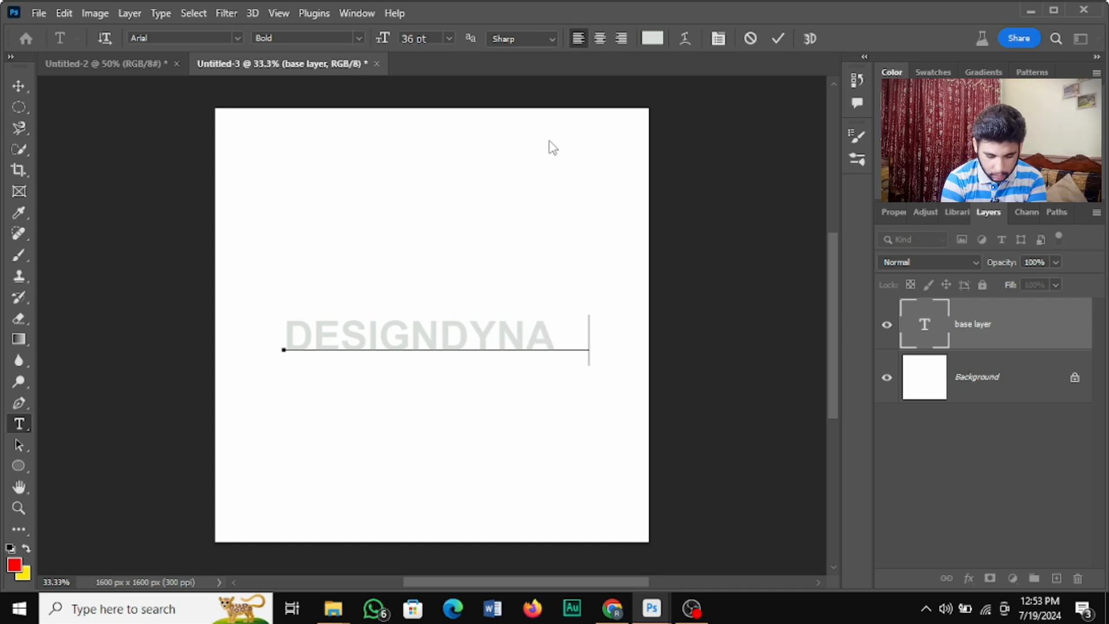
pyautogui.write('MICS')
# Step: Format the whole DESIGNDYNAMICS text as 11 pt Impact Regular in black (000000)
pyautogui.hotkey('ctrl', 'a')
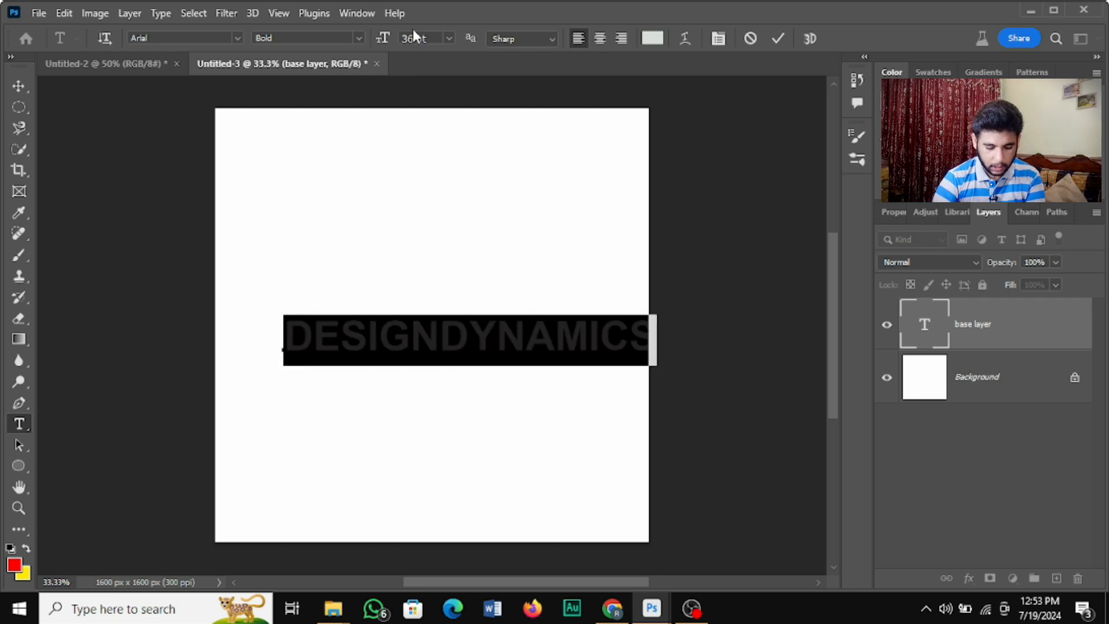
pyautogui.moveTo(392, 43); pyautogui.dragTo(370, 51)
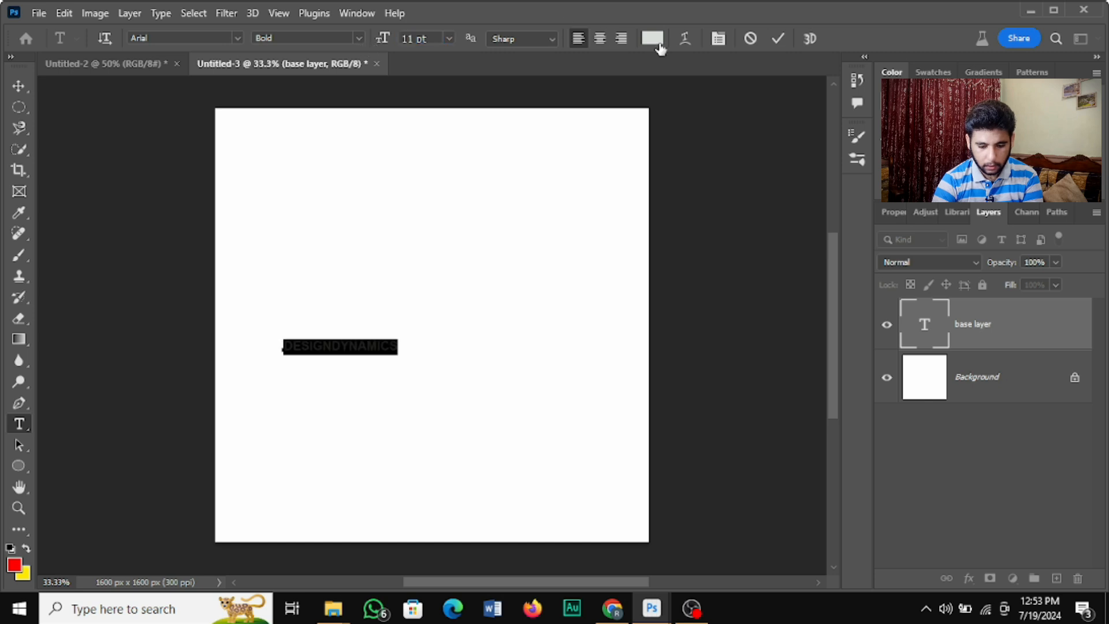
pyautogui.click(652, 38)
pyautogui.write('000000')
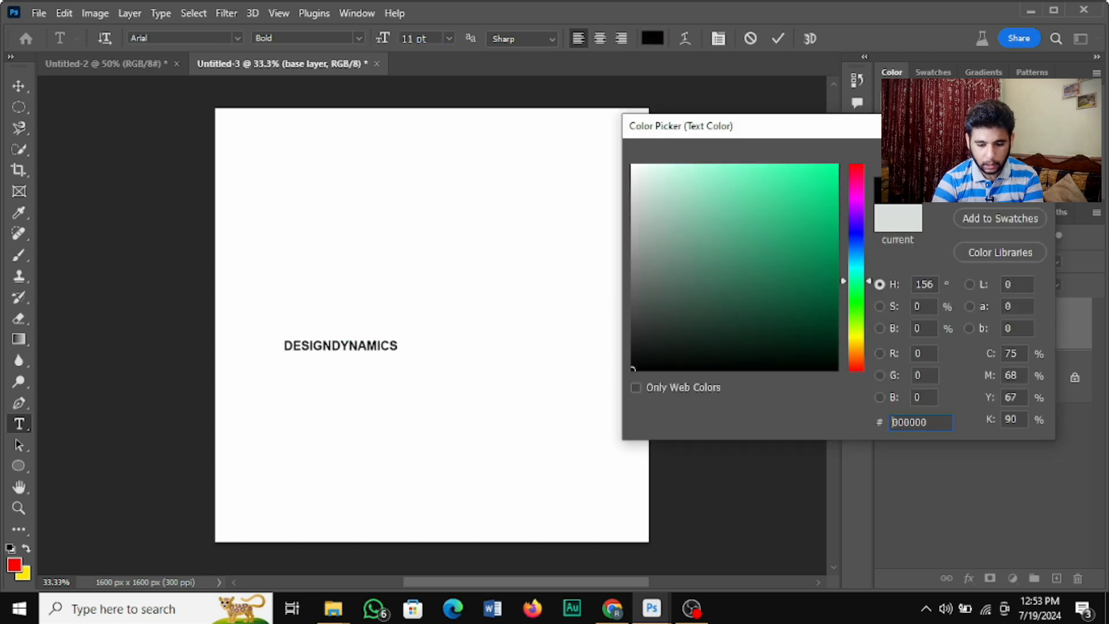
pyautogui.press('Return')
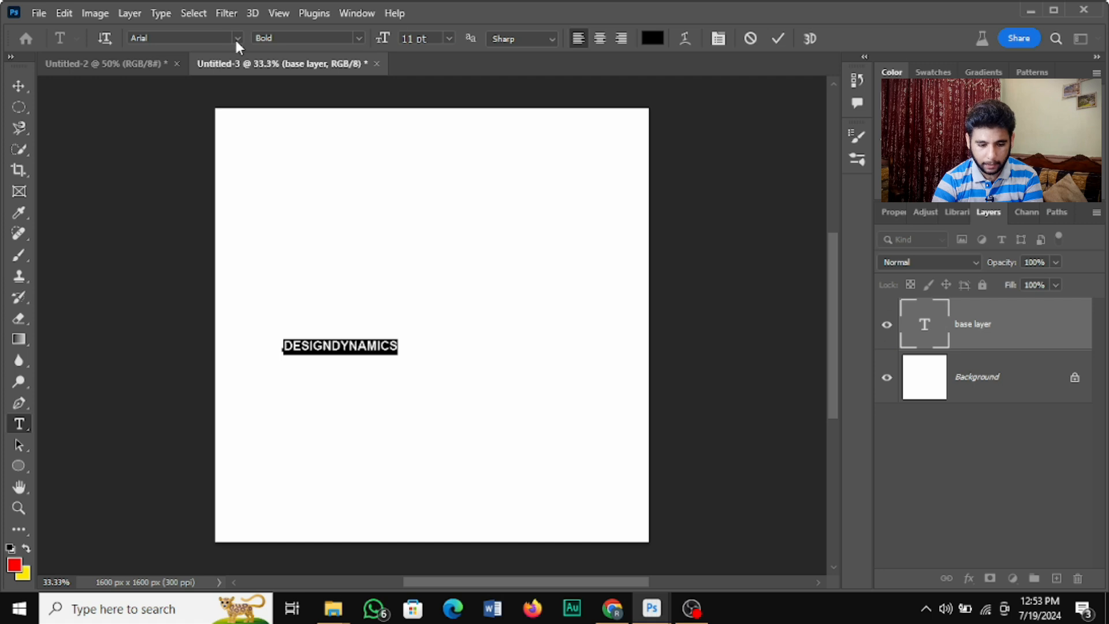
pyautogui.click(236, 38)
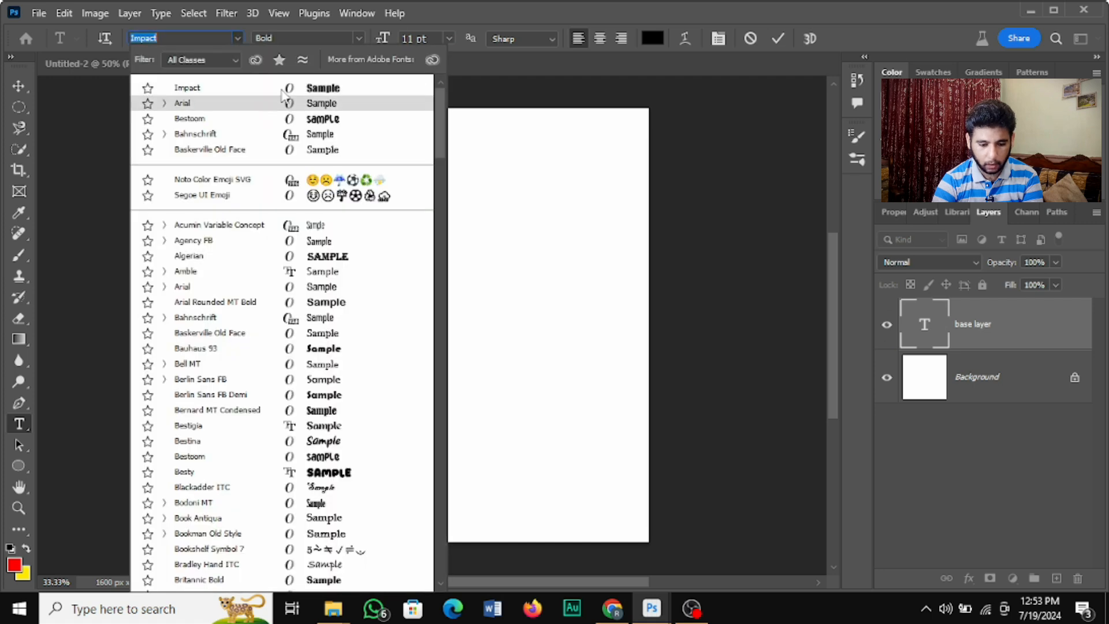
pyautogui.press('Return')
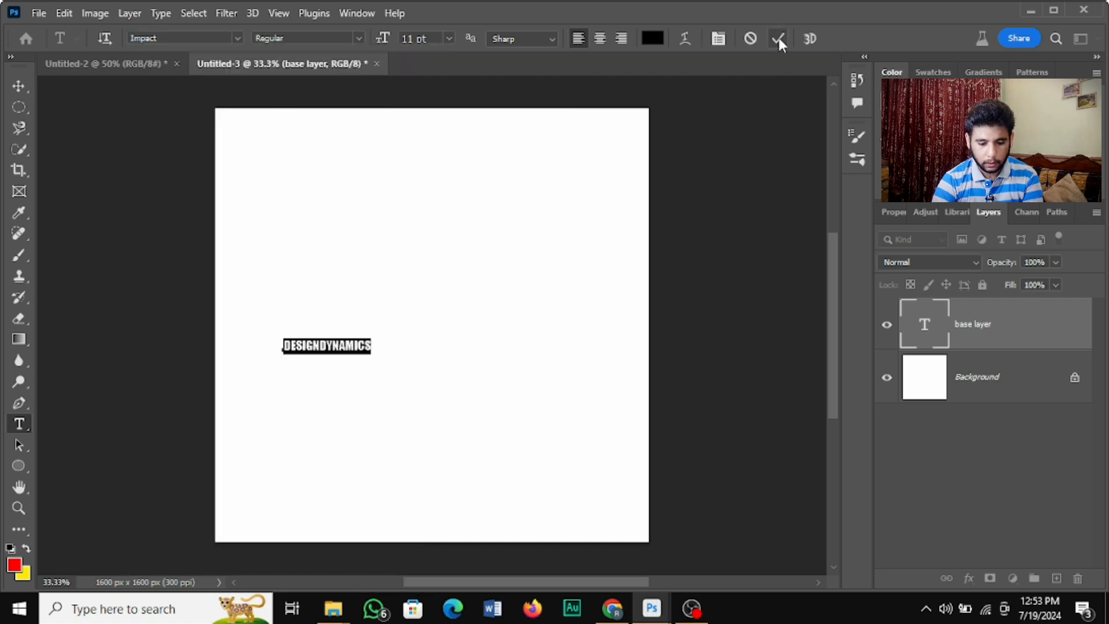
pyautogui.click(778, 39)
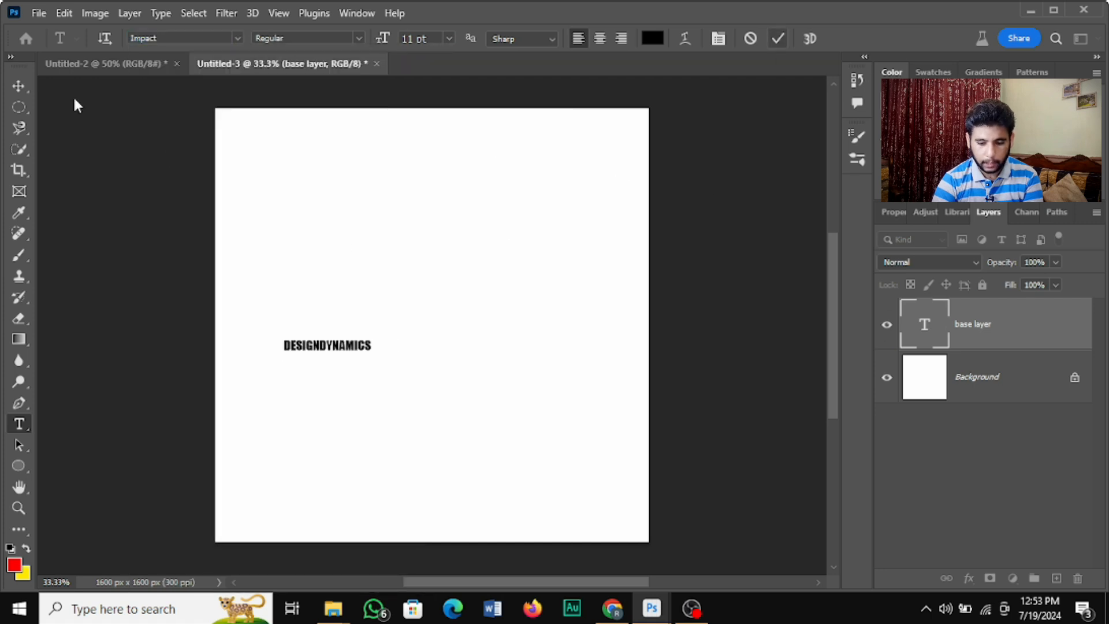
# Step: Move the DESIGNDYNAMICS text to the canvas centre and scale it proportionally to 144%
pyautogui.click(19, 86)
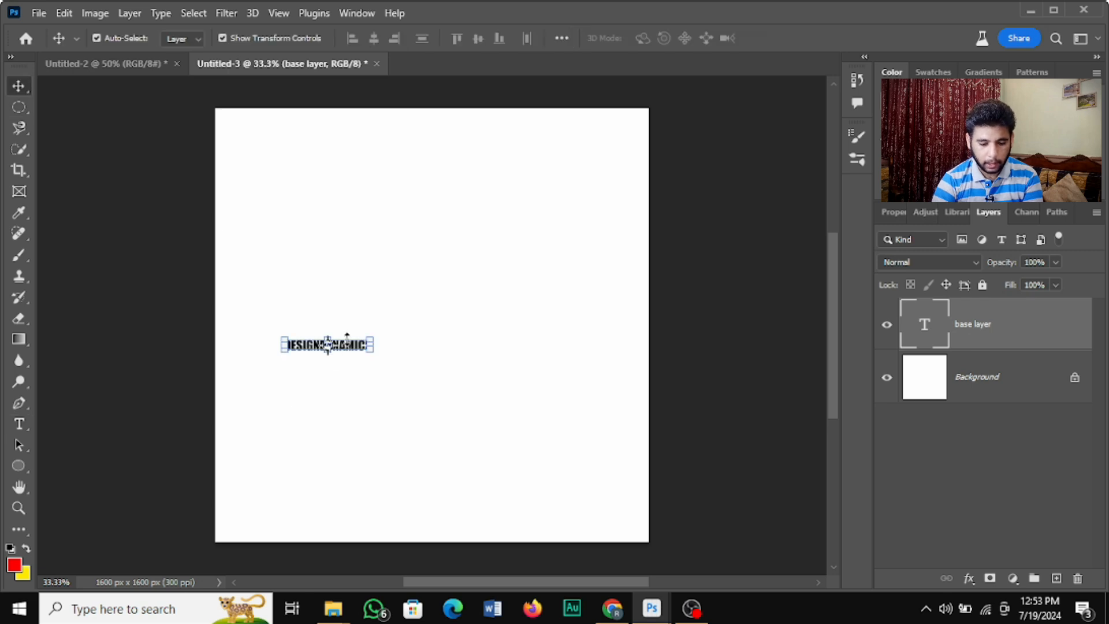
pyautogui.moveTo(339, 337); pyautogui.dragTo(498, 353)
pyautogui.hotkey('ctrl', 'z')
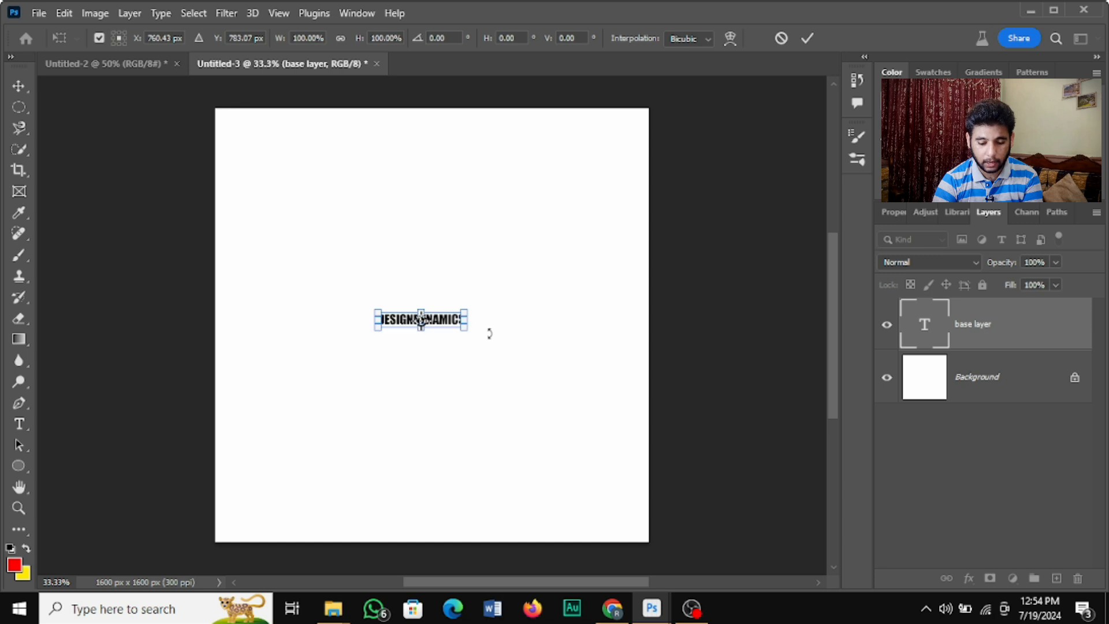
pyautogui.moveTo(470, 333); pyautogui.dragTo(507, 338)
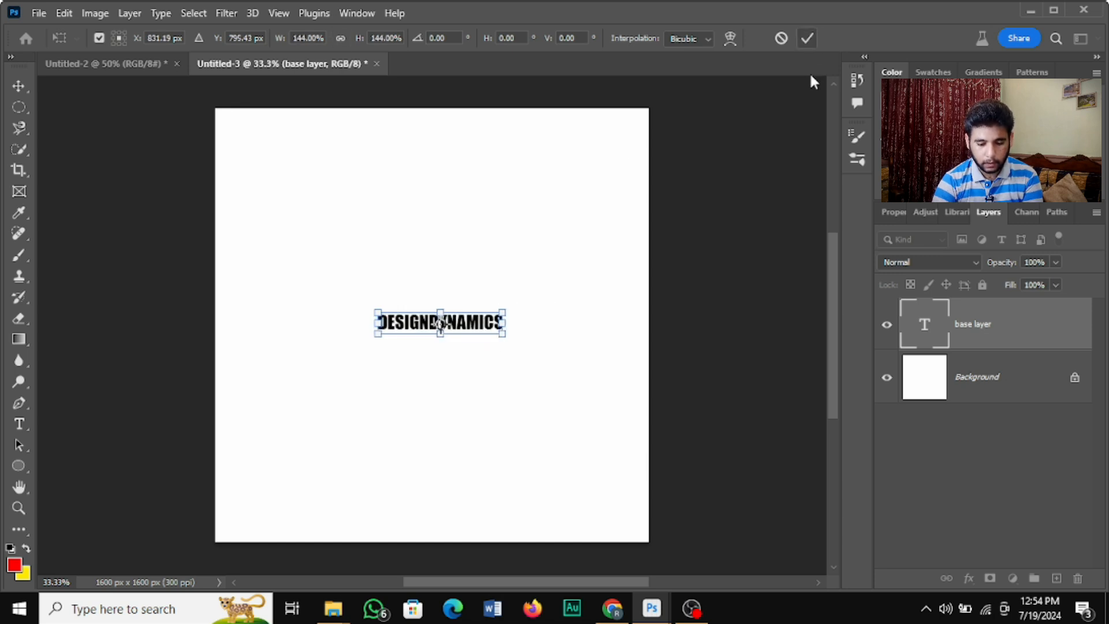
pyautogui.press('Return')
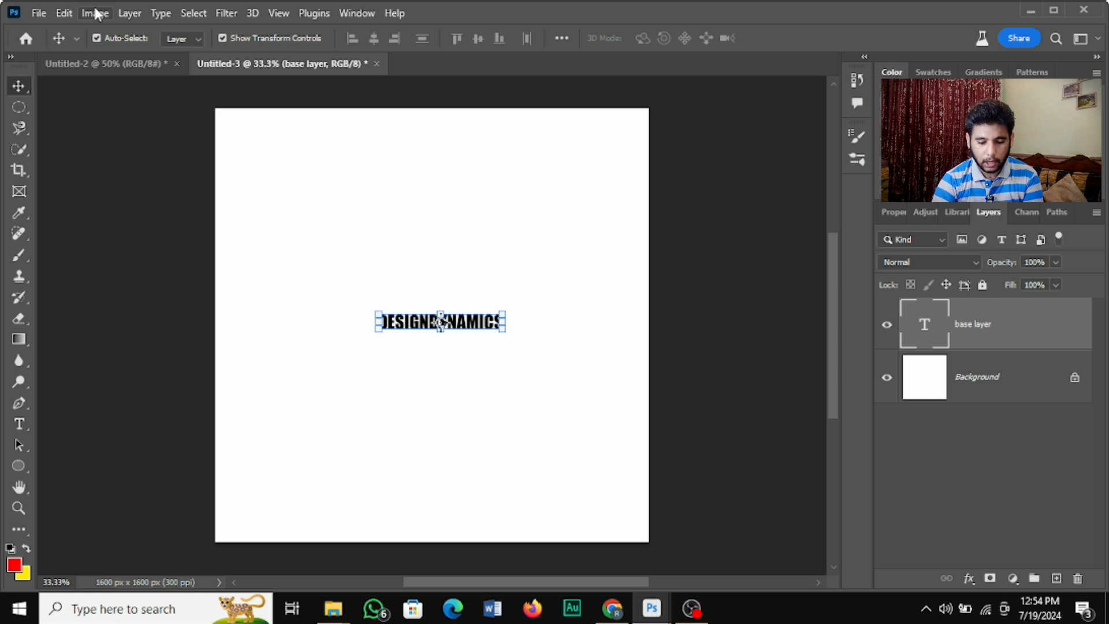
# Step: Define a brush preset from the DESIGNDYNAMICS text and name it MY FINAL INITIALS
pyautogui.click(96, 13)
pyautogui.click(68, 15)
pyautogui.click(68, 15)
pyautogui.click(203, 464)
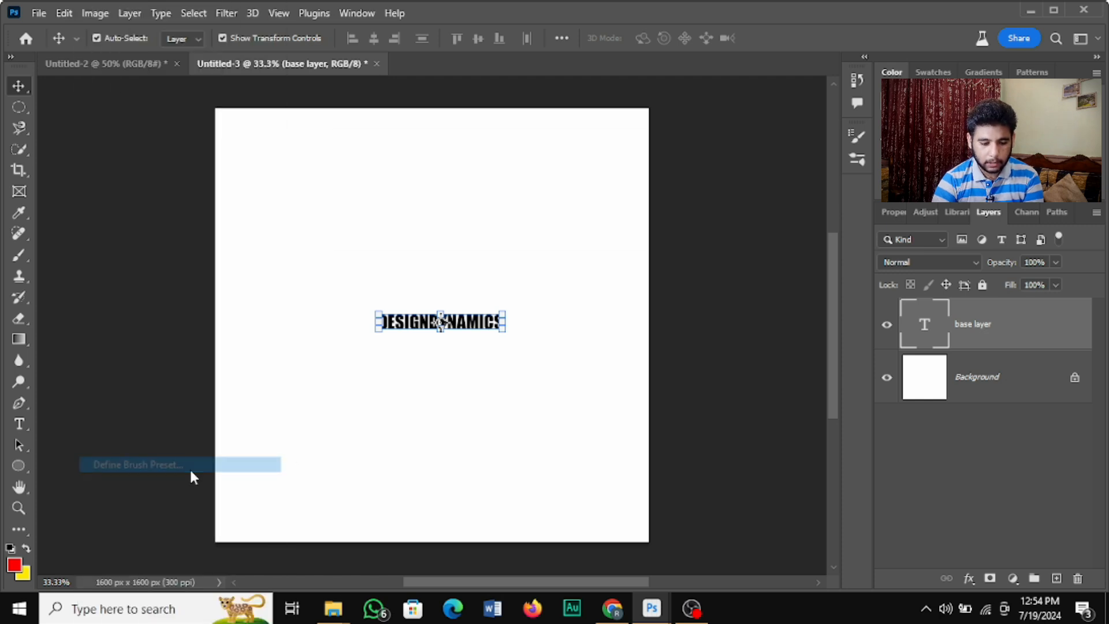
pyautogui.press('BackSpace')
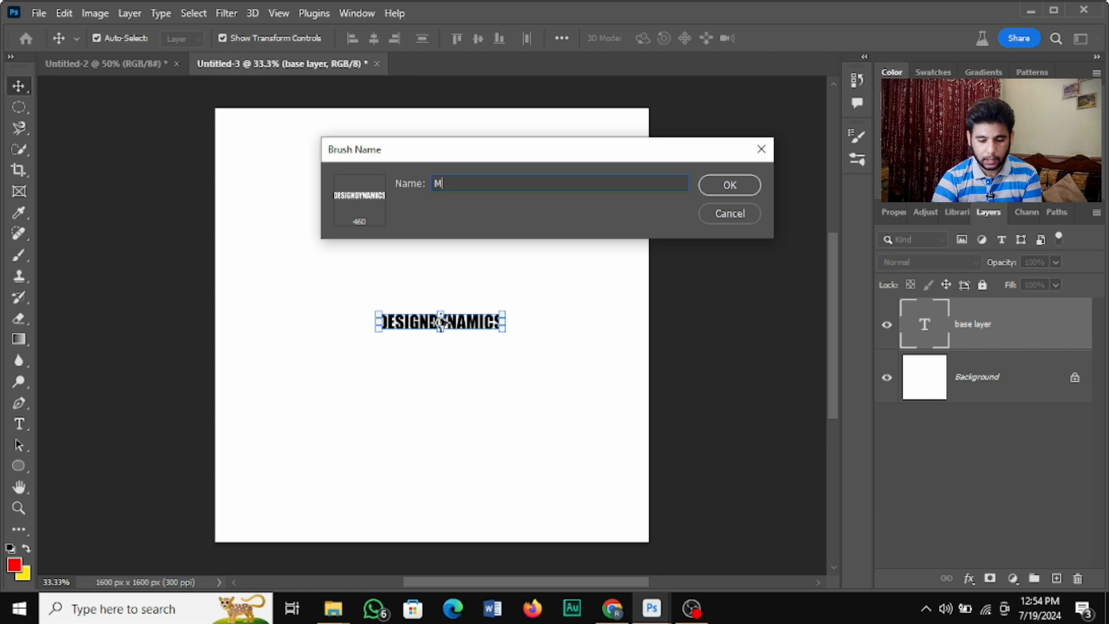
pyautogui.write('MY FINAL INITIALS')
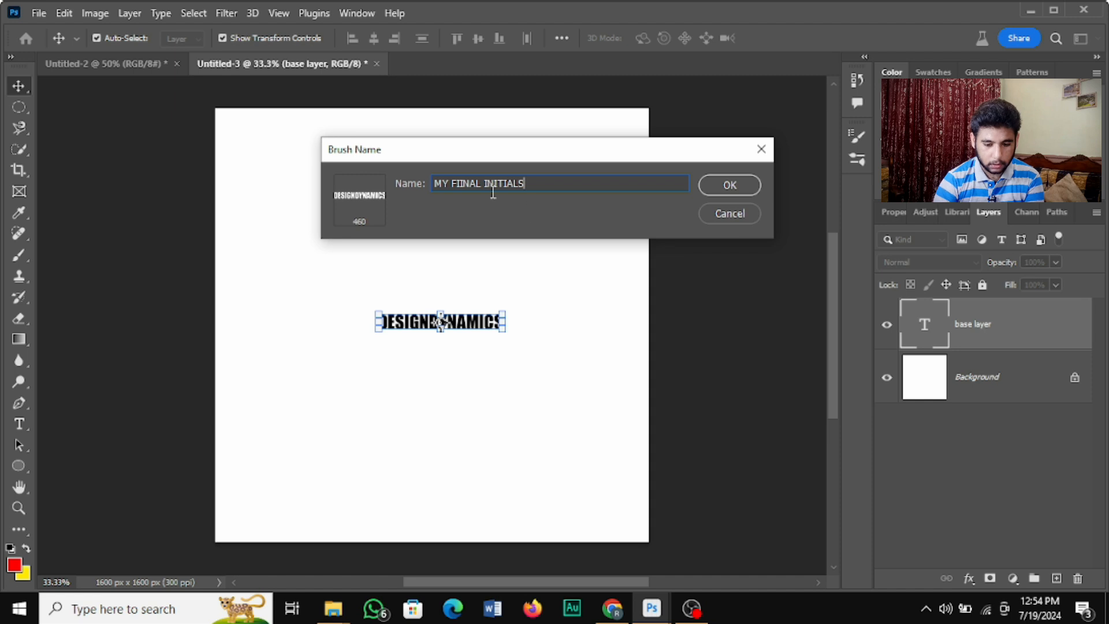
pyautogui.click(469, 183)
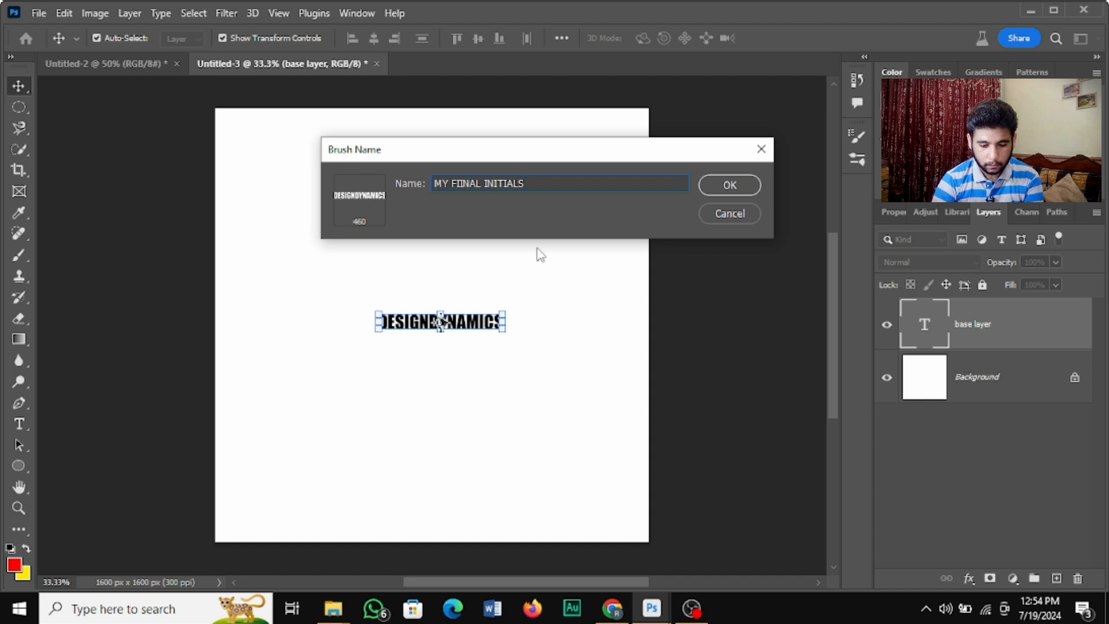
pyautogui.press('BackSpace')
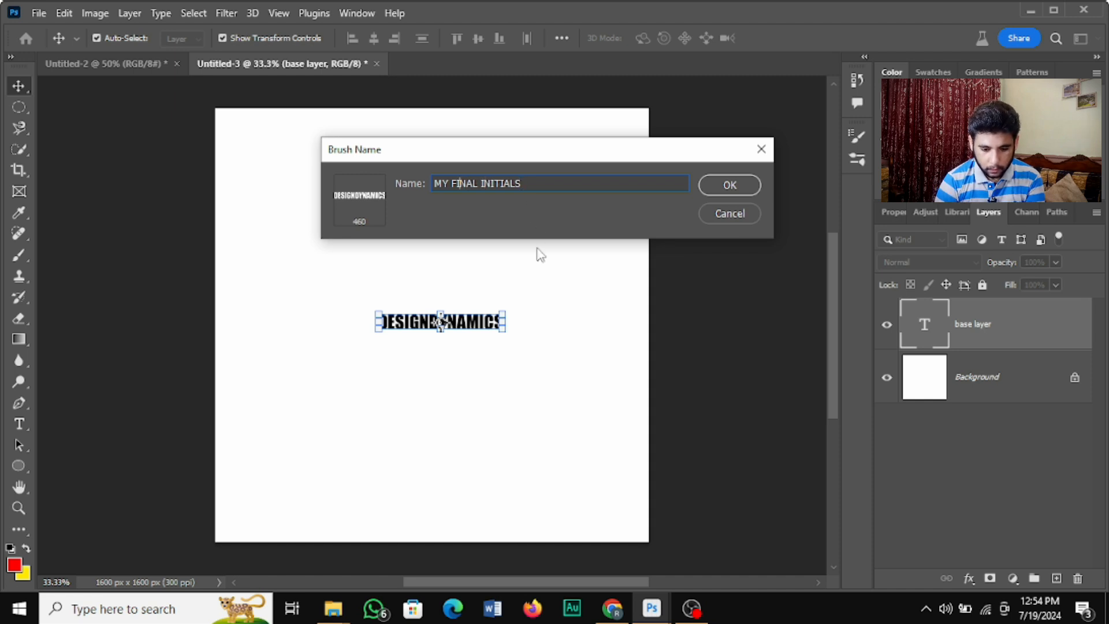
pyautogui.click(725, 191)
# Step: Delete the DESIGNDYNAMICS text layer and choose the Brush tool
pyautogui.press('b')
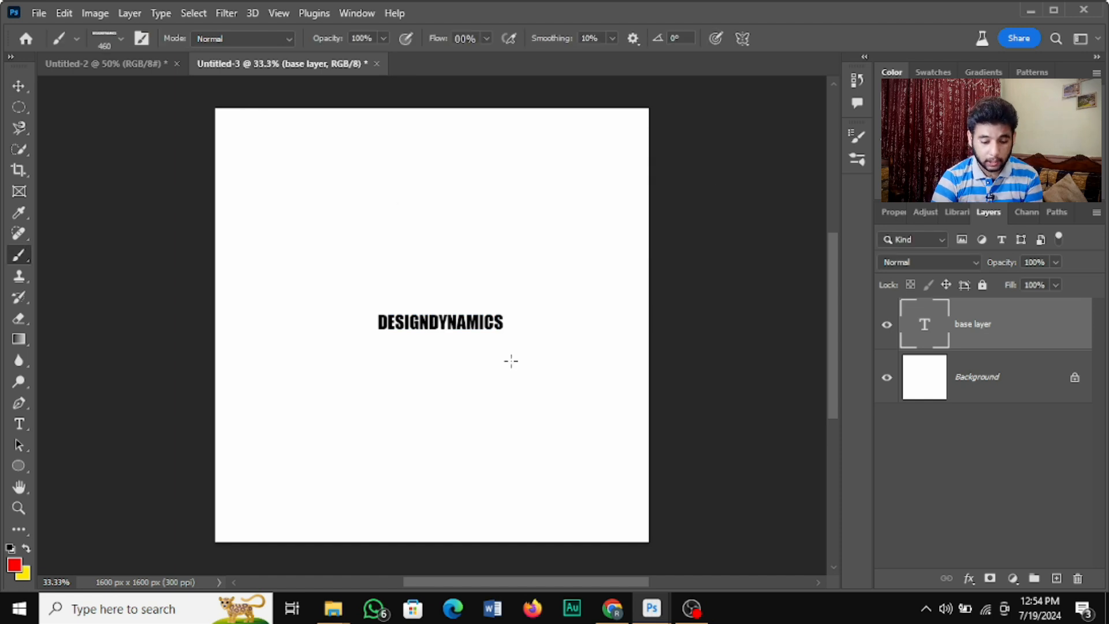
pyautogui.press('Delete')
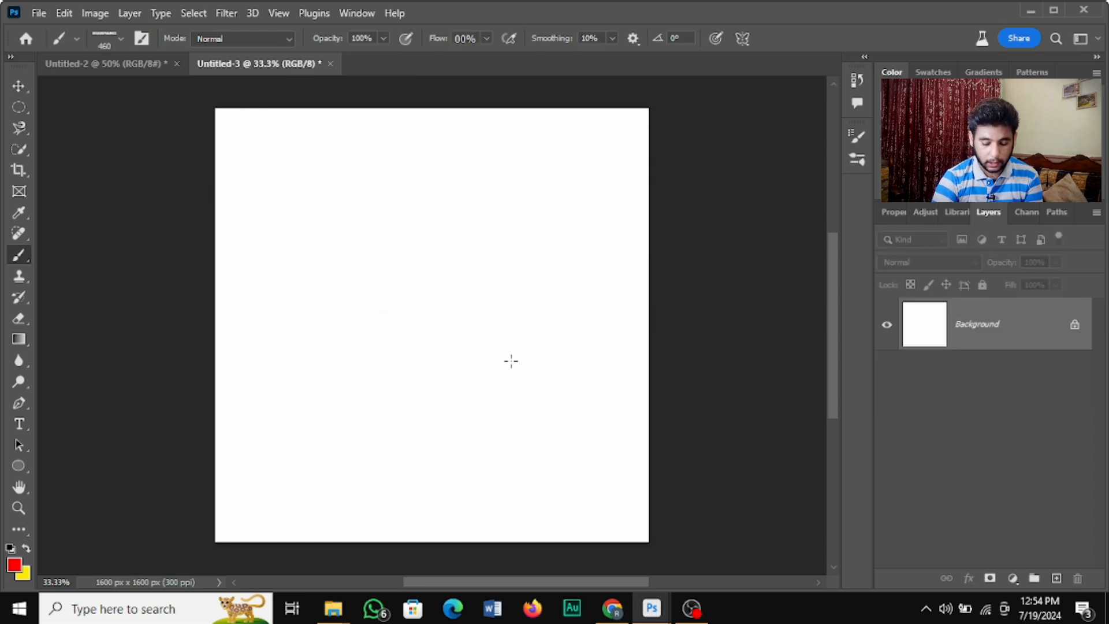
pyautogui.click(20, 84)
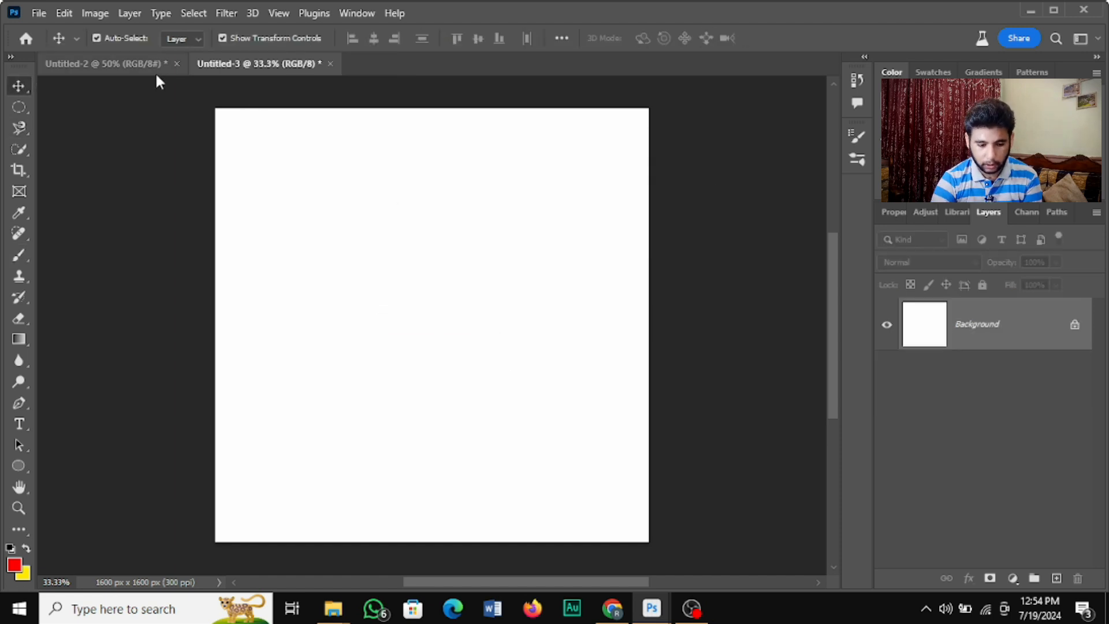
pyautogui.click(15, 260)
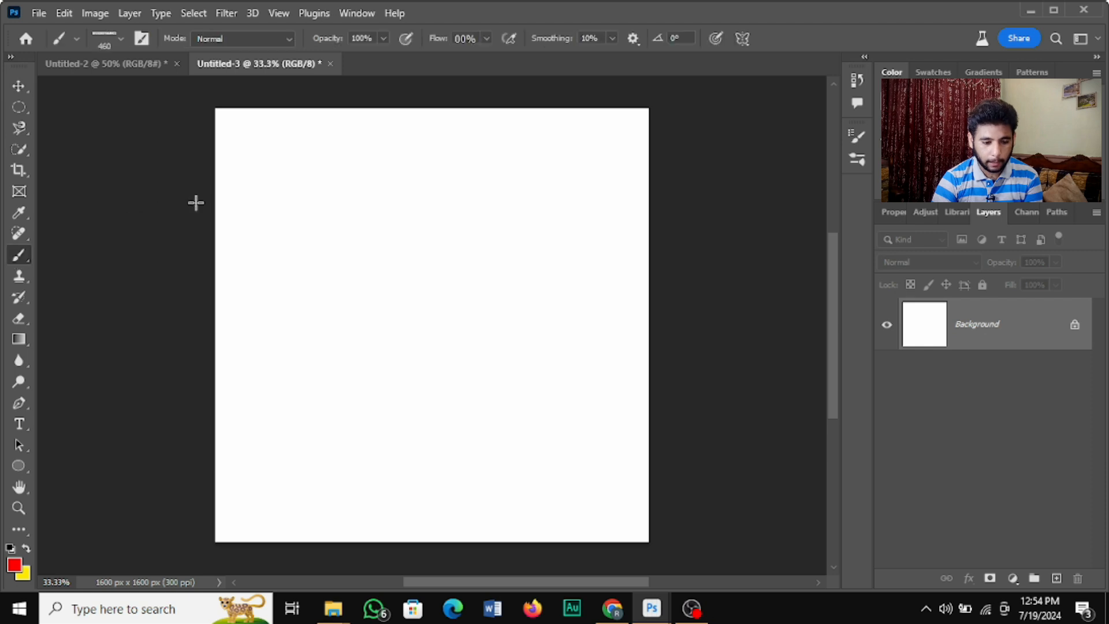
# Step: Try the MY FINAL INITIALS brush at 32 px with a stamp and a short stroke in red near the canvas centre, and undo both
pyautogui.click(113, 38)
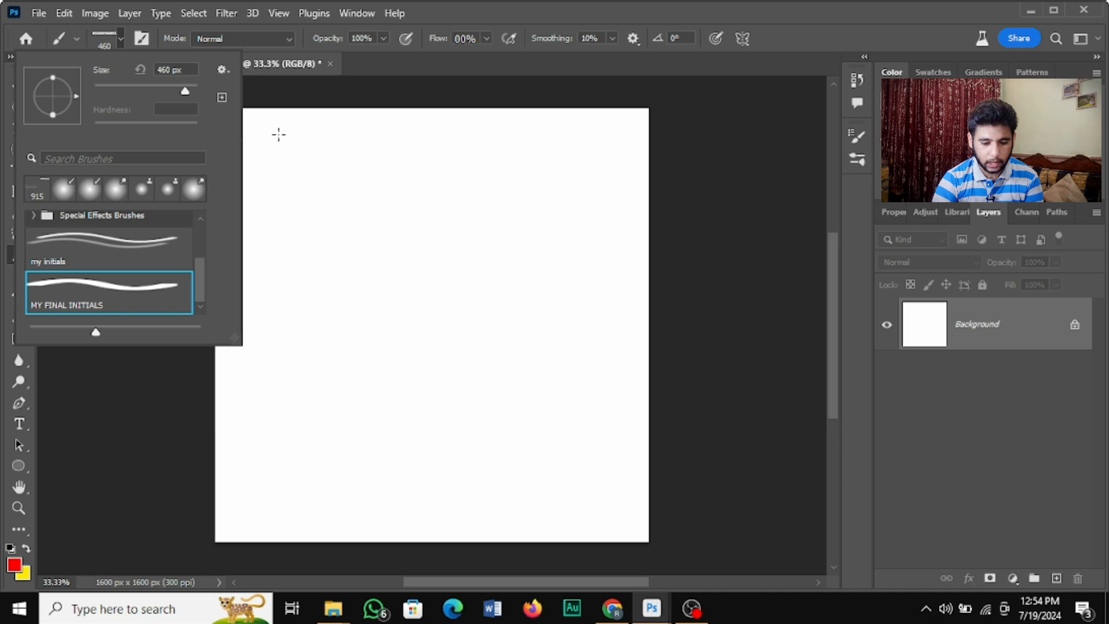
pyautogui.click(93, 37)
pyautogui.click(66, 42)
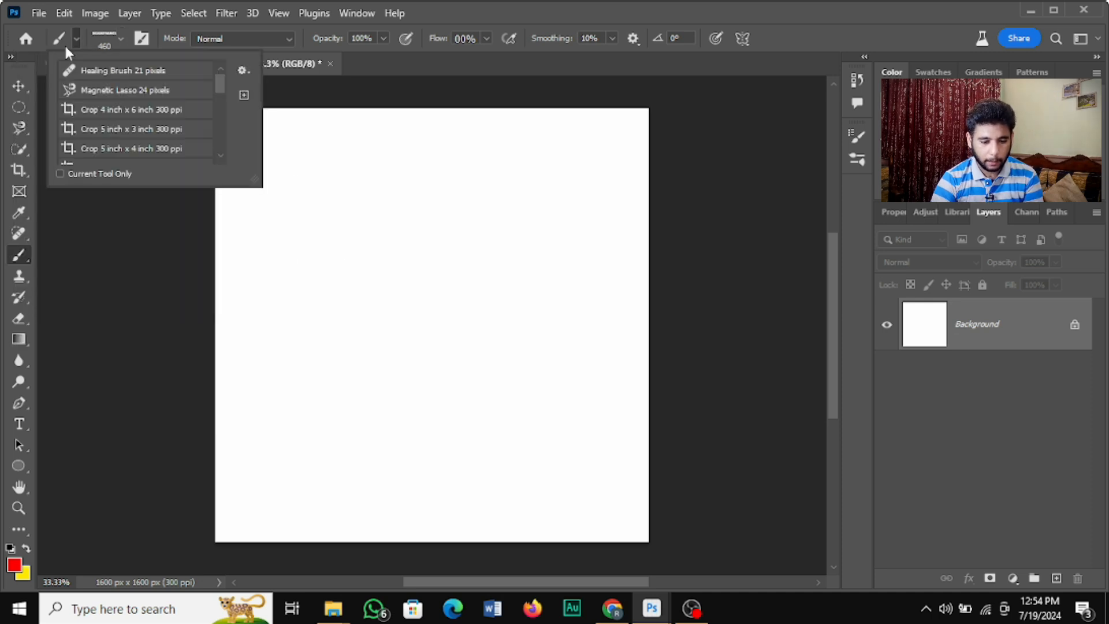
pyautogui.click(117, 36)
pyautogui.click(117, 32)
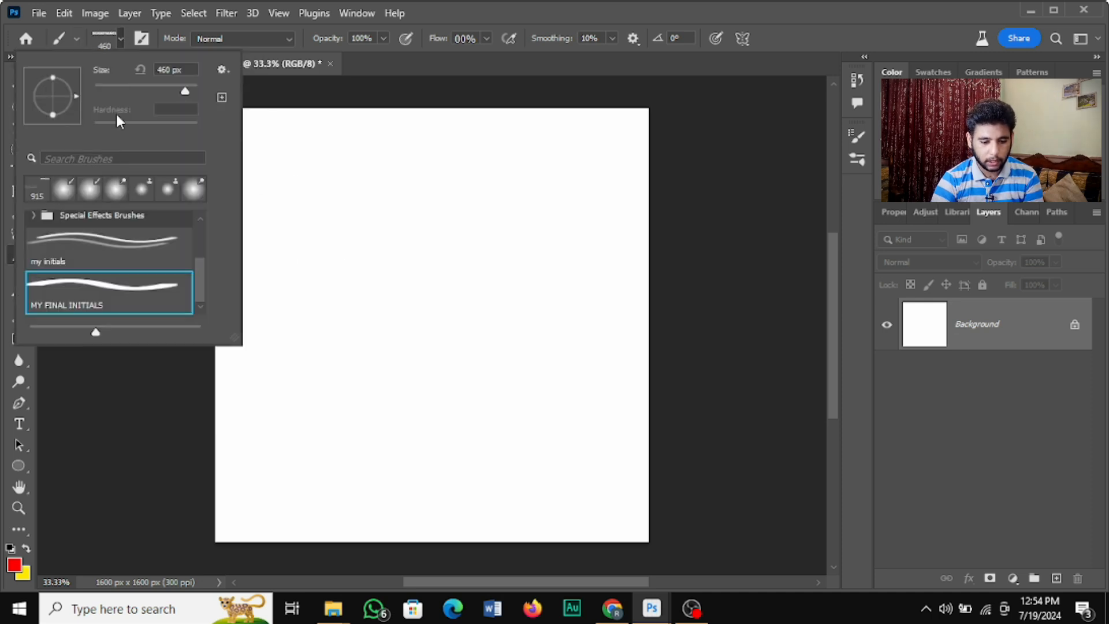
pyautogui.moveTo(119, 84); pyautogui.dragTo(109, 85)
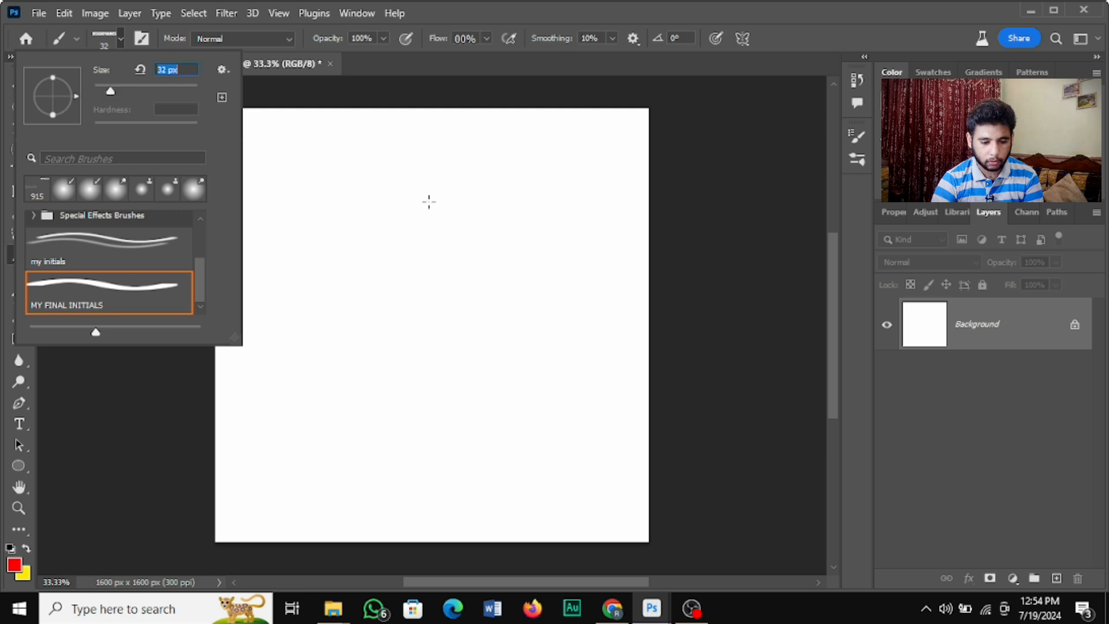
pyautogui.click(398, 322)
pyautogui.moveTo(465, 294); pyautogui.dragTo(469, 325)
pyautogui.hotkey('ctrl', 'z')
pyautogui.hotkey('ctrl', 'z')
# Step: Try the MY FINAL INITIALS brush at 88 px with two red stamps, and undo back past the deletion of the text layer
pyautogui.click(104, 38)
pyautogui.moveTo(109, 90); pyautogui.dragTo(139, 98)
pyautogui.press('Return')
pyautogui.click(375, 287)
pyautogui.click(482, 295)
pyautogui.hotkey('ctrl', 'z')
pyautogui.hotkey('ctrl', 'z')
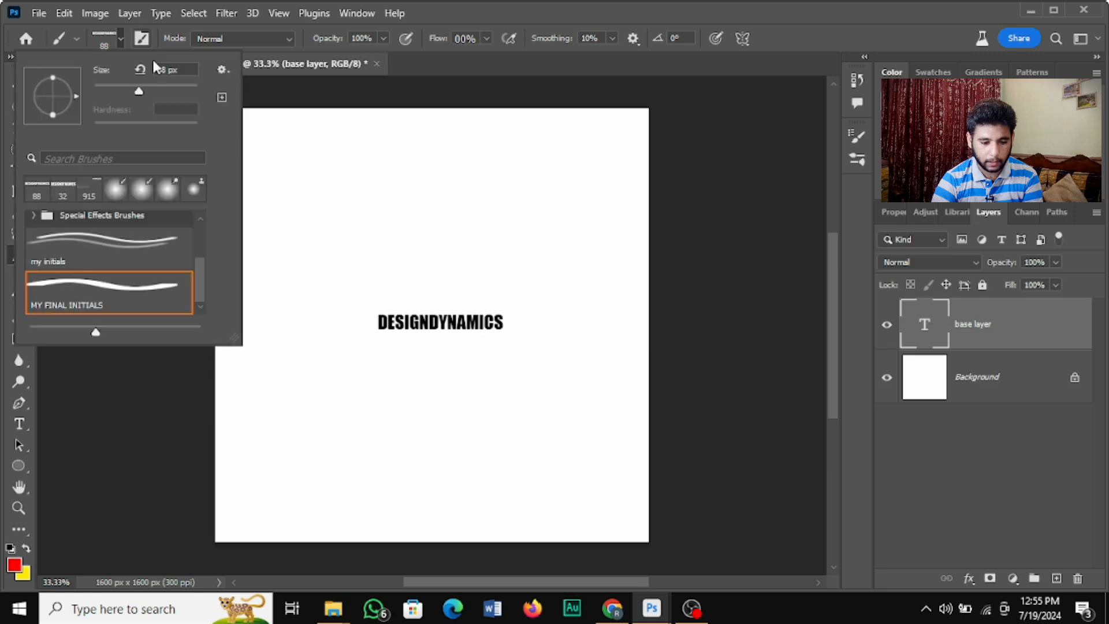
# Step: Set the brush size to 338 px, stamp once in red above the text, and undo back past the text's scaling and move
pyautogui.moveTo(164, 91); pyautogui.dragTo(178, 102)
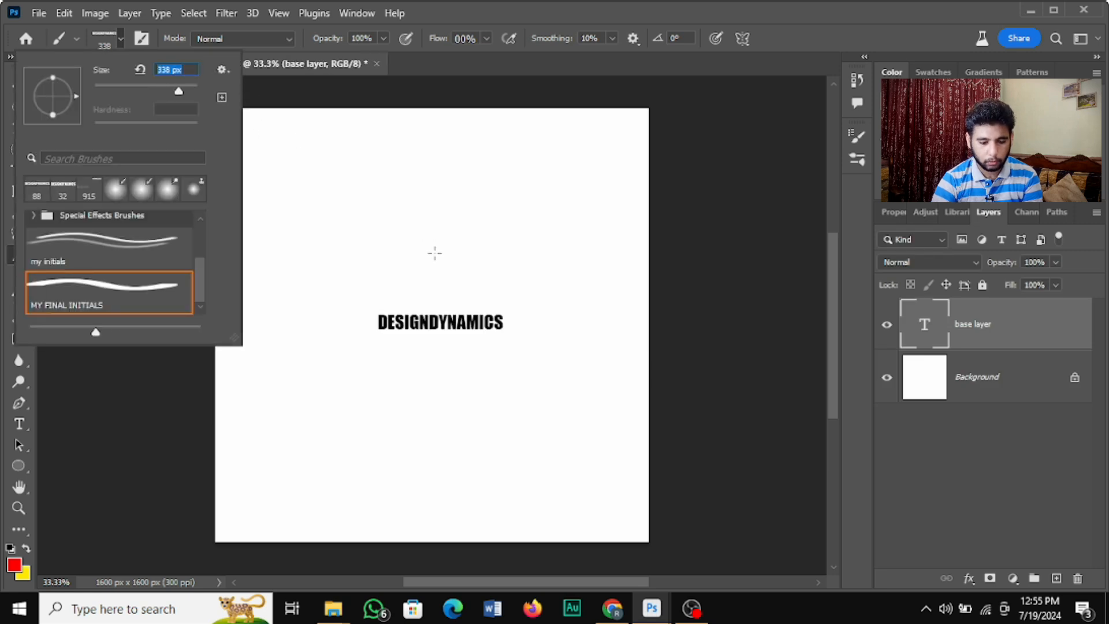
pyautogui.click(434, 253)
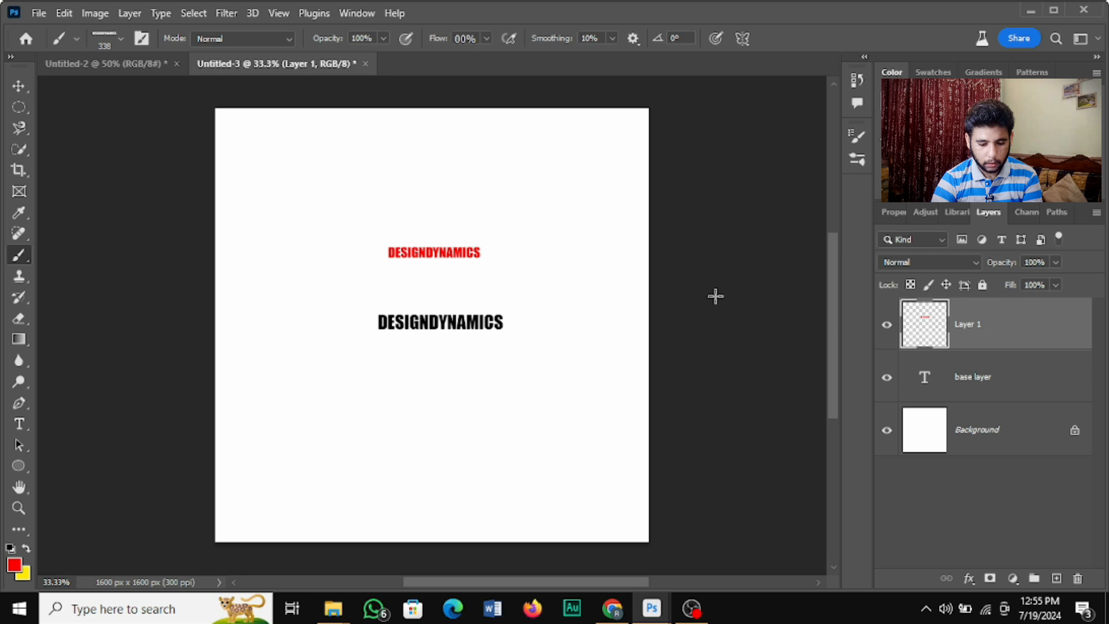
pyautogui.hotkey('ctrl', 'z')
pyautogui.hotkey('ctrl', 'z')
pyautogui.hotkey('ctrl', 'z')
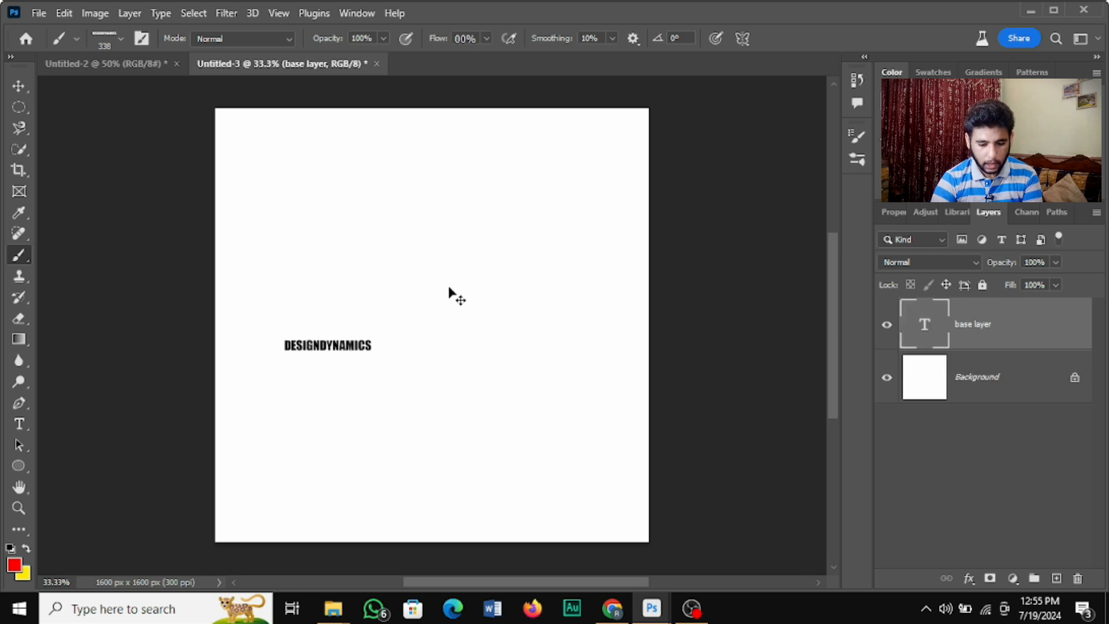
# Step: Undo back to the Lorem Ipsum placeholder, stamp the DESIGNDYNAMICS brush six times in red at 338 px, and hide the base layer
pyautogui.hotkey('ctrl', 'z')
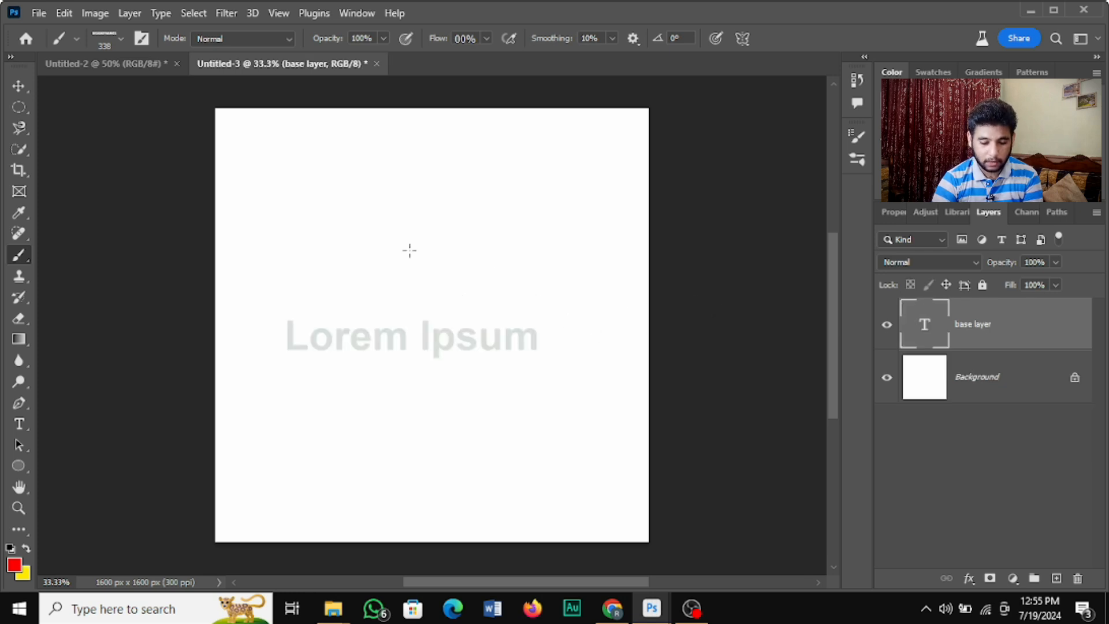
pyautogui.click(409, 250)
pyautogui.click(372, 313)
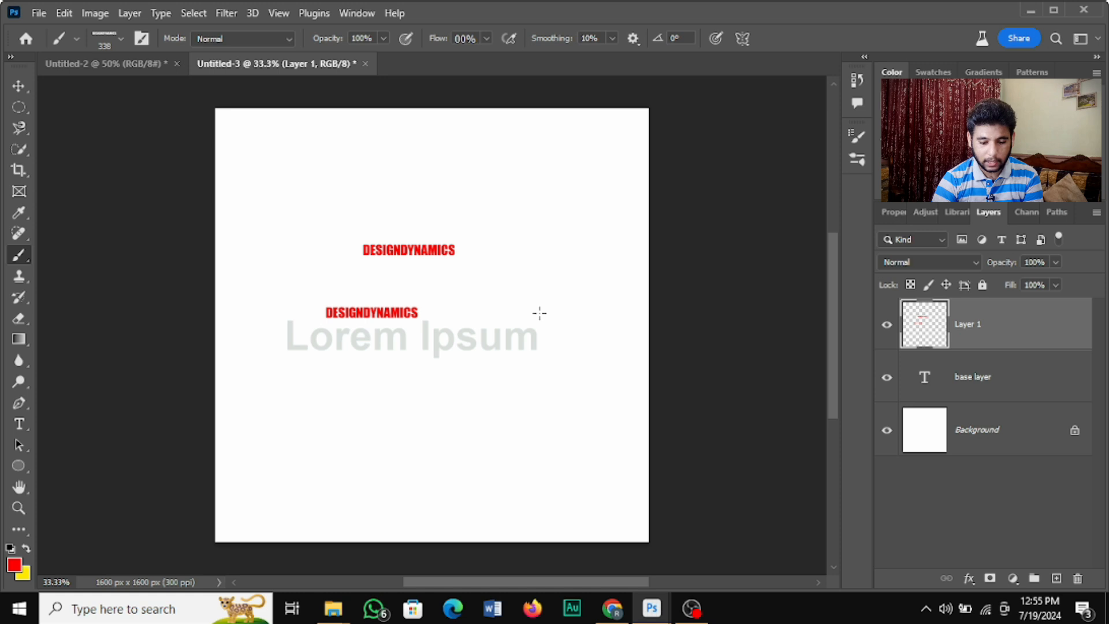
pyautogui.click(538, 312)
pyautogui.click(417, 451)
pyautogui.click(522, 210)
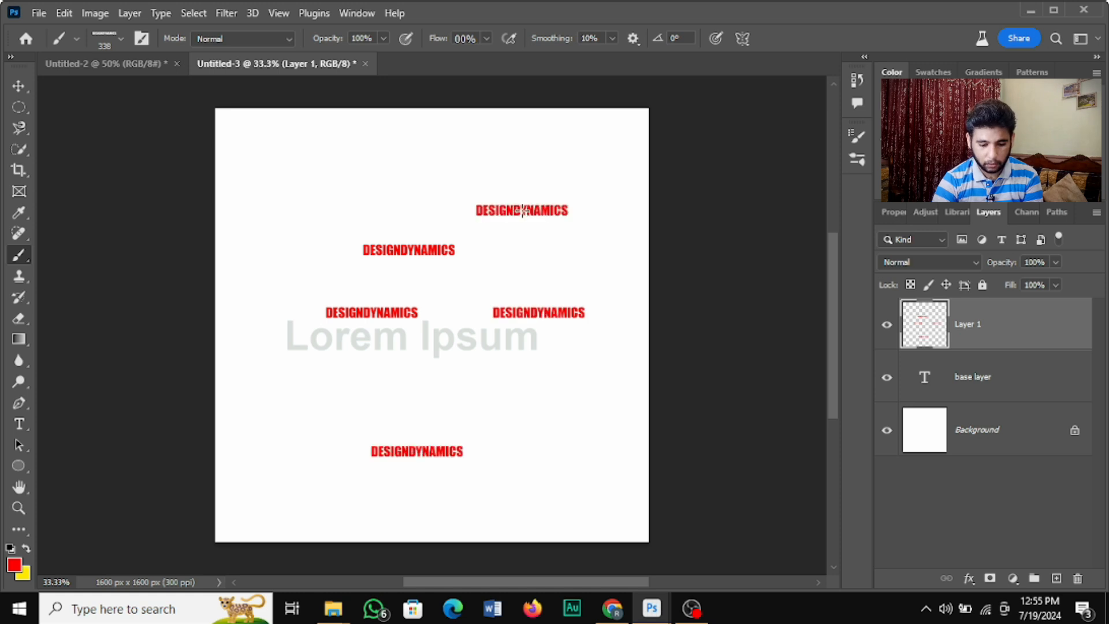
pyautogui.click(355, 187)
pyautogui.click(886, 377)
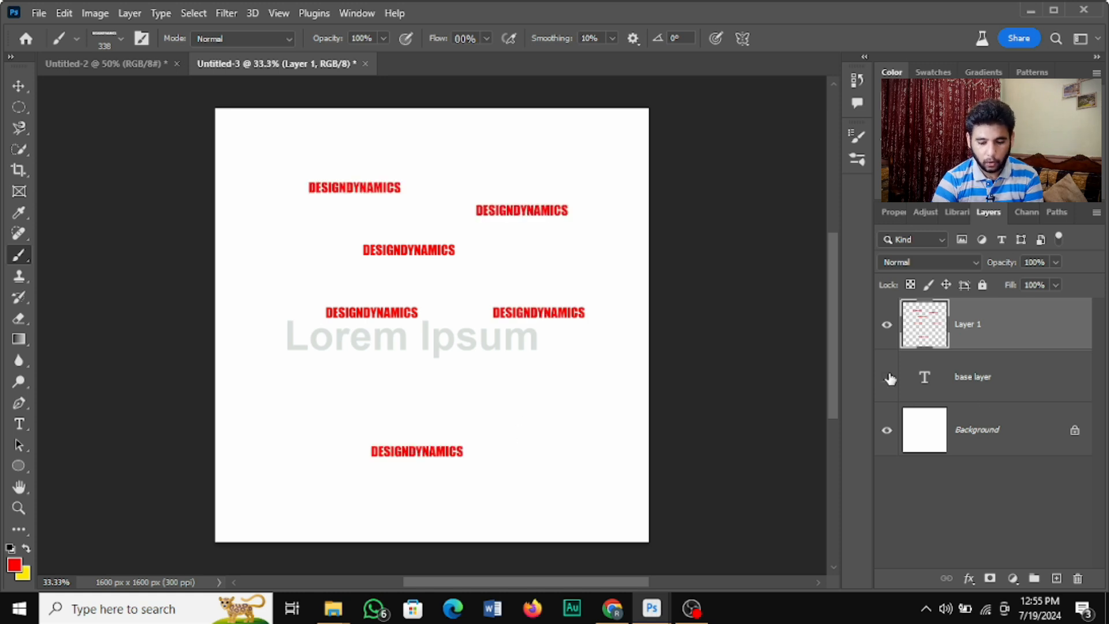
# Step: Stamp the DESIGNDYNAMICS brush eight more times in red, scattered over the empty areas of the canvas
pyautogui.click(455, 370)
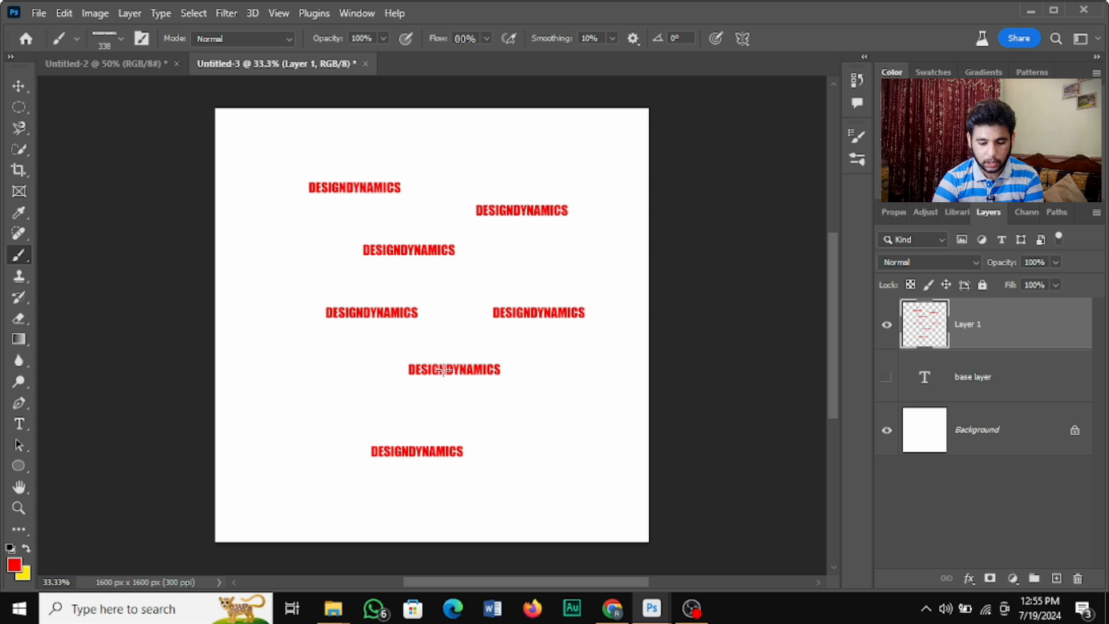
pyautogui.click(278, 329)
pyautogui.click(264, 248)
pyautogui.click(562, 261)
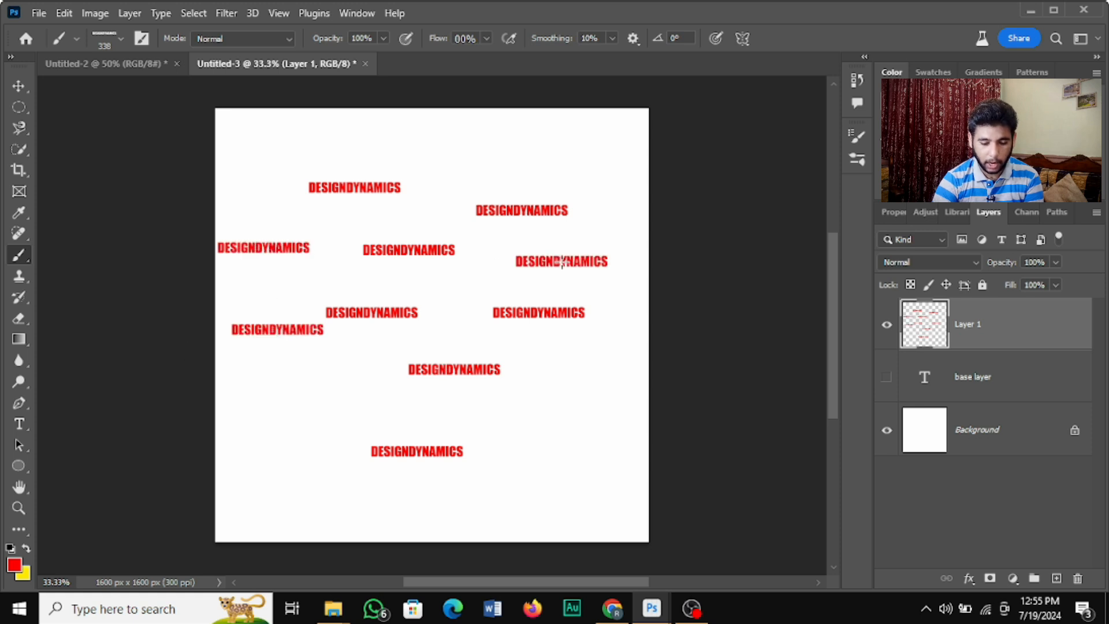
pyautogui.click(553, 415)
pyautogui.click(298, 406)
pyautogui.click(522, 519)
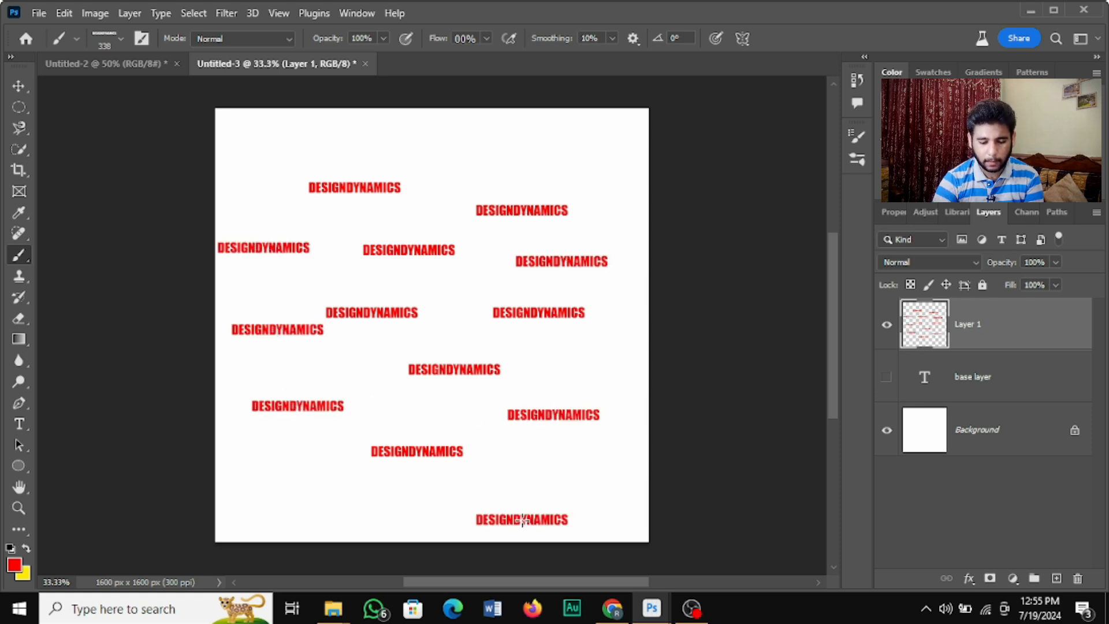
pyautogui.click(290, 494)
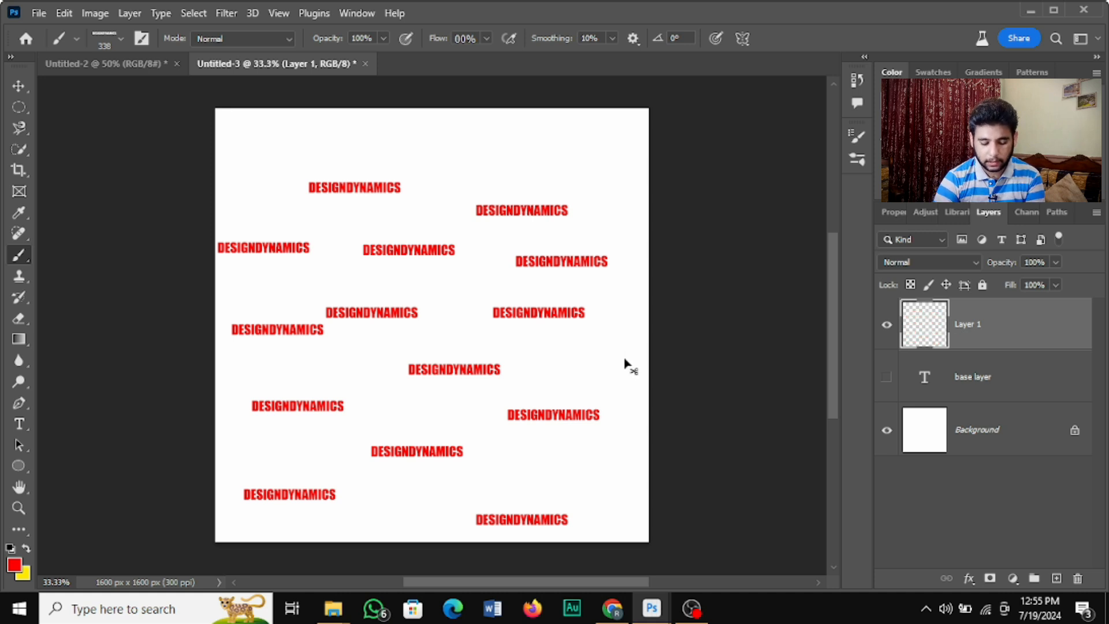
# Step: Clear all the red stamps from Layer 1 and remove the selection
pyautogui.hotkey('ctrl', 'a')
pyautogui.press('Delete')
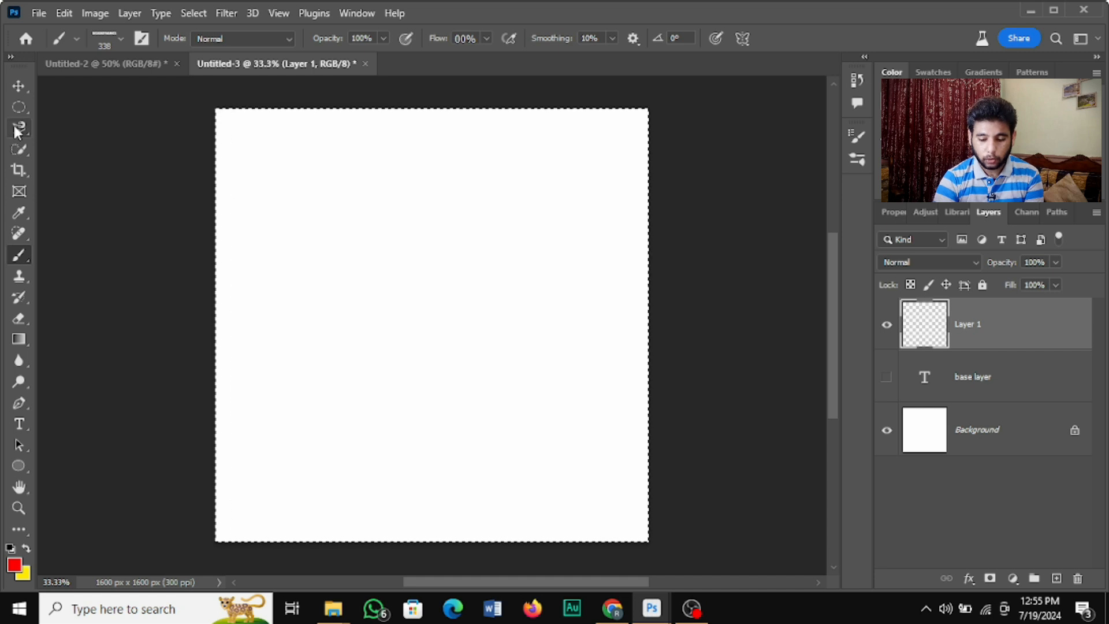
pyautogui.click(15, 104)
pyautogui.click(446, 315)
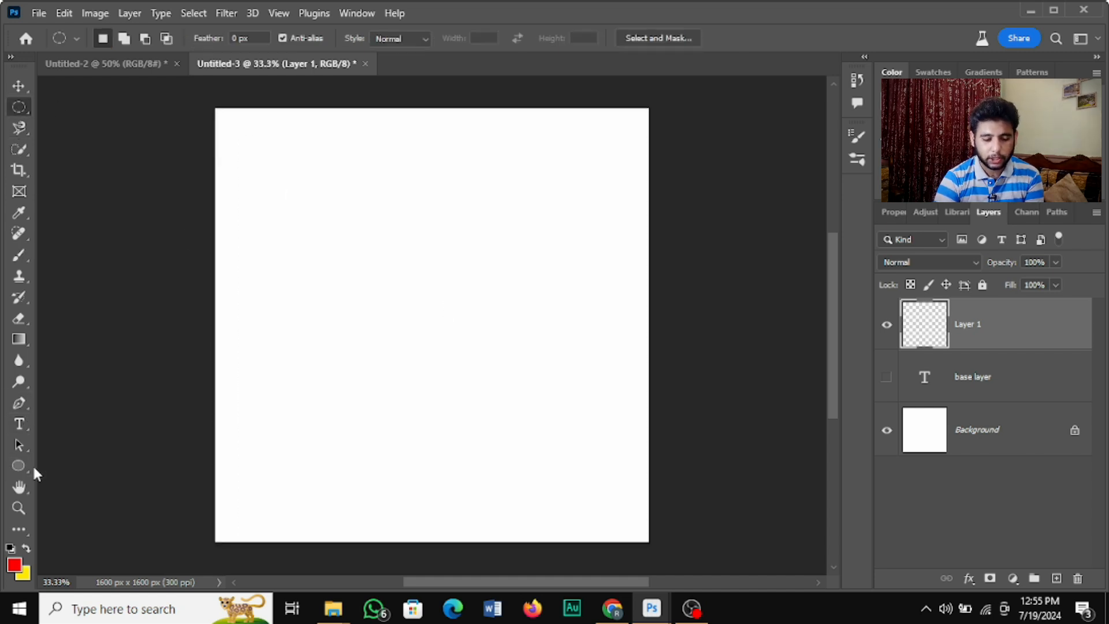
pyautogui.click(25, 459)
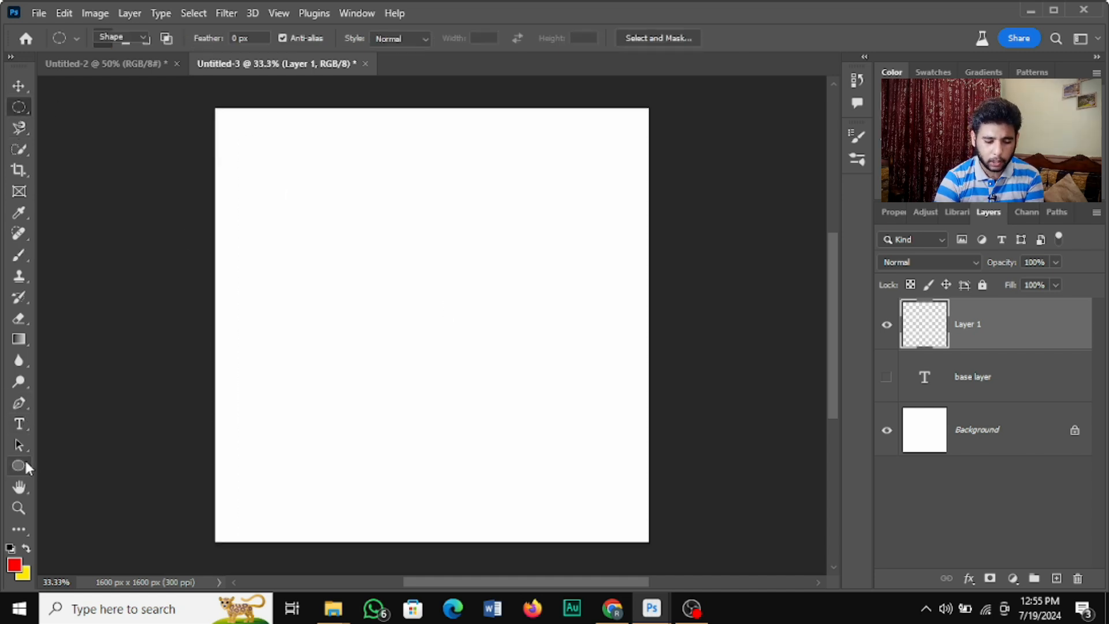
pyautogui.click(120, 453)
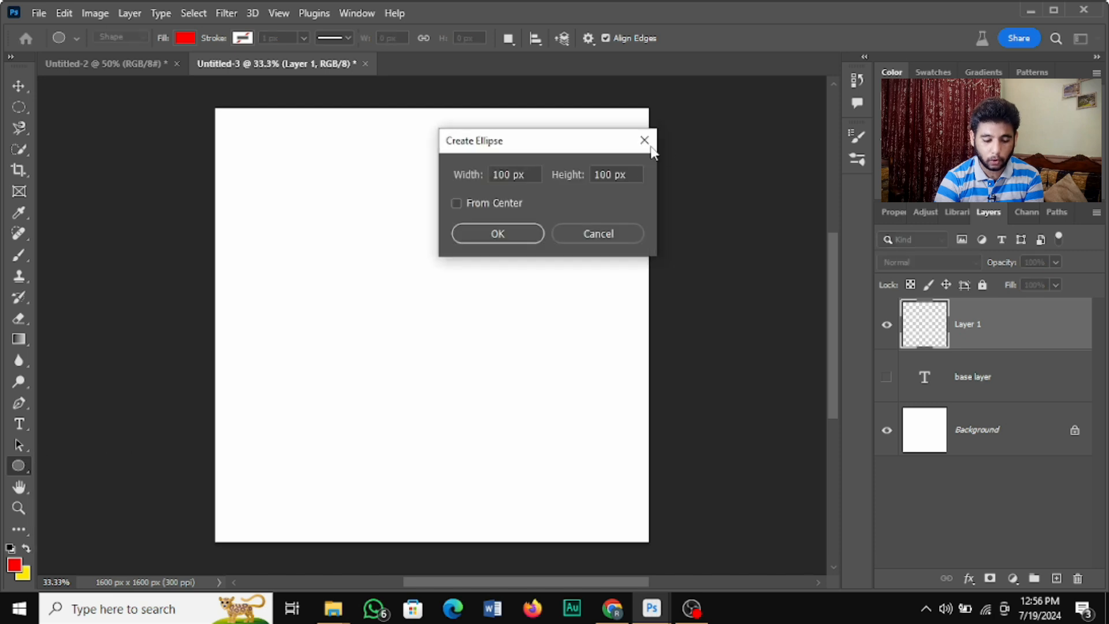
pyautogui.press('Escape')
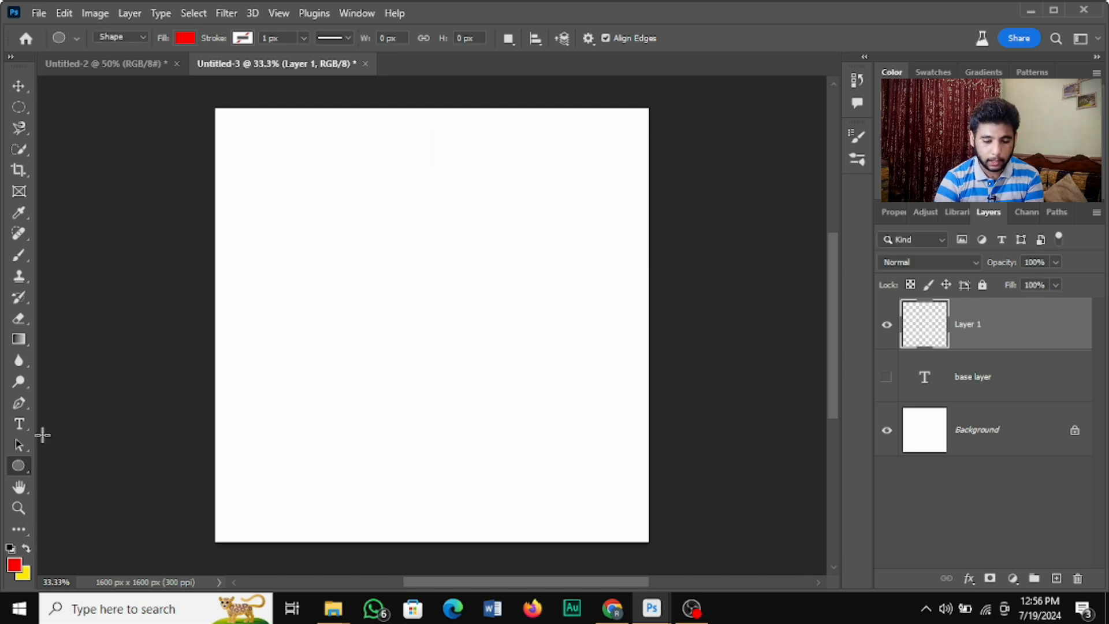
# Step: Draw a 240 px square shape with the Rectangle tool near the canvas's upper-left corner and fill it with black
pyautogui.rightClick(25, 471)
pyautogui.click(92, 479)
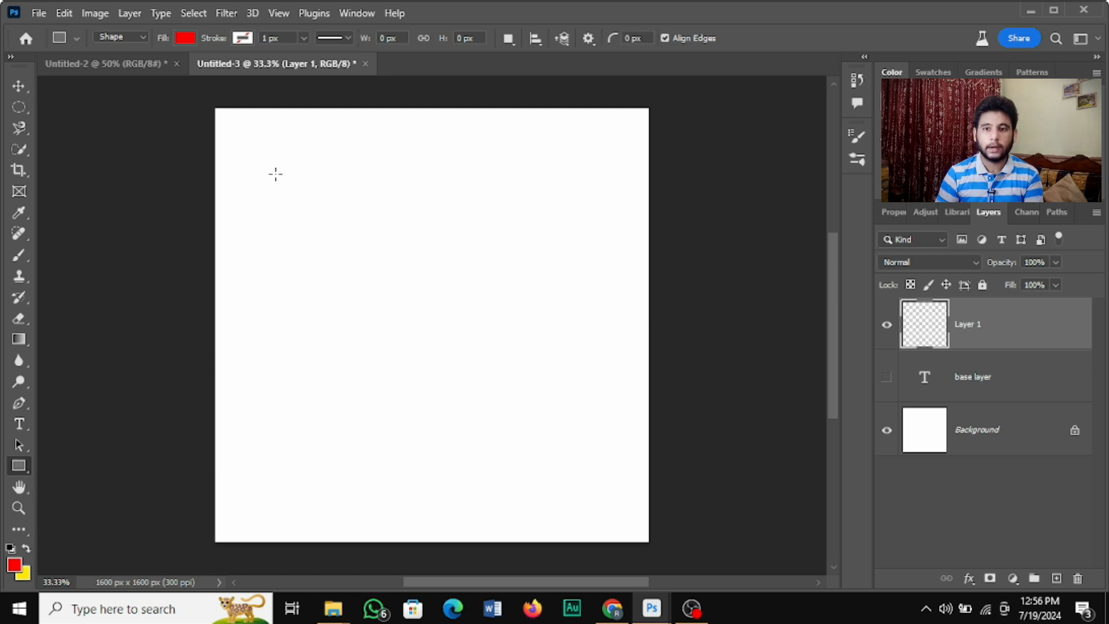
pyautogui.moveTo(254, 137); pyautogui.dragTo(349, 208)
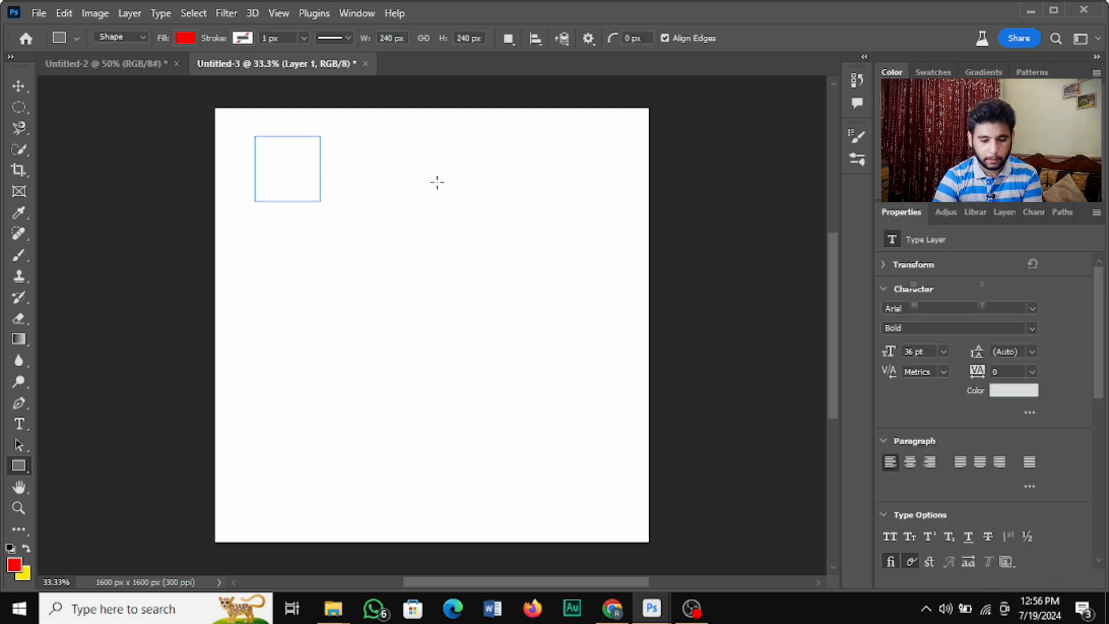
pyautogui.click(188, 37)
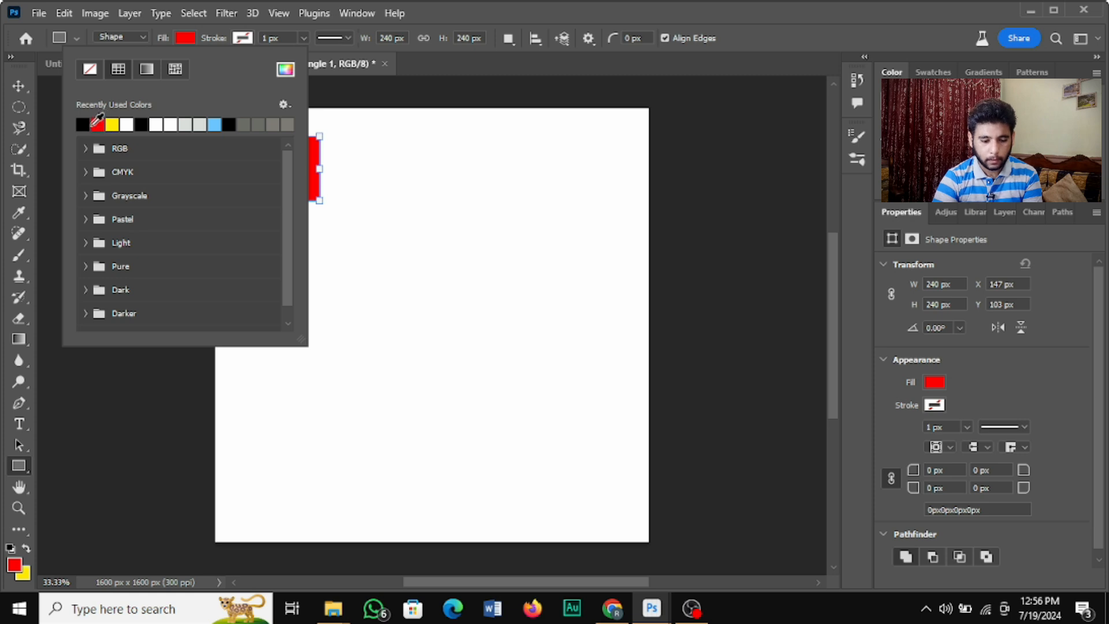
# Step: Move the black square closer to the canvas's upper-left corner, at X 45 px and Y 46 px
pyautogui.click(18, 85)
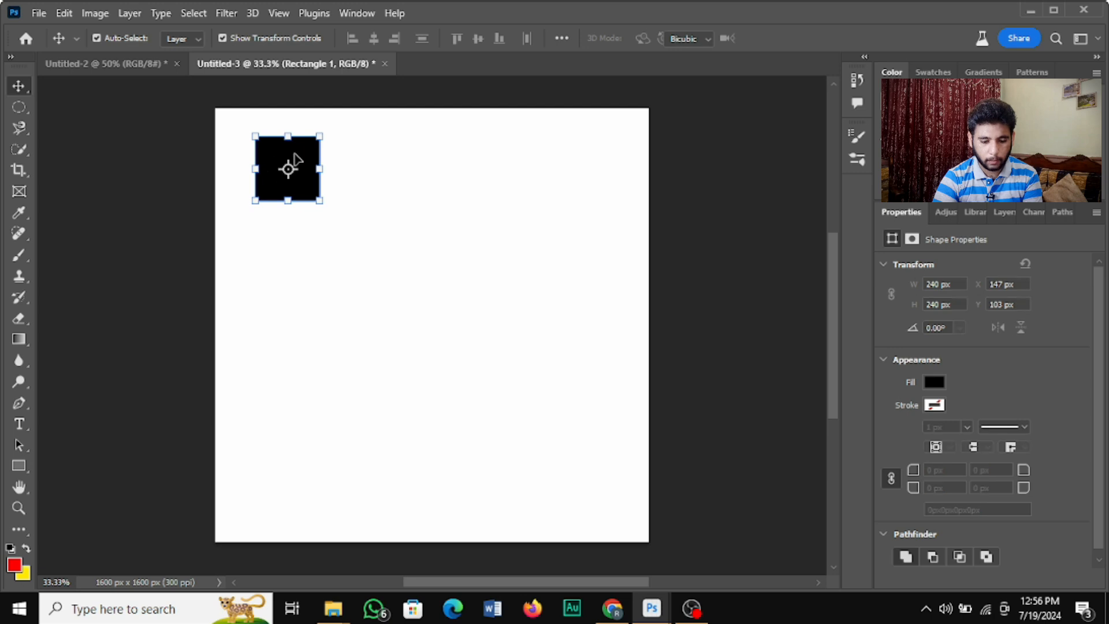
pyautogui.hotkey('ctrl', 't')
pyautogui.moveTo(289, 166); pyautogui.dragTo(300, 129)
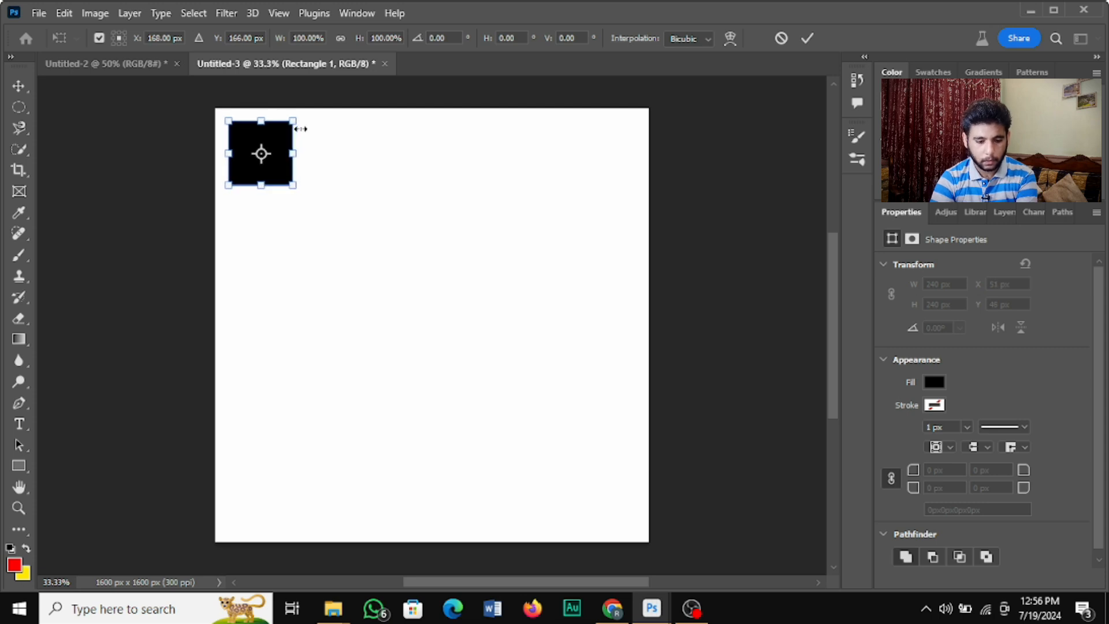
pyautogui.press('Left')
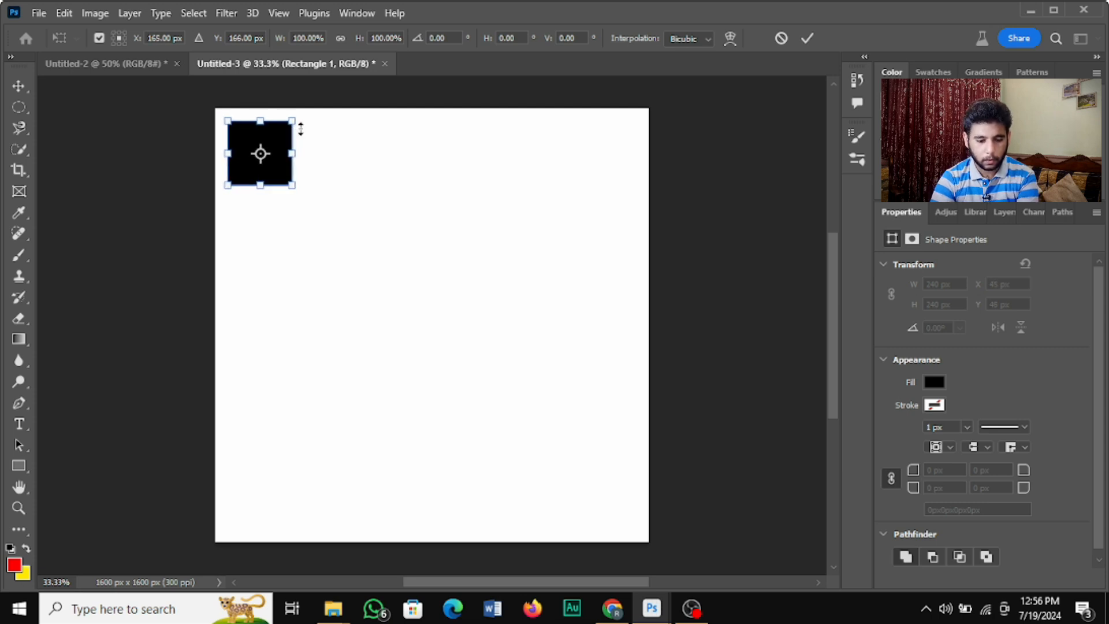
pyautogui.click(806, 38)
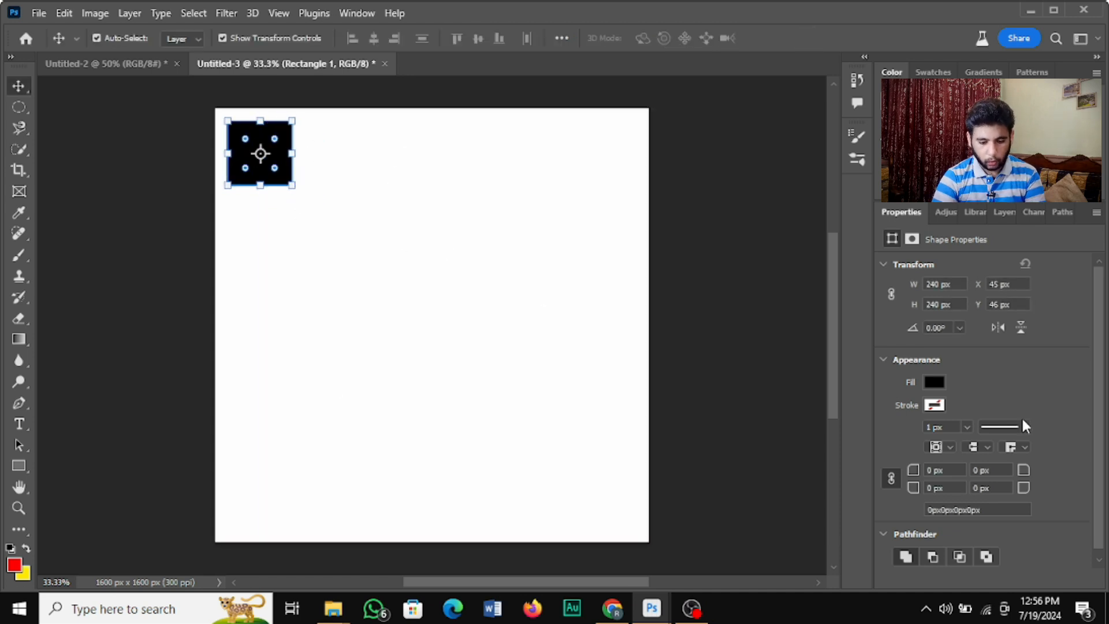
# Step: Duplicate the black square and place the copy to its right in the same row, about 38 px apart
pyautogui.click(1015, 214)
pyautogui.press('ctrl')
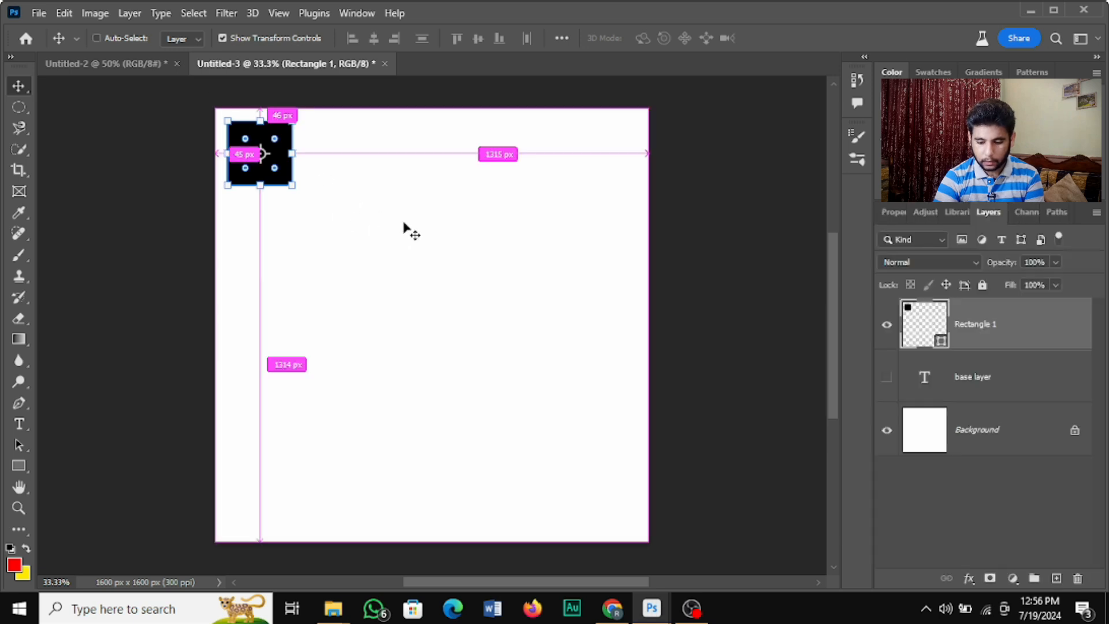
pyautogui.click(388, 149)
pyautogui.click(286, 148)
pyautogui.press('ctrl')
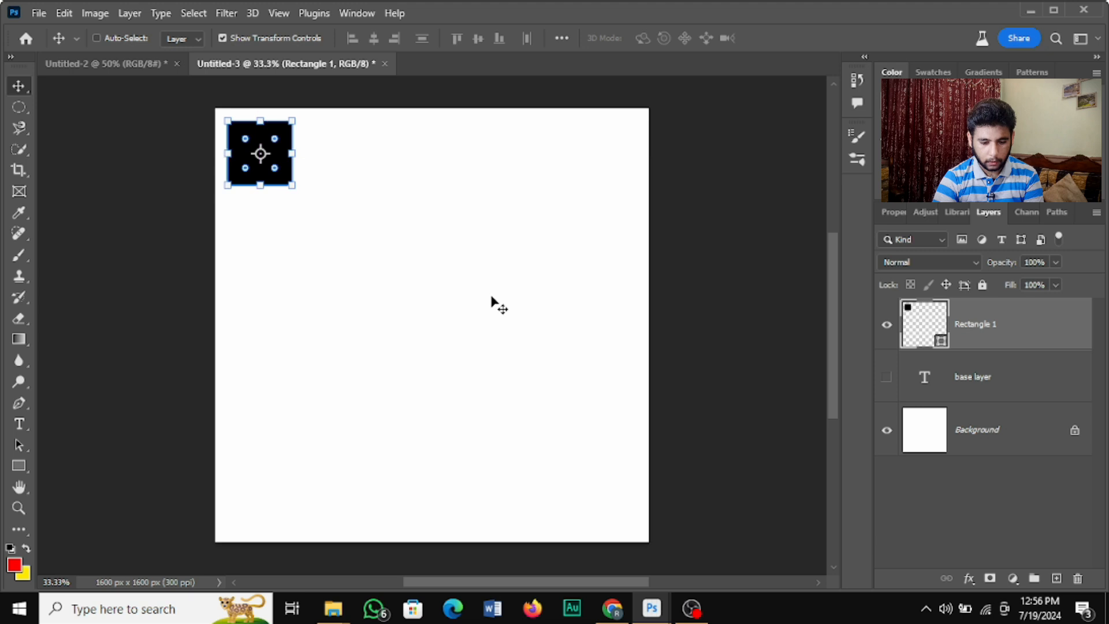
pyautogui.hotkey('ctrl', 'v')
pyautogui.moveTo(447, 324); pyautogui.dragTo(353, 153)
pyautogui.press('ctrl')
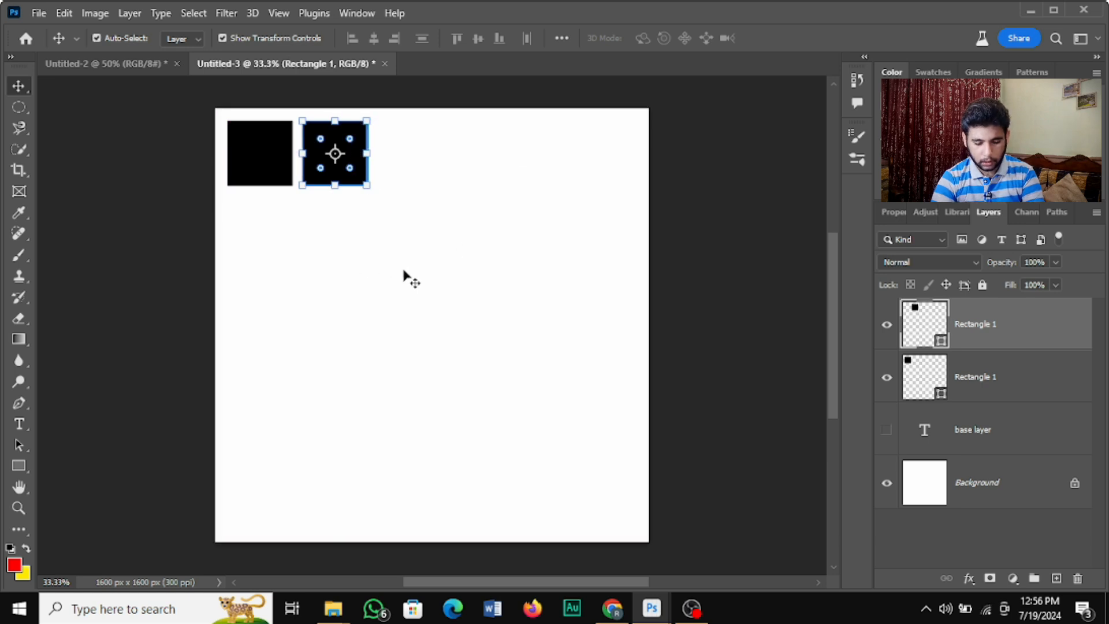
# Step: Copy and paste both squares together and place the new pair to continue the top row with about 38 px spacing
pyautogui.click(273, 172)
pyautogui.press('ctrl')
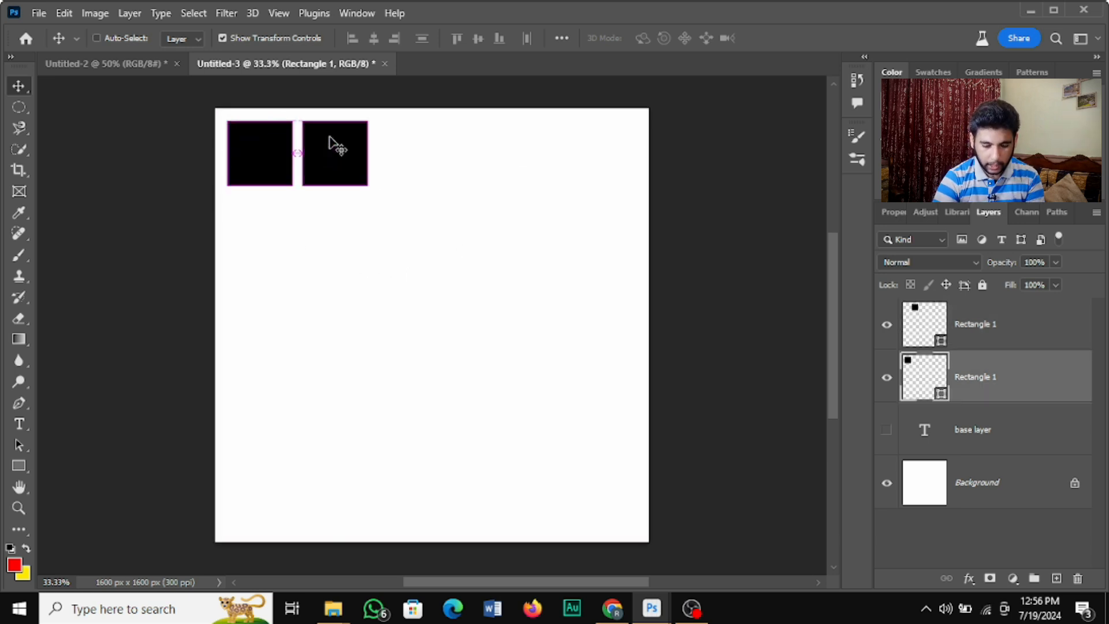
pyautogui.keyDown('ctrl'); pyautogui.click(1030, 346); pyautogui.keyUp('ctrl')
pyautogui.hotkey('ctrl', 'v')
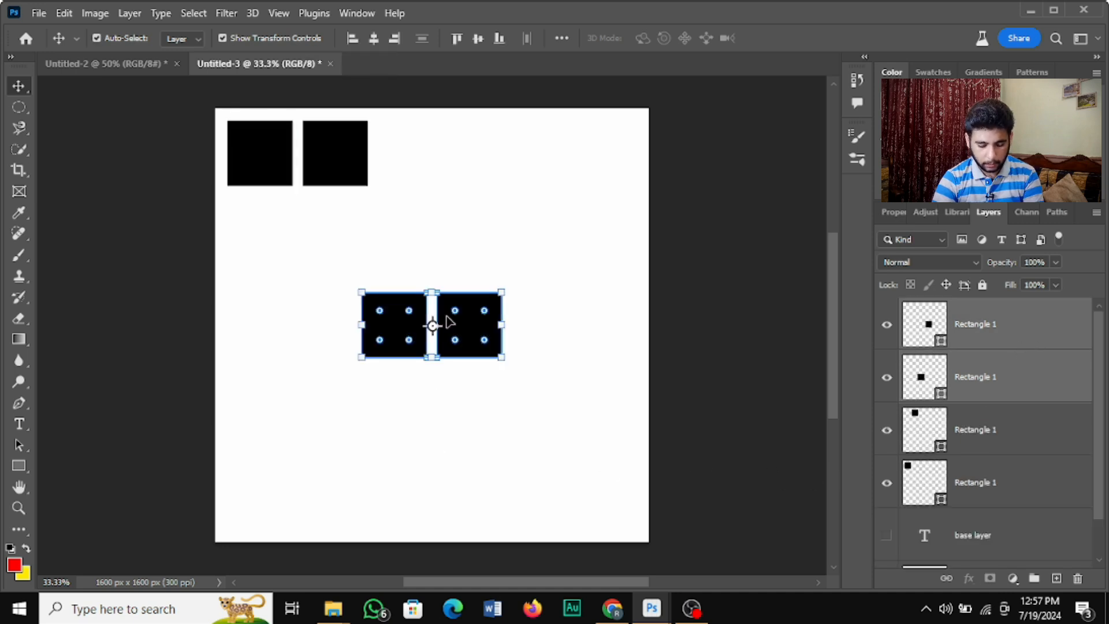
pyautogui.moveTo(456, 331); pyautogui.dragTo(465, 158)
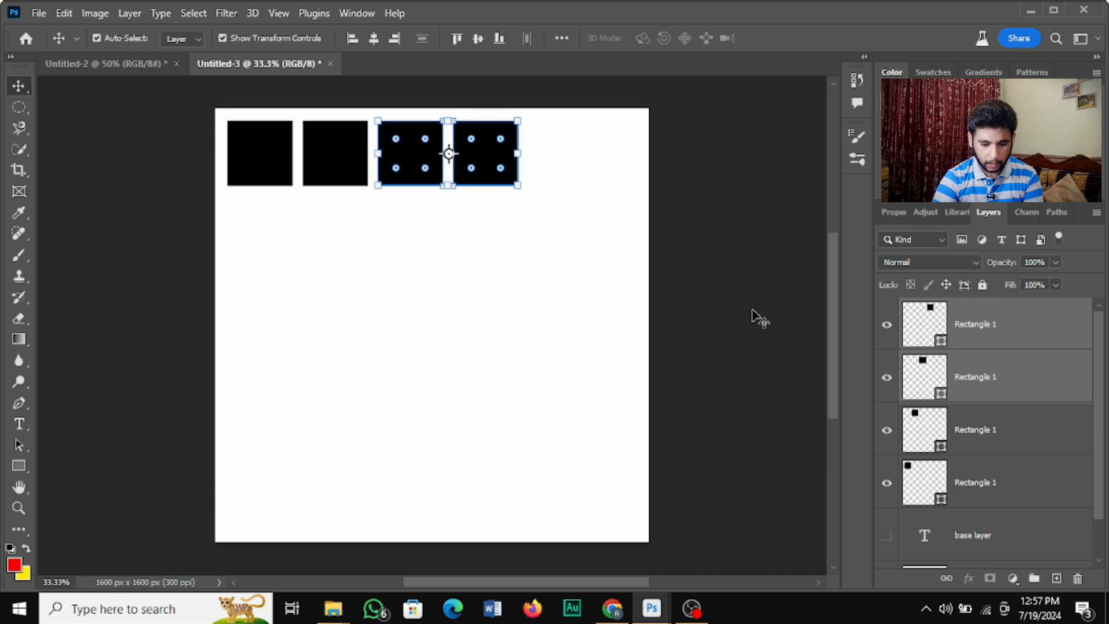
pyautogui.click(499, 328)
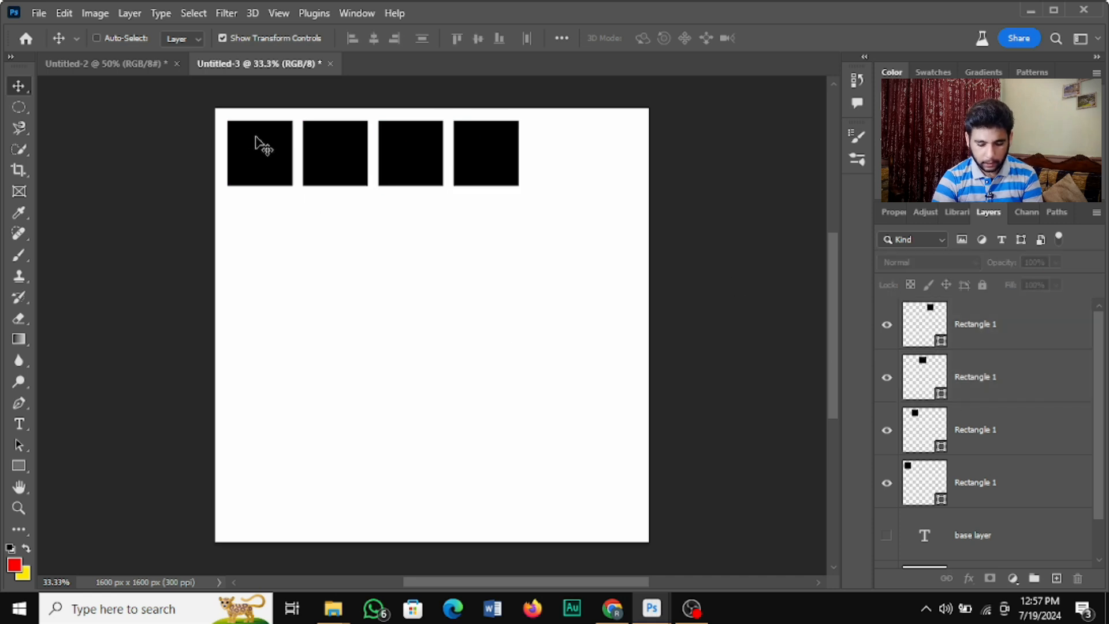
# Step: Select all four squares and duplicate them as a second row directly below the first, with about a 38 px gap
pyautogui.keyDown('ctrl'); pyautogui.click(257, 156); pyautogui.keyUp('ctrl')
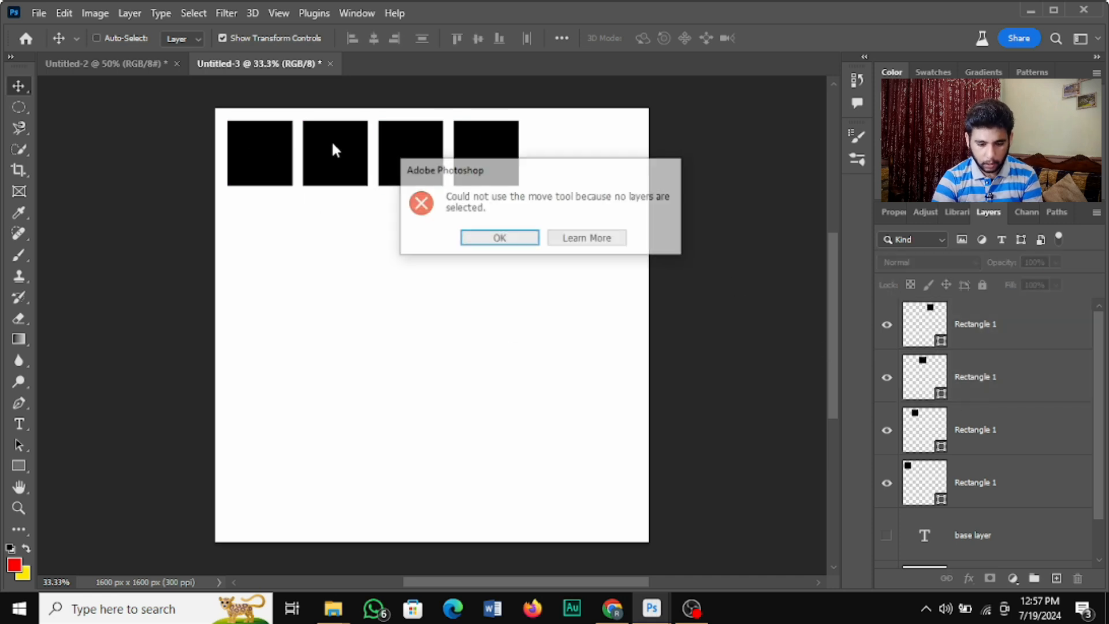
pyautogui.click(506, 239)
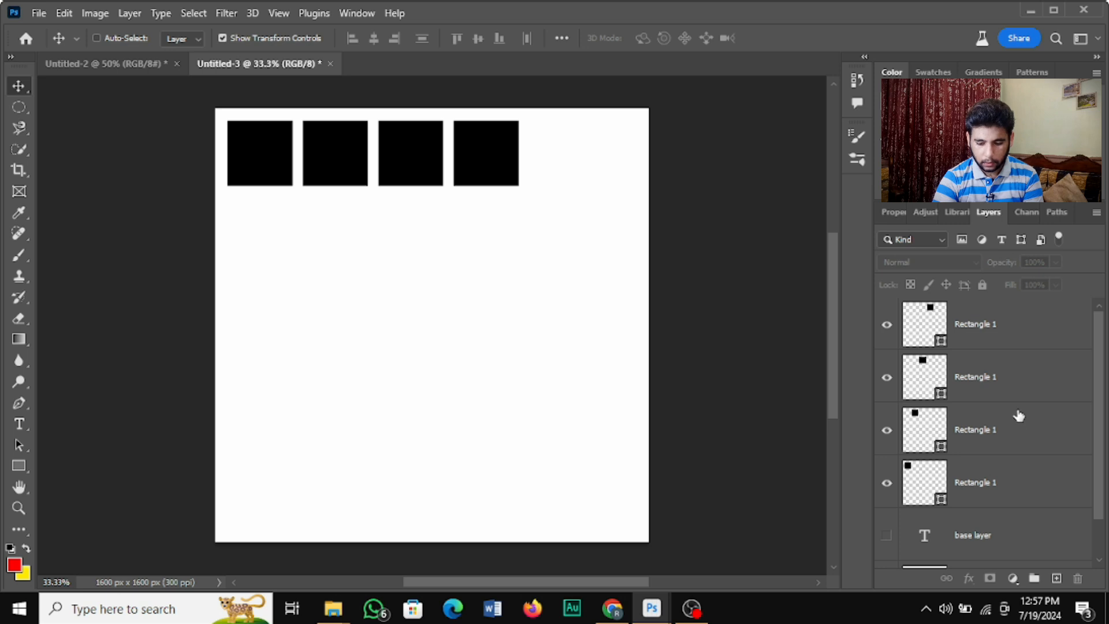
pyautogui.click(1017, 486)
pyautogui.keyDown('shift'); pyautogui.click(1053, 336); pyautogui.keyUp('shift')
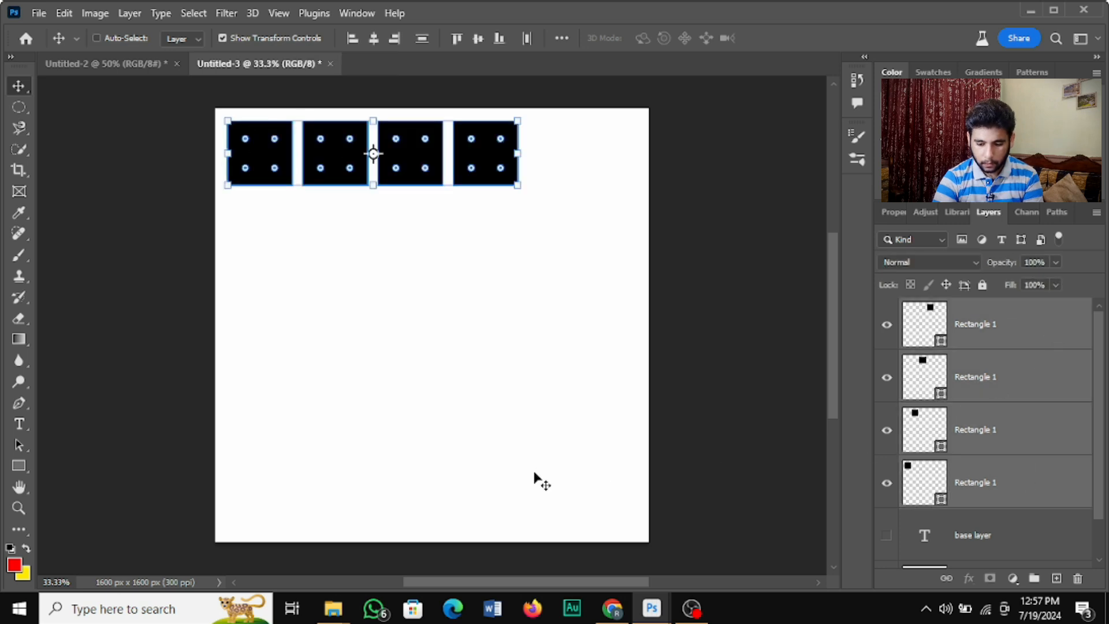
pyautogui.keyDown('alt'); pyautogui.moveTo(376, 154); pyautogui.dragTo(420, 239); pyautogui.keyUp('alt')
pyautogui.click(629, 248)
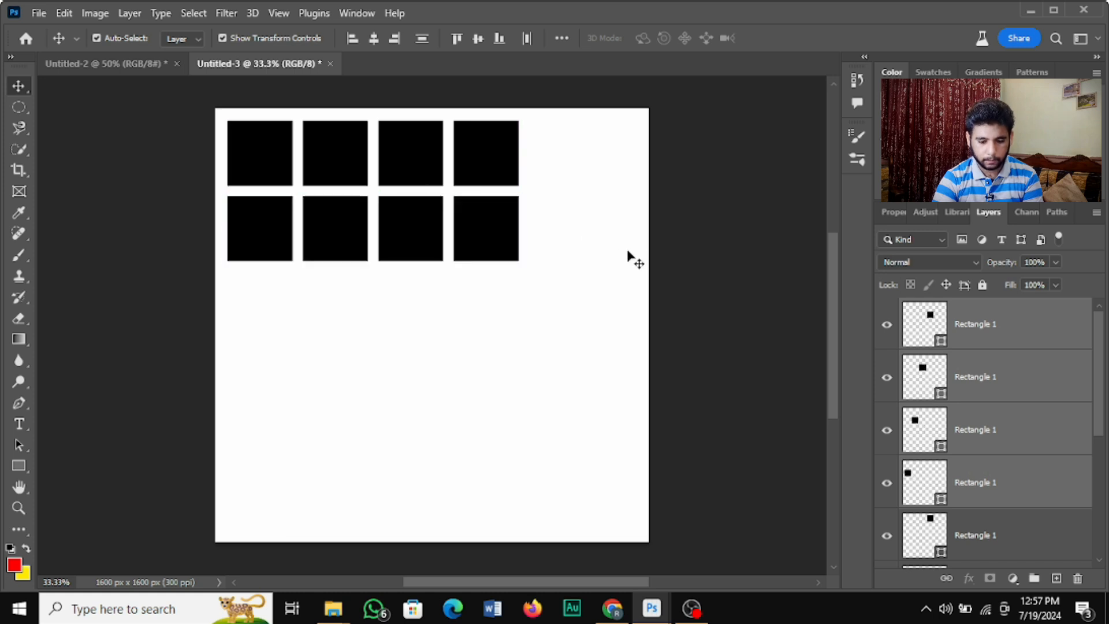
# Step: Copy the two squares of the fourth column and place the pasted pair as a fifth column with matching spacing
pyautogui.click(490, 247)
pyautogui.press('ctrl')
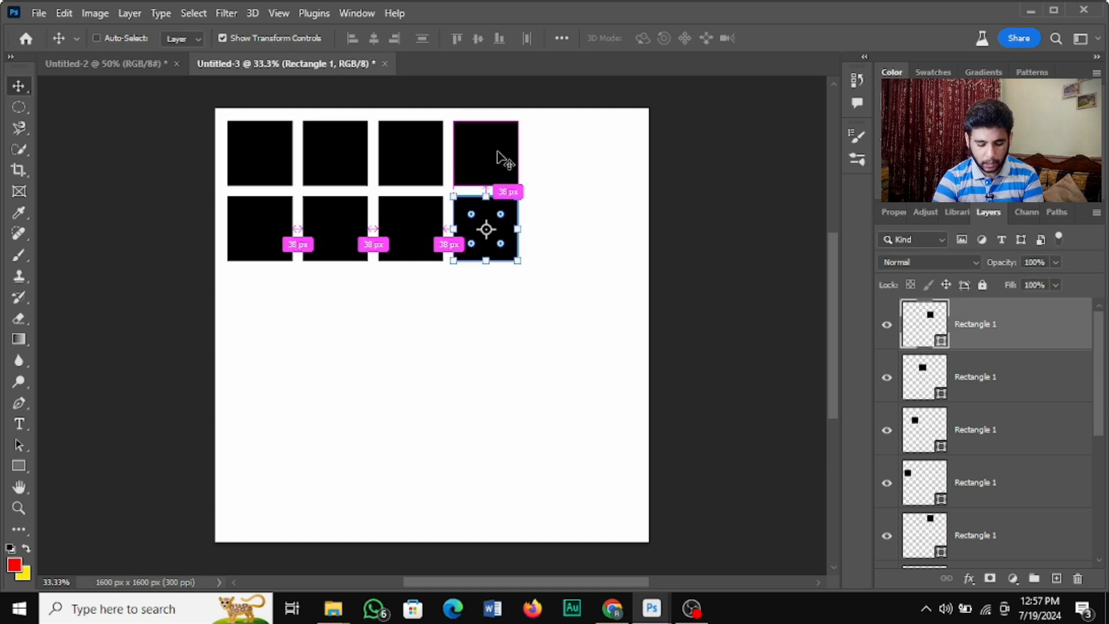
pyautogui.keyDown('ctrl'); pyautogui.click(1014, 390); pyautogui.keyUp('ctrl')
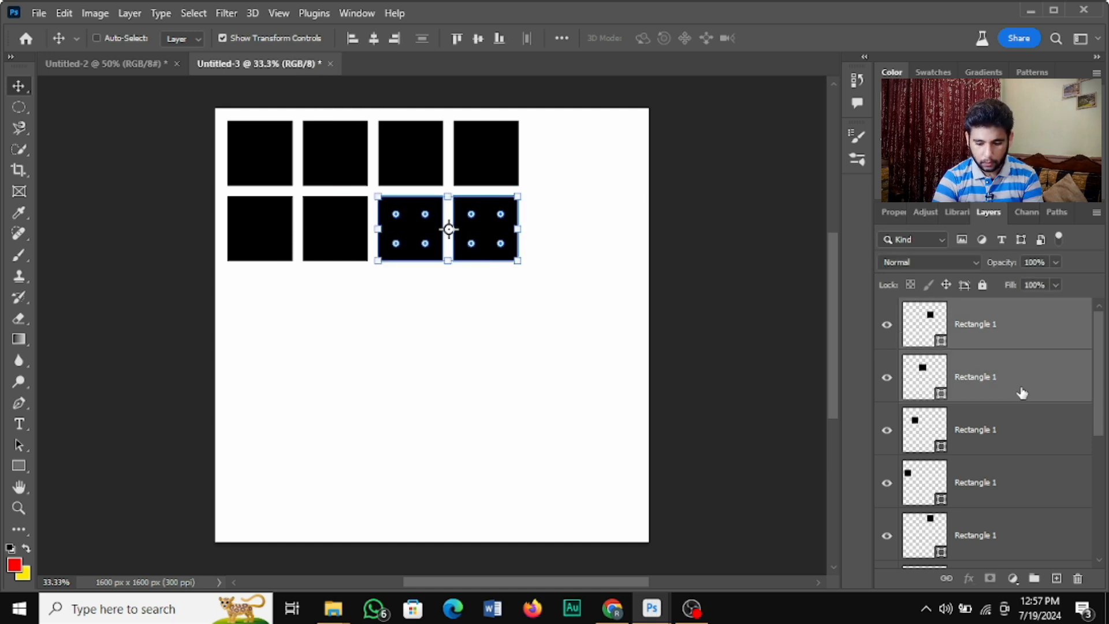
pyautogui.keyDown('ctrl'); pyautogui.click(1013, 389); pyautogui.keyUp('ctrl')
pyautogui.keyDown('ctrl'); pyautogui.click(1002, 489); pyautogui.keyUp('ctrl')
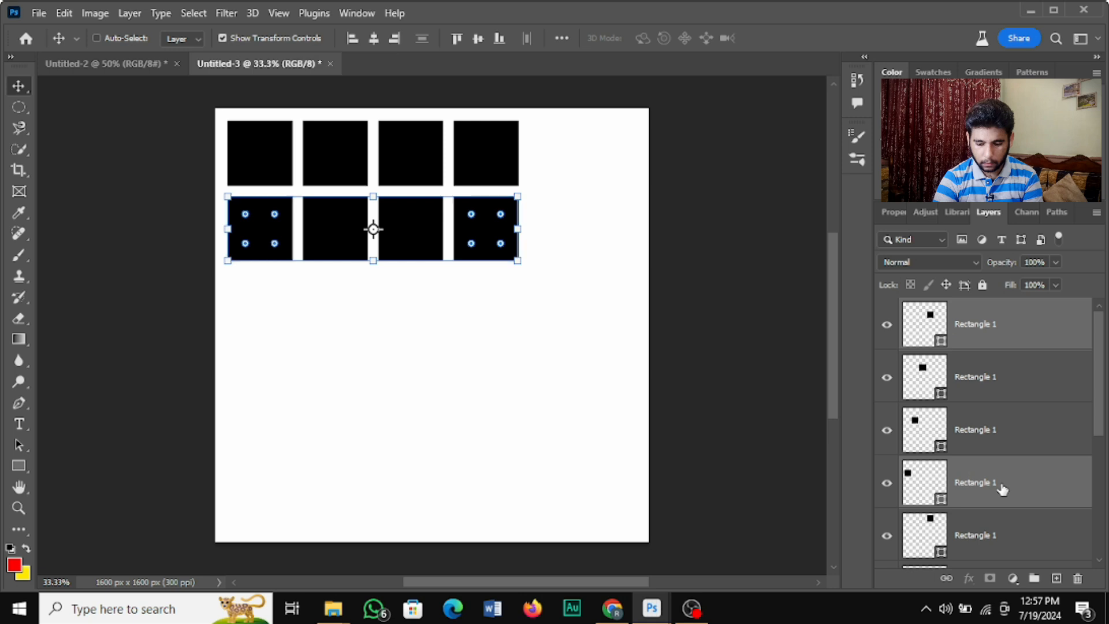
pyautogui.keyDown('ctrl'); pyautogui.click(1002, 488); pyautogui.keyUp('ctrl')
pyautogui.keyDown('ctrl'); pyautogui.click(1002, 540); pyautogui.keyUp('ctrl')
pyautogui.hotkey('ctrl', 'c')
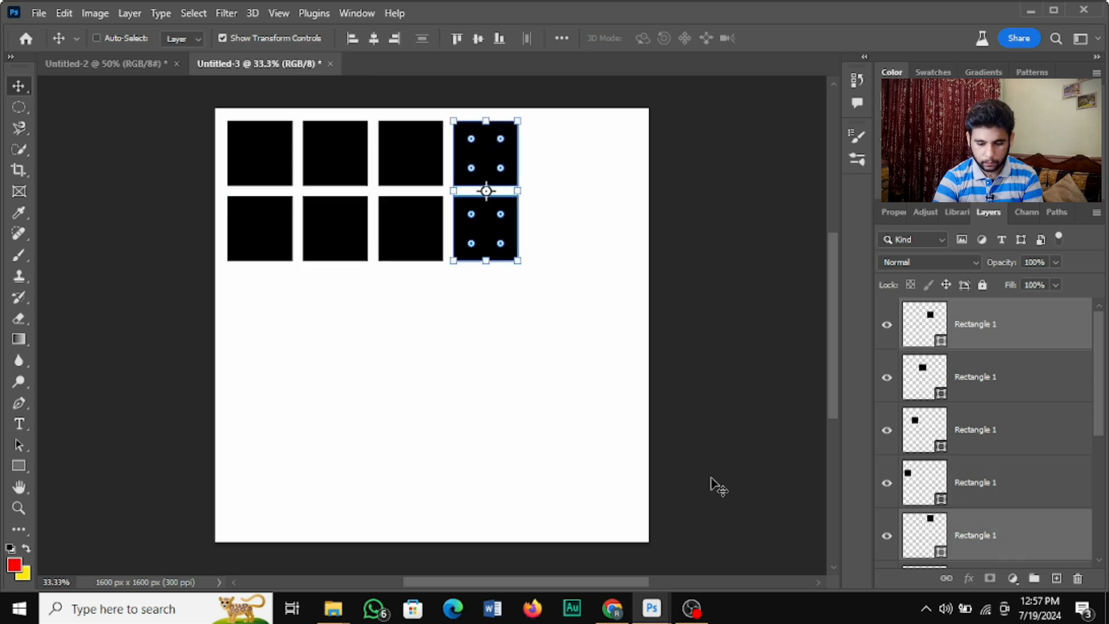
pyautogui.hotkey('ctrl', 'v')
pyautogui.moveTo(440, 360); pyautogui.dragTo(570, 229)
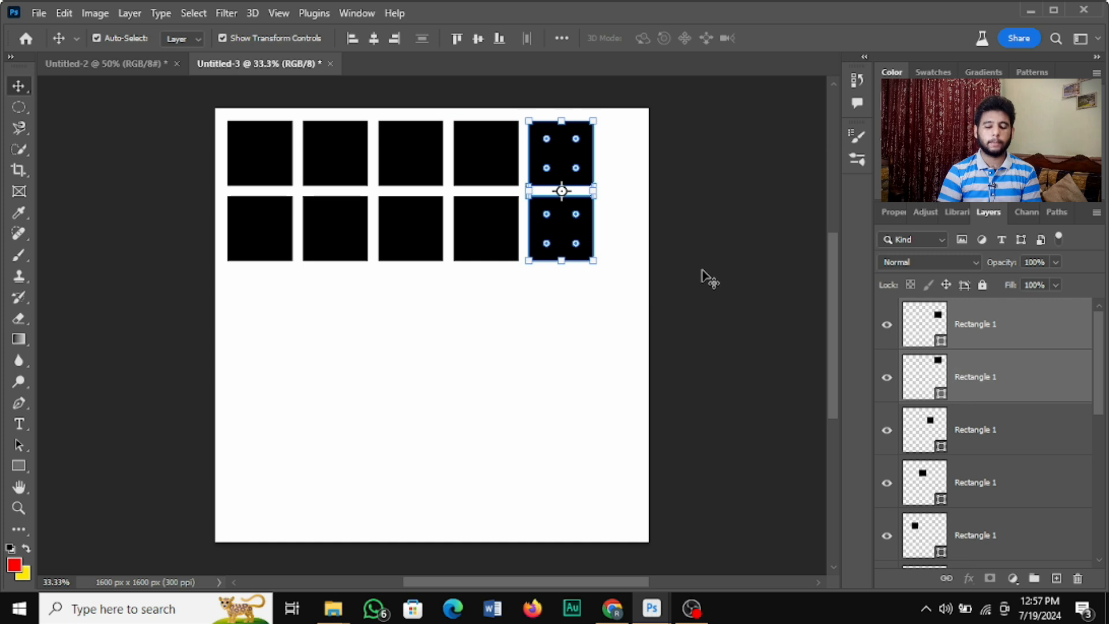
pyautogui.click(550, 383)
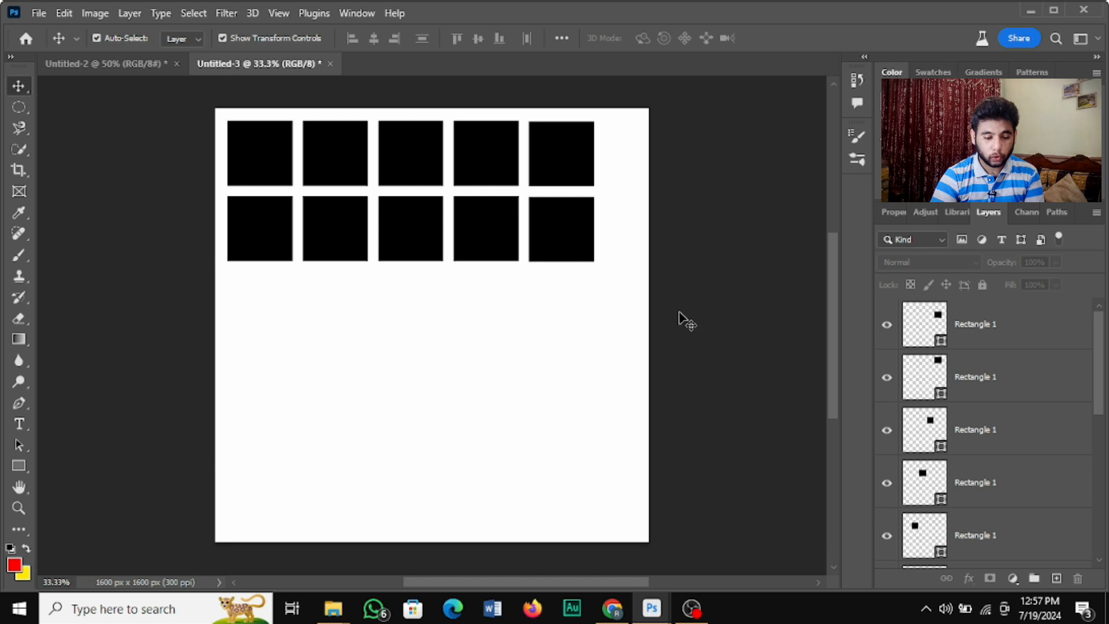
# Step: Select all ten square layers and merge them into one shape layer, leaving the merged layer selected
pyautogui.click(1030, 341)
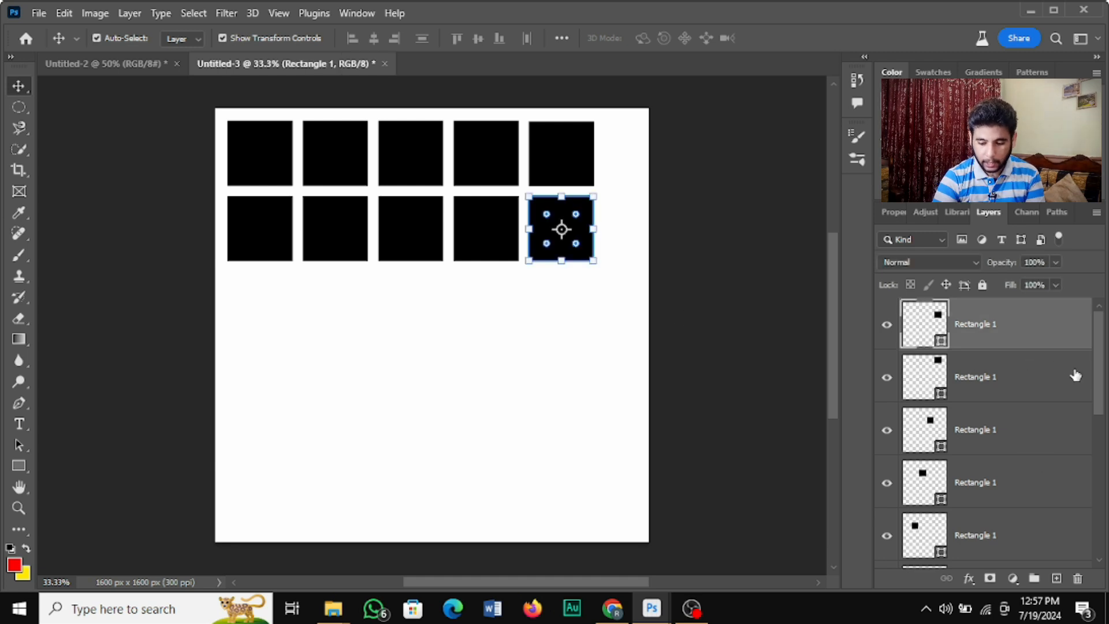
pyautogui.moveTo(1102, 376); pyautogui.dragTo(1013, 498)
pyautogui.keyDown('shift'); pyautogui.click(973, 491); pyautogui.keyUp('shift')
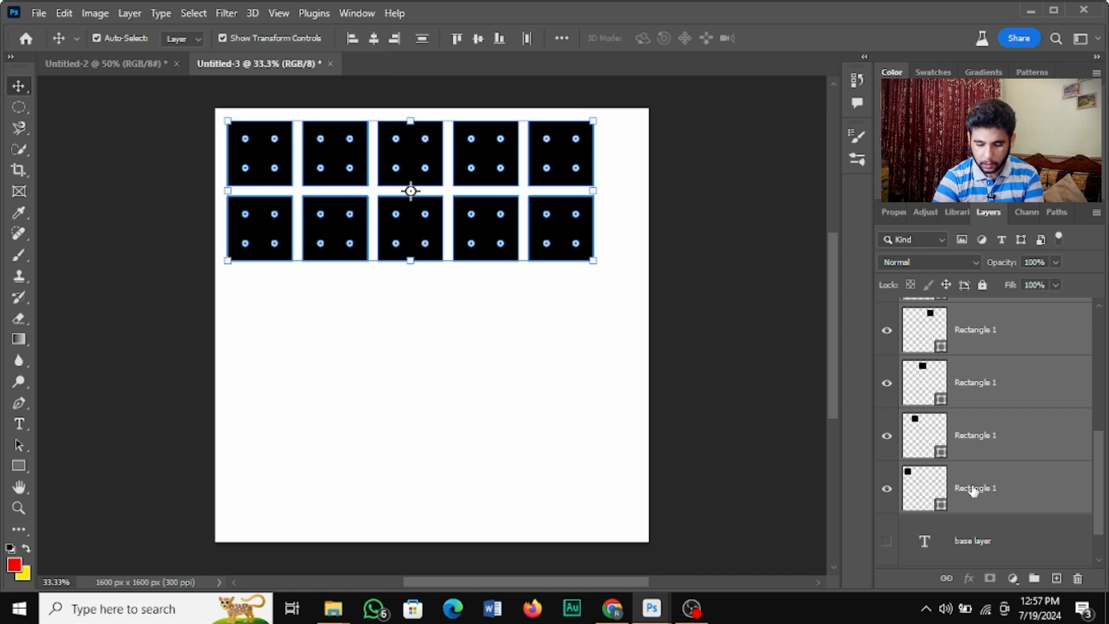
pyautogui.hotkey('ctrl', 'e')
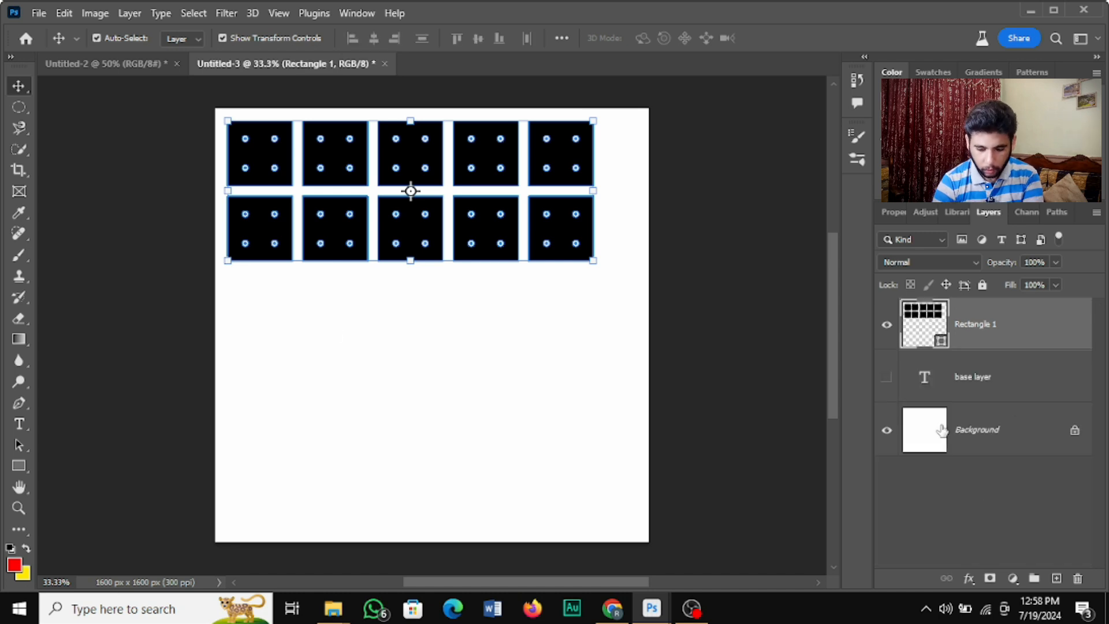
pyautogui.click(618, 426)
pyautogui.click(576, 243)
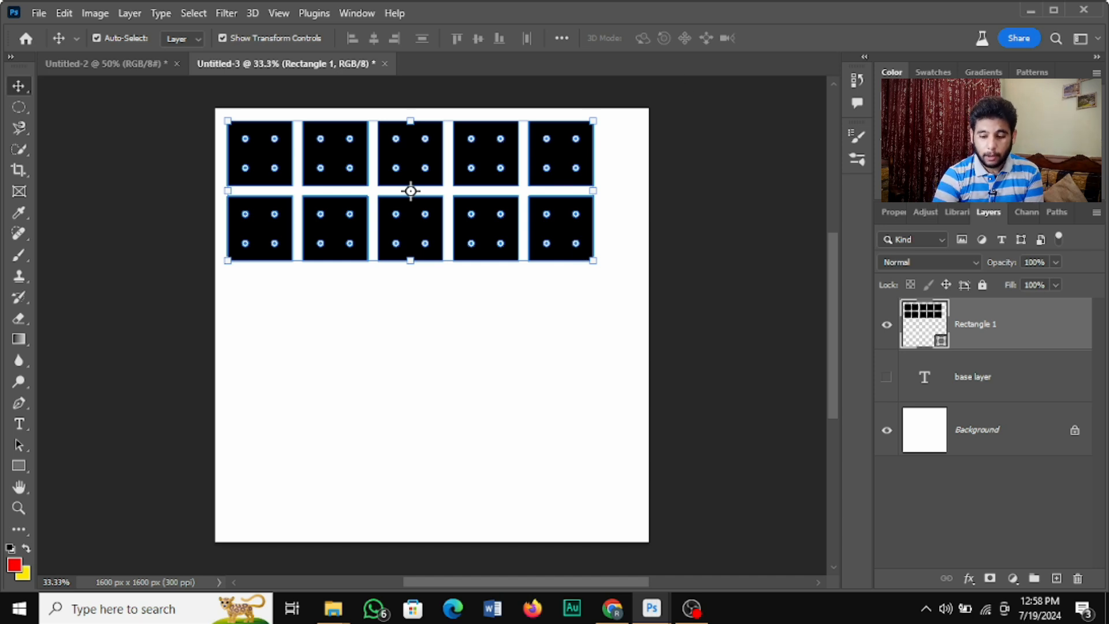
pyautogui.click(357, 14)
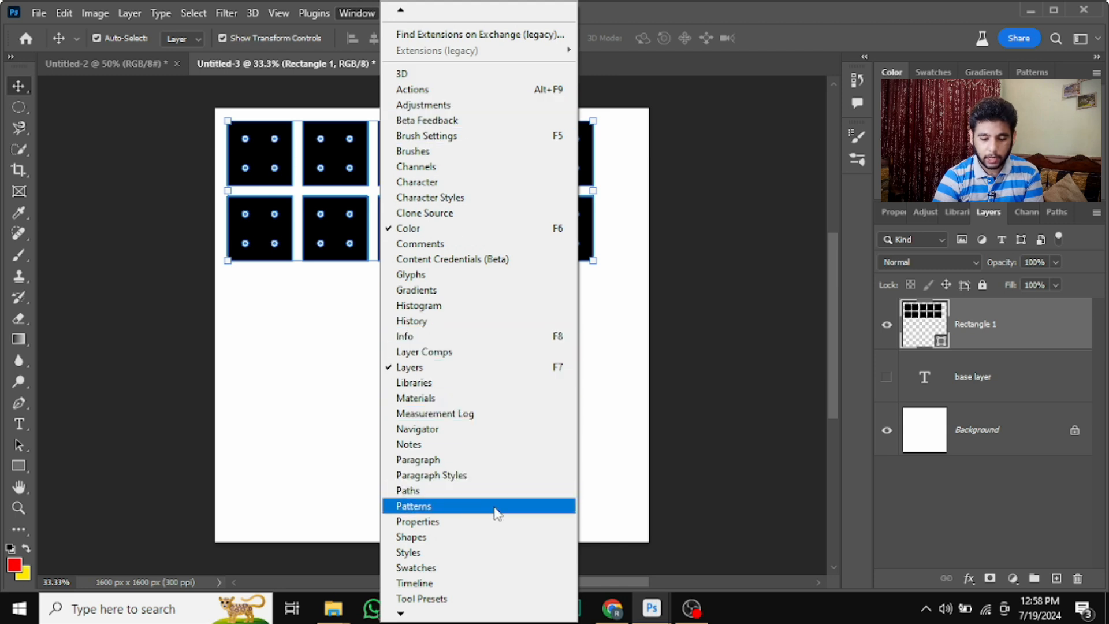
pyautogui.click(716, 419)
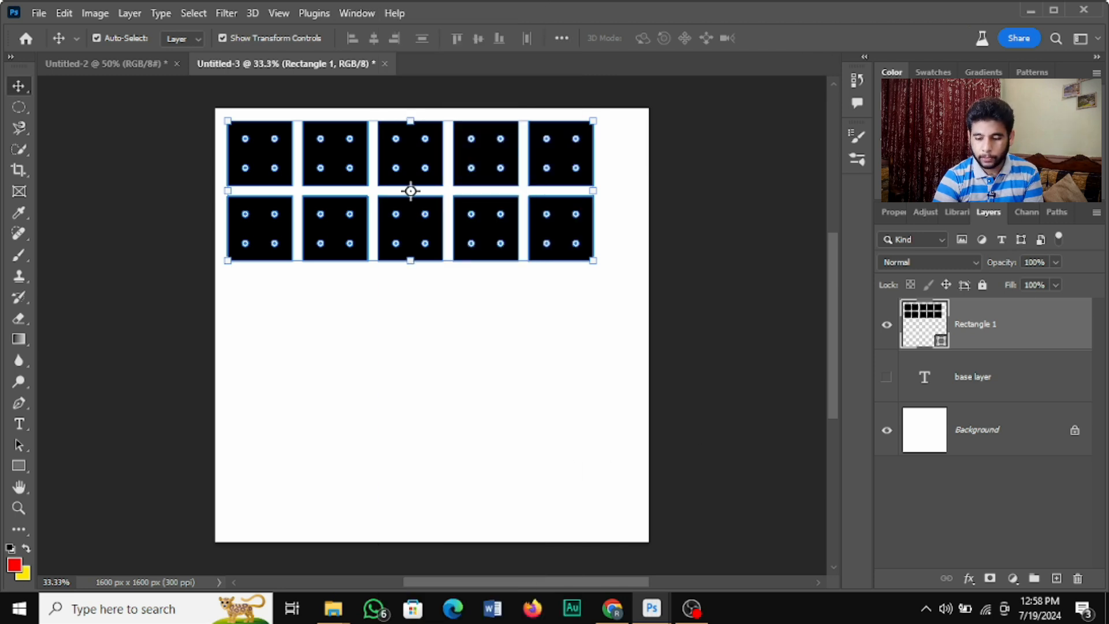
pyautogui.click(1032, 73)
pyautogui.click(891, 72)
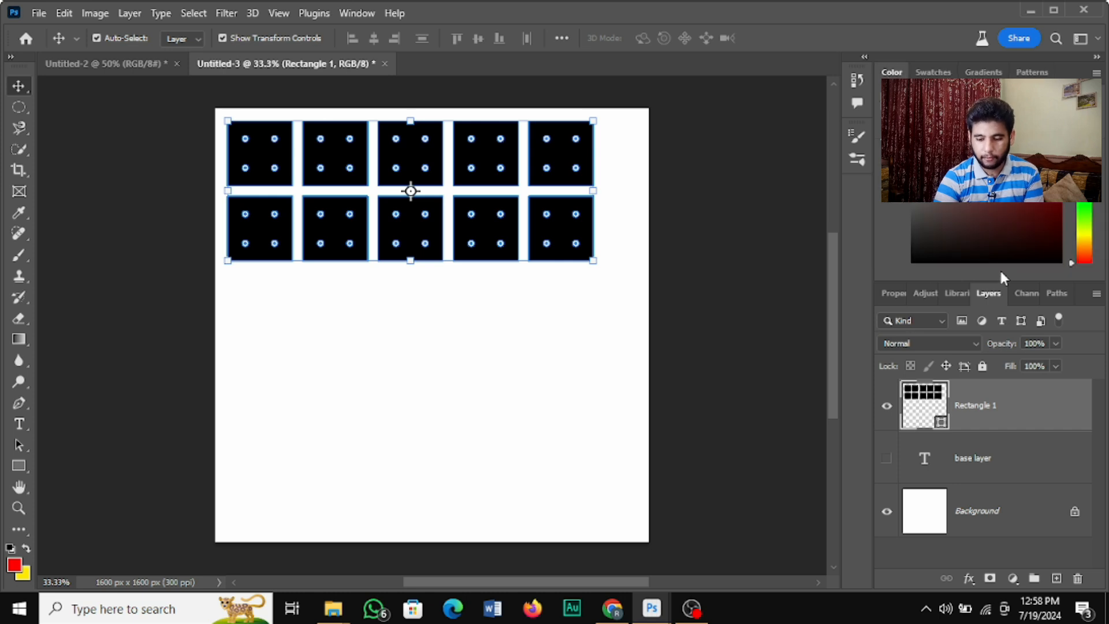
pyautogui.moveTo(1020, 282); pyautogui.dragTo(1020, 196)
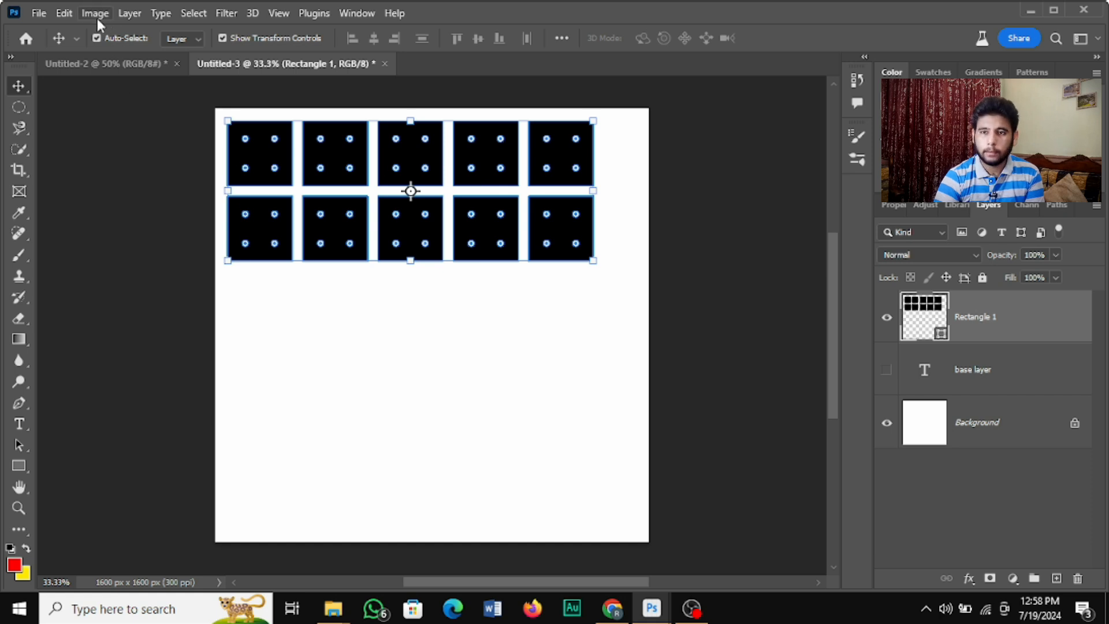
# Step: Define a pattern from the canvas artwork and name it MY SQUARE Patteren
pyautogui.click(64, 13)
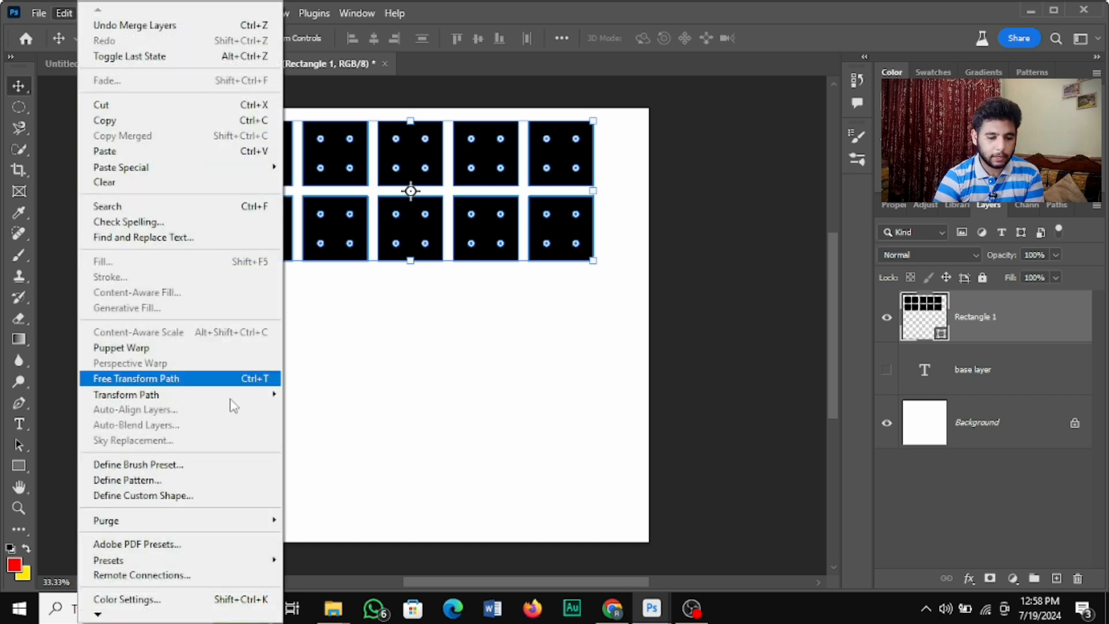
pyautogui.click(181, 480)
pyautogui.press('BackSpace')
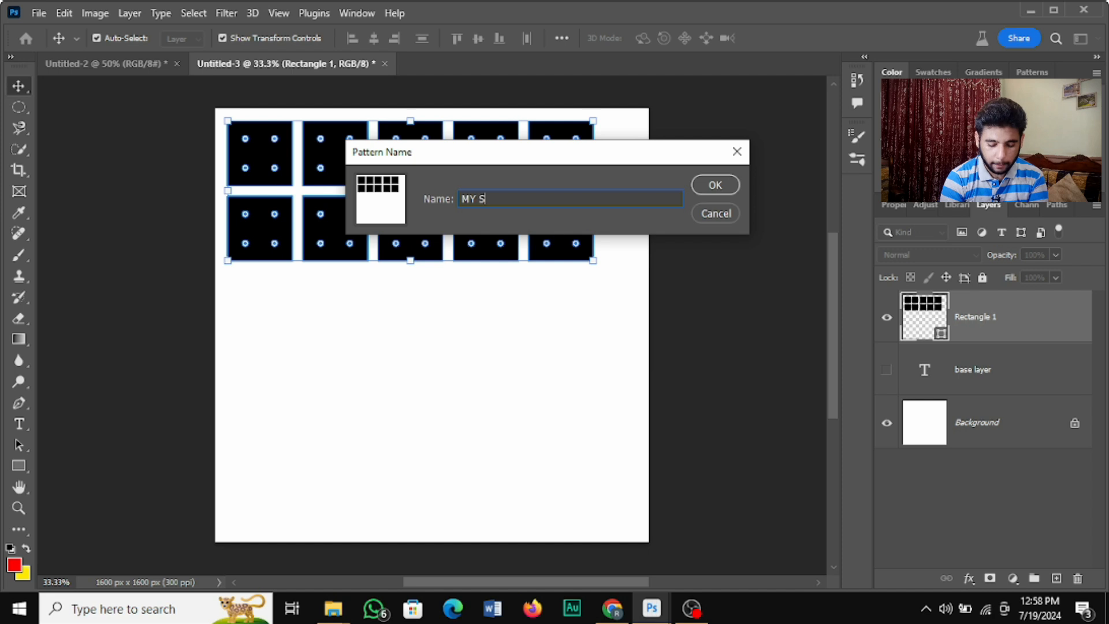
pyautogui.write('MY SQUARE Patteren')
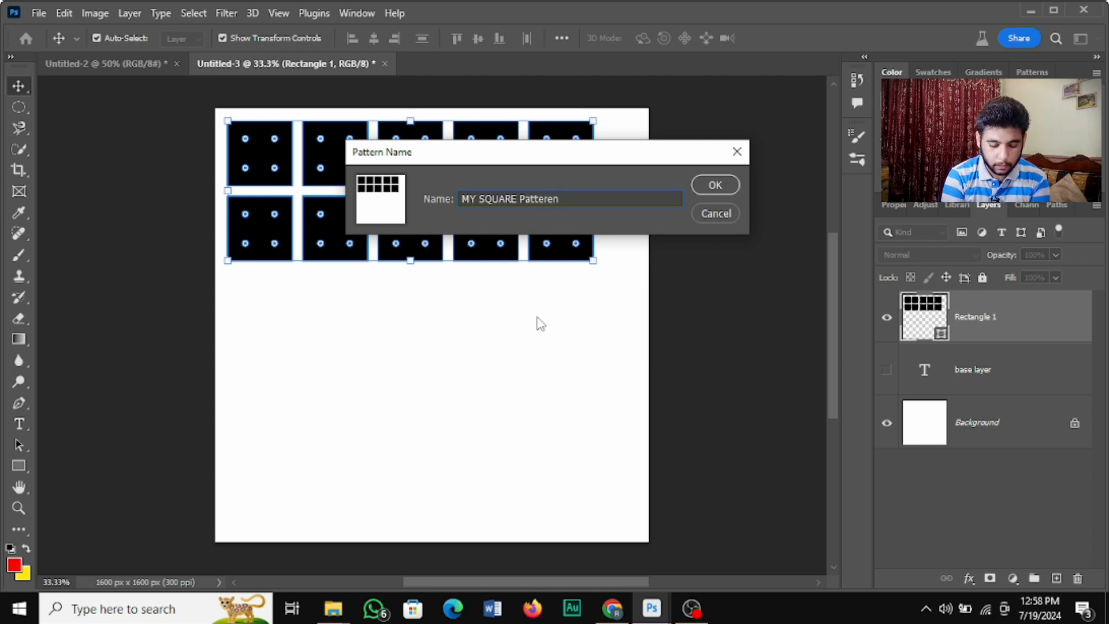
pyautogui.click(724, 192)
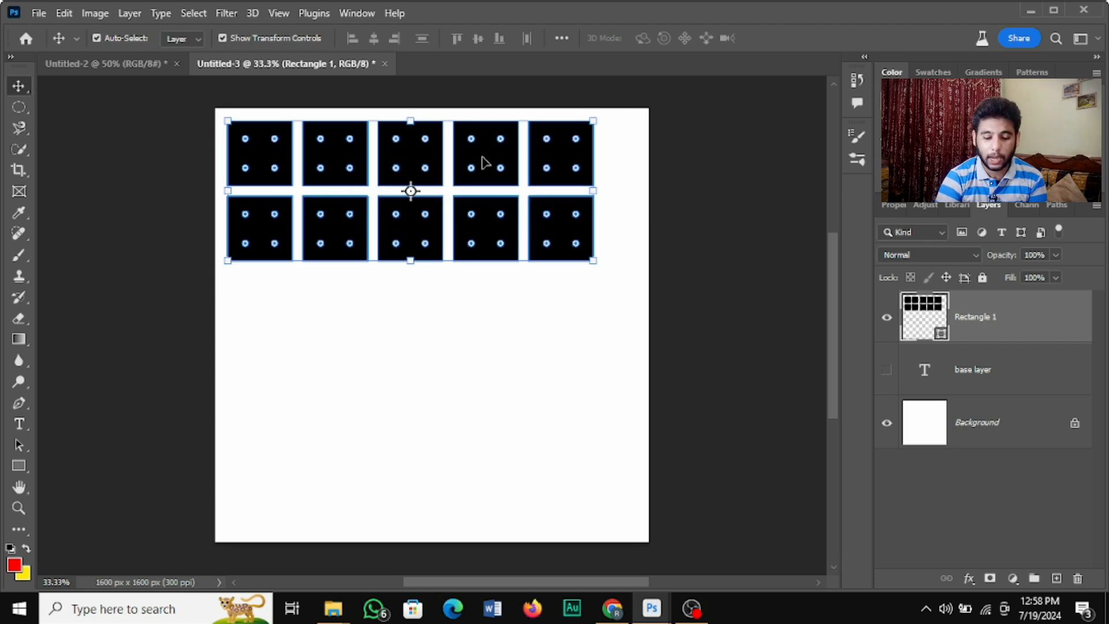
# Step: Delete the merged squares layer and apply the new squares pattern to the empty canvas as a pattern fill
pyautogui.press('Delete')
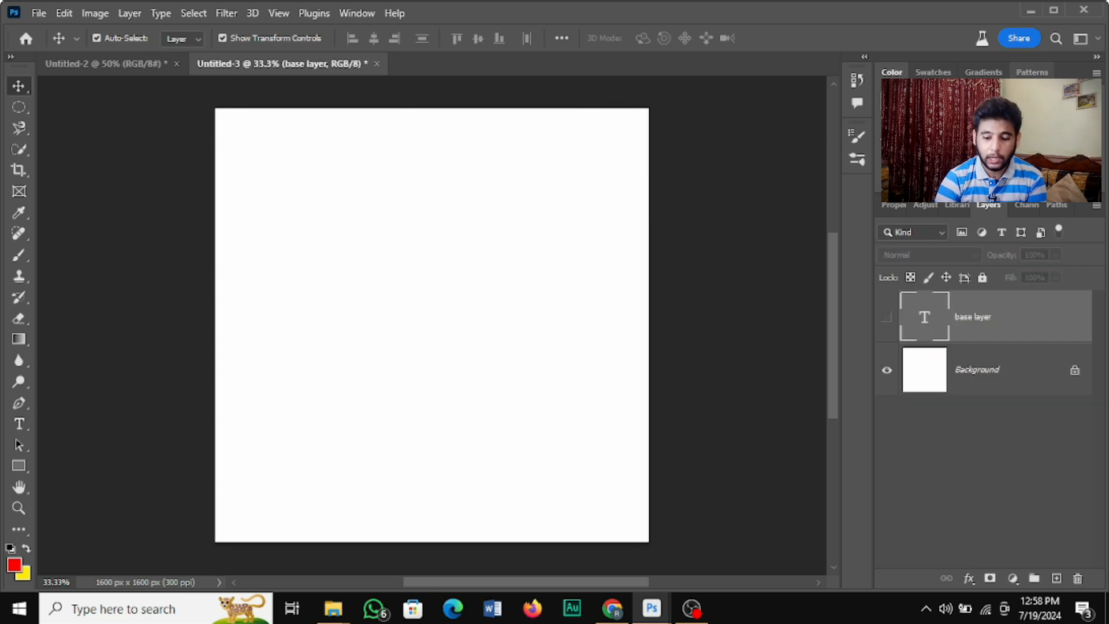
pyautogui.click(1046, 71)
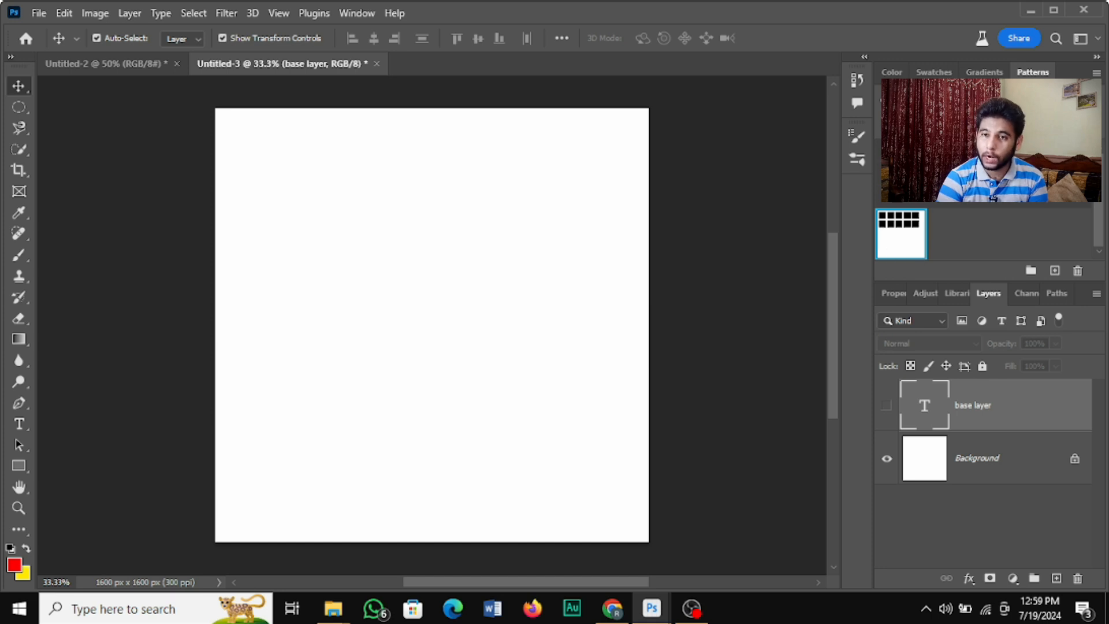
pyautogui.moveTo(901, 234); pyautogui.dragTo(901, 166)
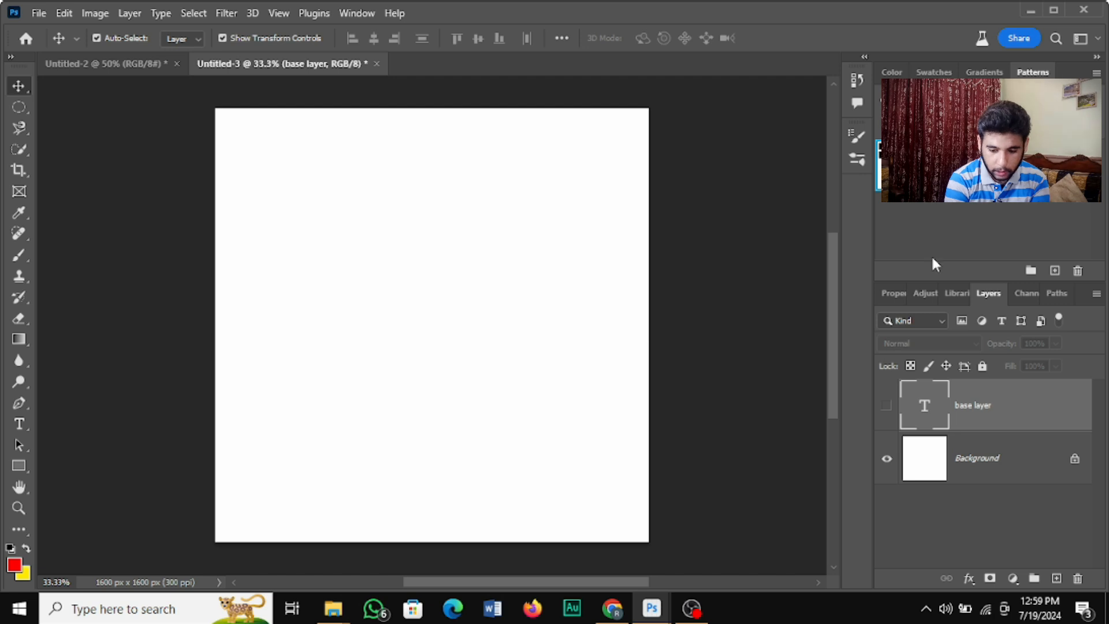
pyautogui.click(900, 166)
pyautogui.moveTo(900, 166); pyautogui.dragTo(400, 261)
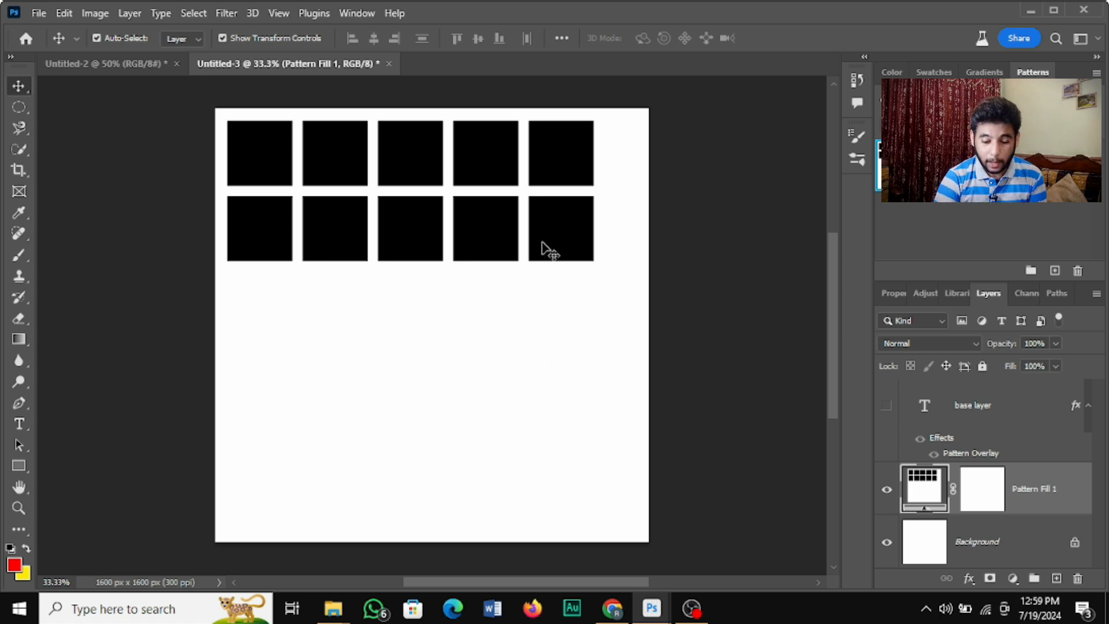
pyautogui.click(690, 447)
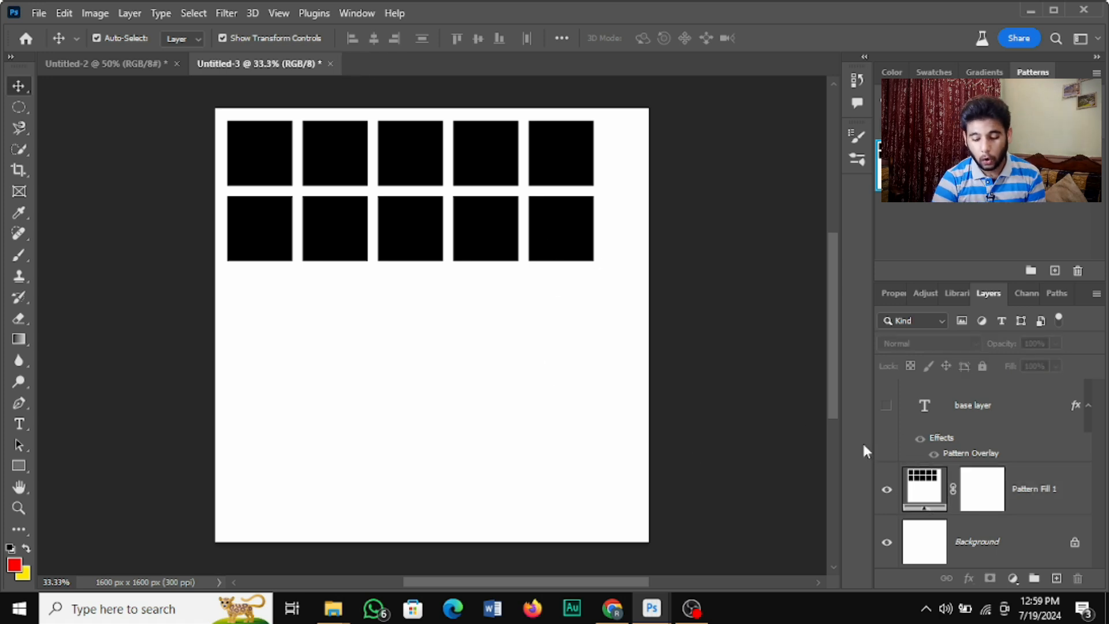
pyautogui.click(559, 403)
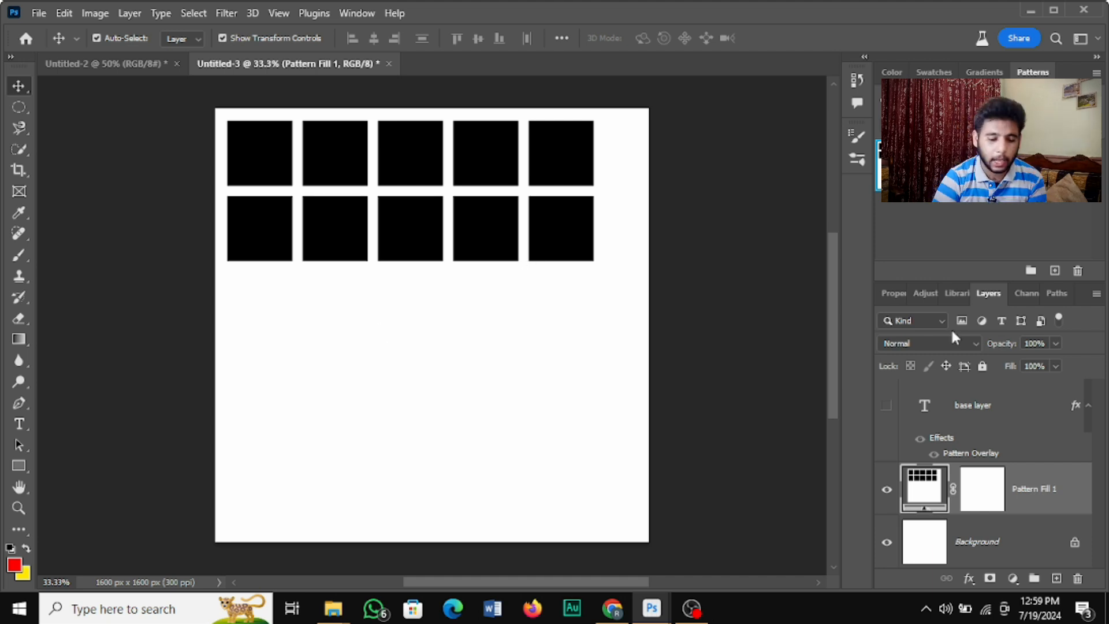
# Step: Undo the pattern fill, the pattern overlay and the deletion of the merged squares layer
pyautogui.hotkey('ctrl', 'z')
pyautogui.hotkey('ctrl', 'z')
pyautogui.hotkey('ctrl', 'z')
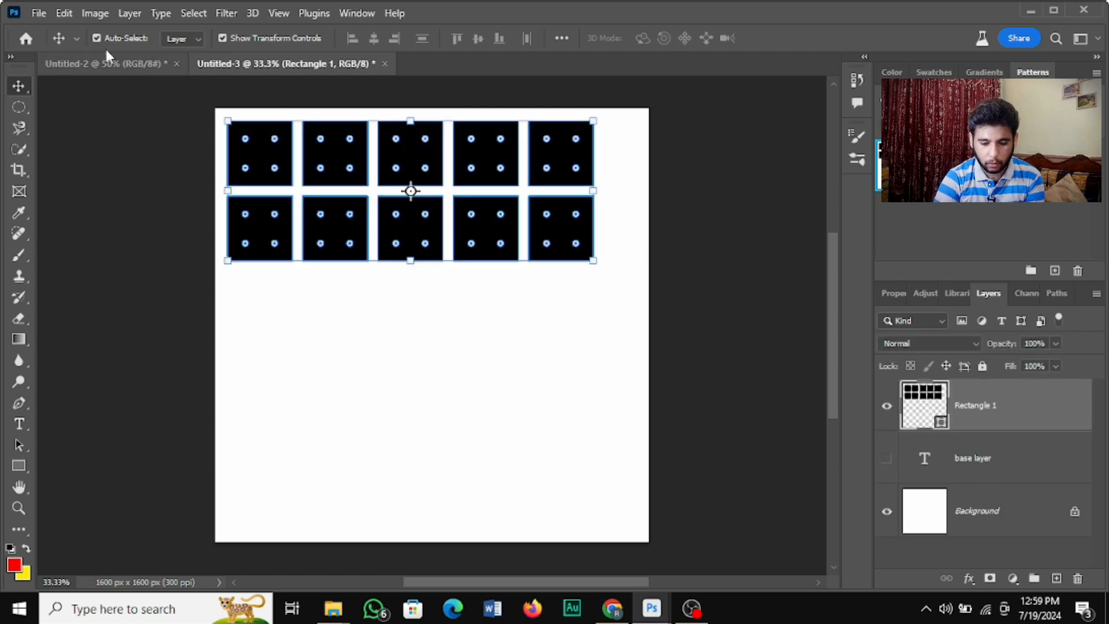
# Step: Define the merged squares as a custom shape, accepting the suggested name Shape 316
pyautogui.click(64, 14)
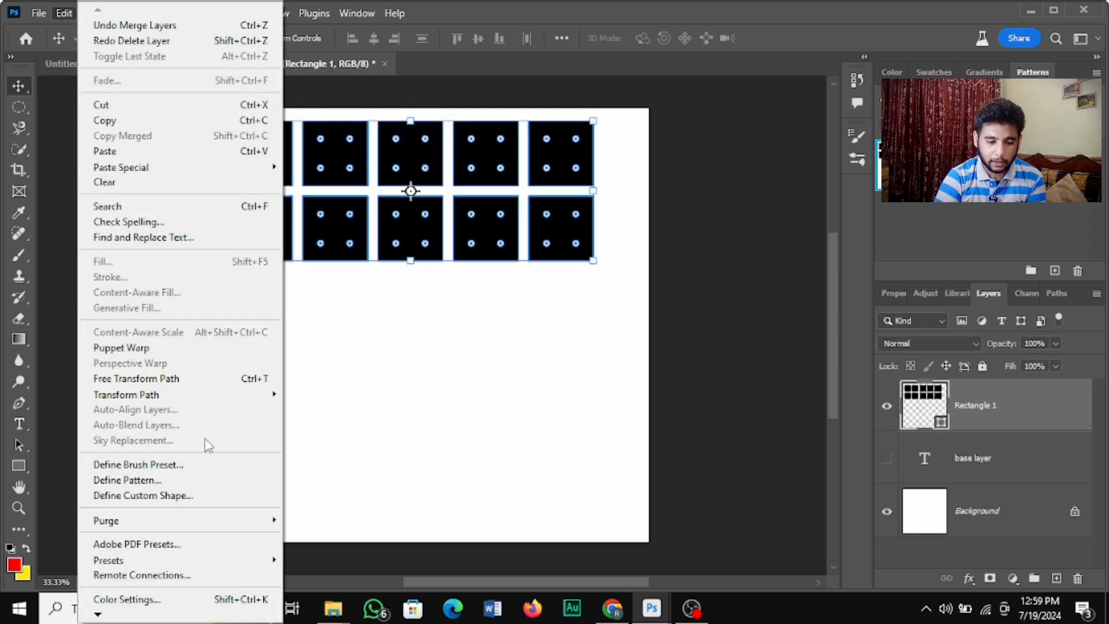
pyautogui.click(143, 495)
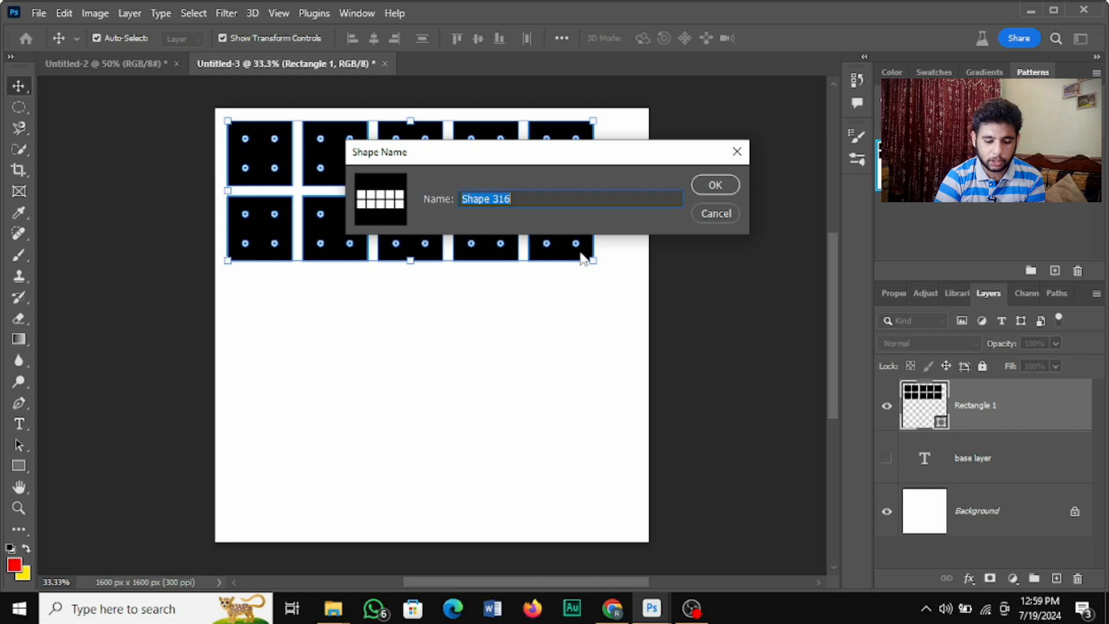
pyautogui.click(705, 194)
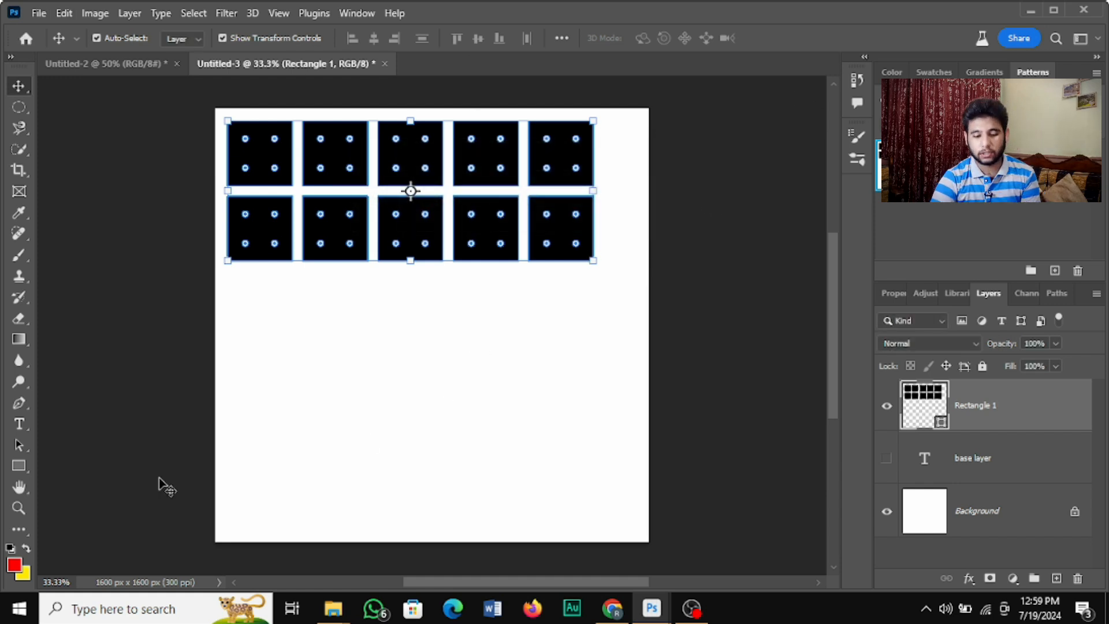
# Step: Switch to the Custom Shape tool and choose Shape 316 as the shape to draw
pyautogui.click(16, 472)
pyautogui.rightClick(16, 472)
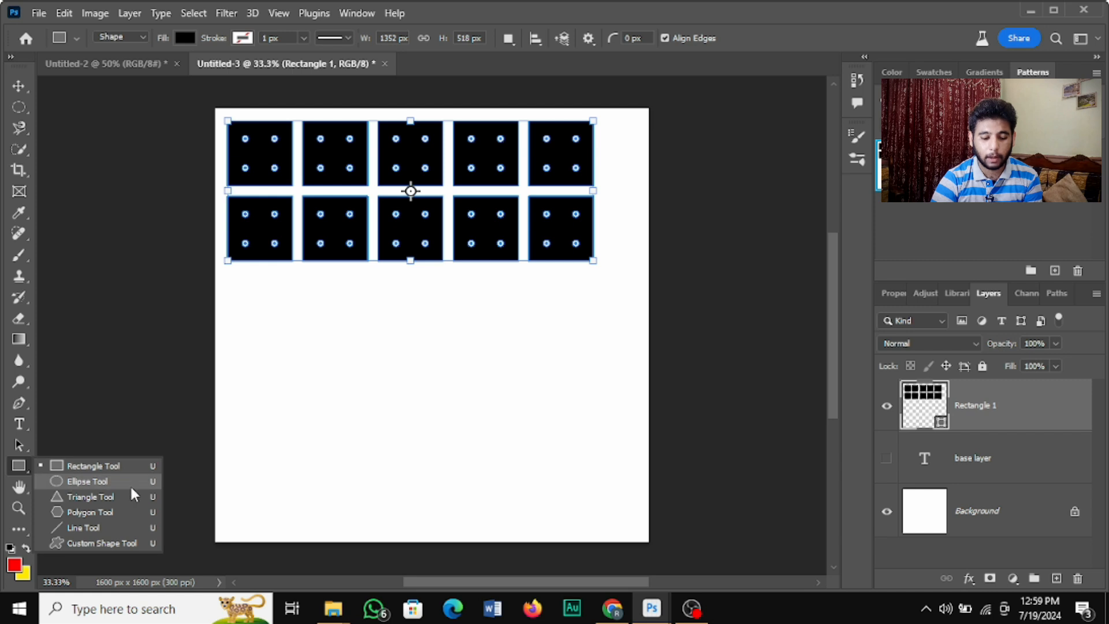
pyautogui.click(114, 541)
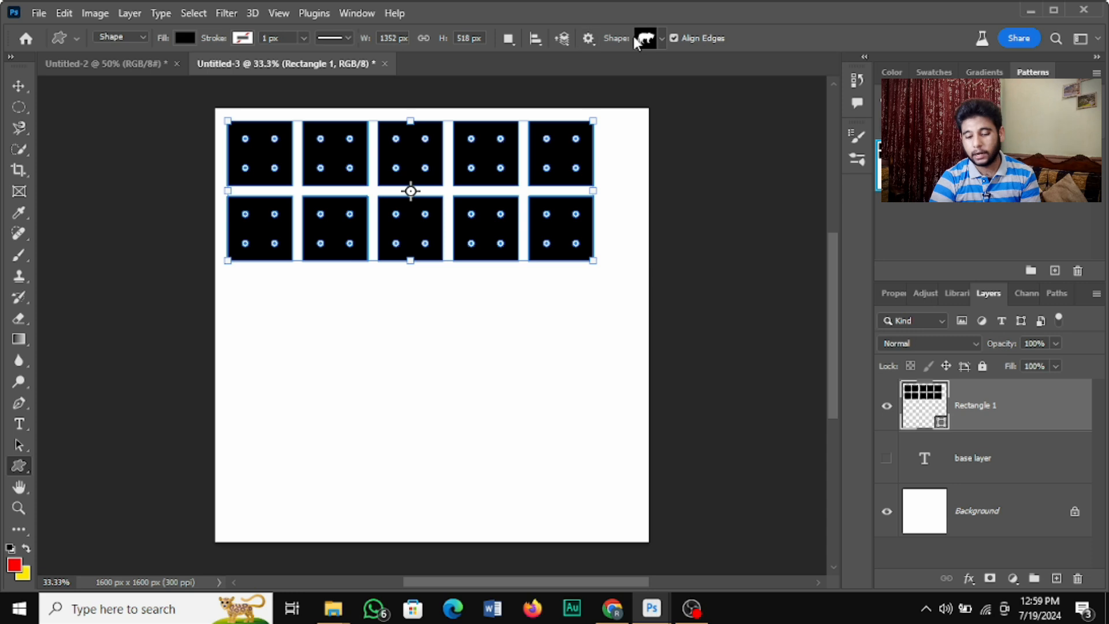
pyautogui.click(661, 38)
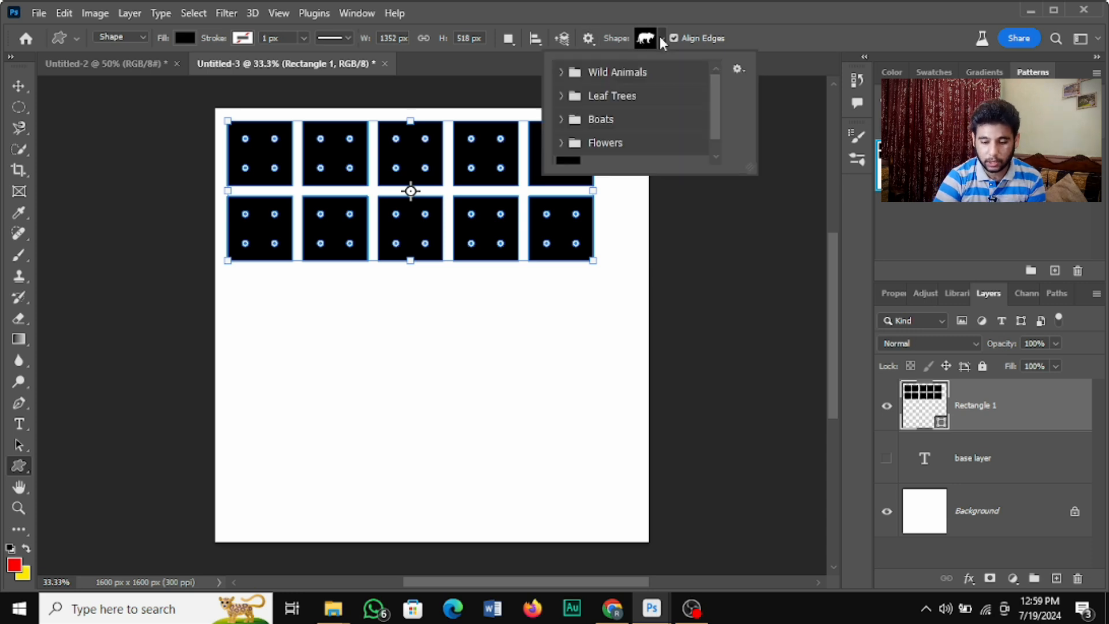
pyautogui.moveTo(716, 114); pyautogui.dragTo(716, 151)
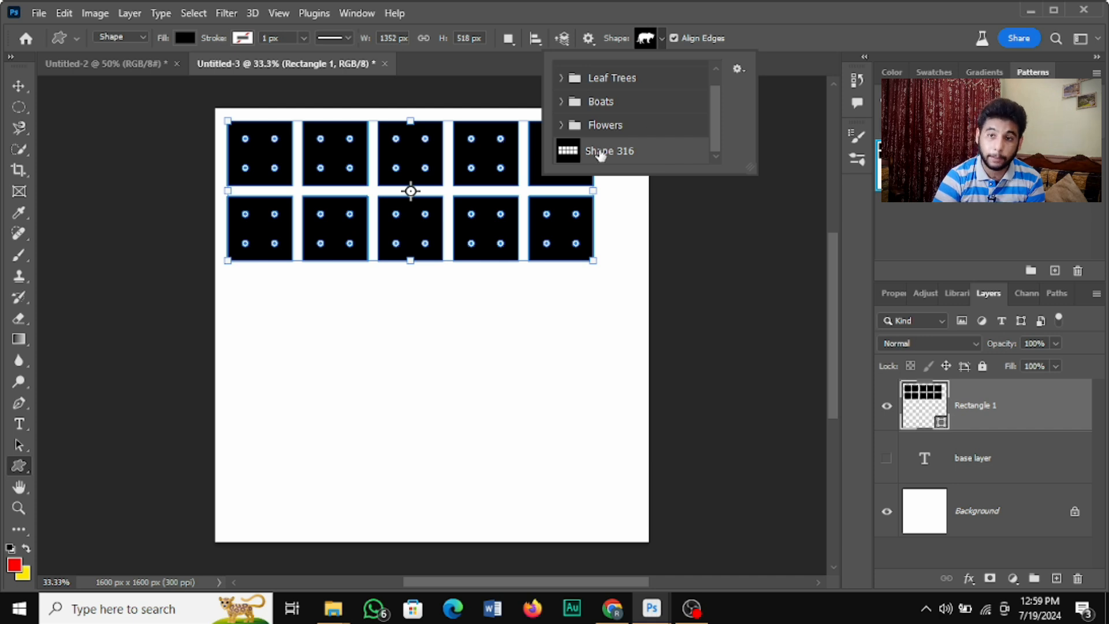
pyautogui.moveTo(598, 150); pyautogui.dragTo(398, 337)
pyautogui.moveTo(612, 154); pyautogui.dragTo(420, 330)
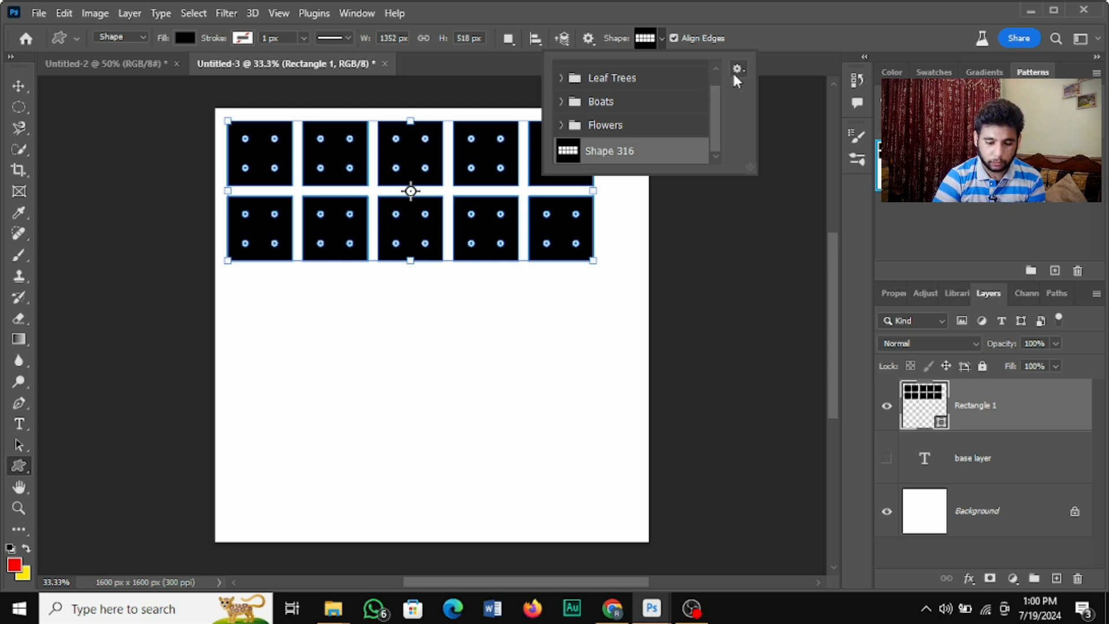
# Step: Try drawing Shape 316 about 591 by 44 px below the black squares, and undo it
pyautogui.moveTo(636, 151); pyautogui.dragTo(331, 478)
pyautogui.moveTo(295, 338)
pyautogui.mouseDown()
pyautogui.moveTo(456, 303)
pyautogui.moveTo(455, 325)
pyautogui.mouseUp()
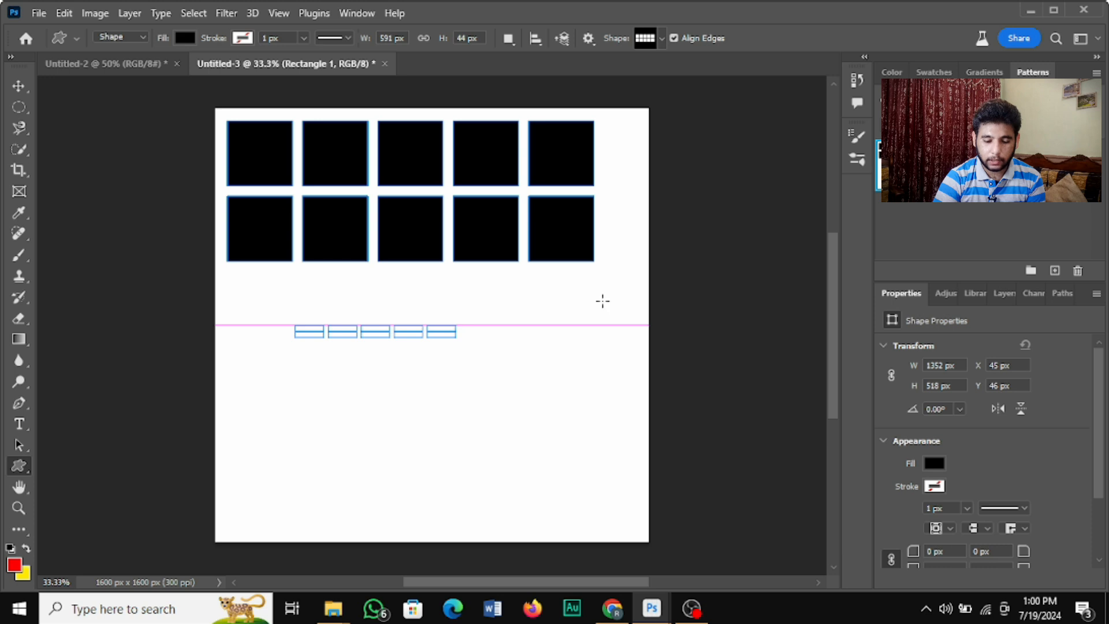
pyautogui.hotkey('ctrl', 'z')
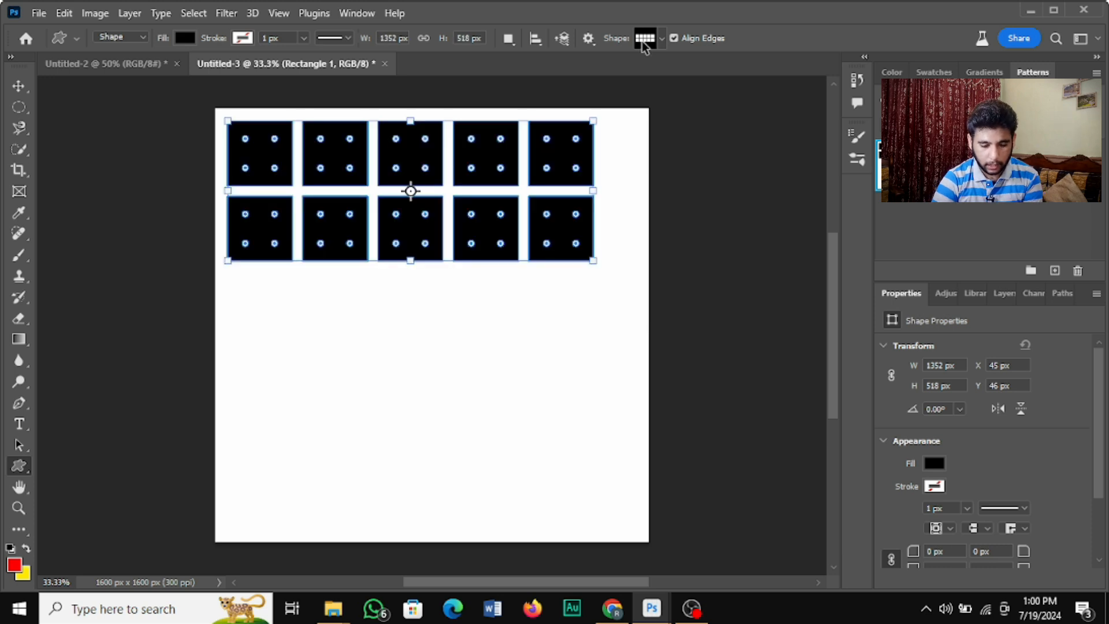
# Step: Place a 1352 by 518 px Shape 316 below the squares, and draw another about 1095 by 569 px overlapping it
pyautogui.click(662, 38)
pyautogui.moveTo(566, 151); pyautogui.dragTo(330, 341)
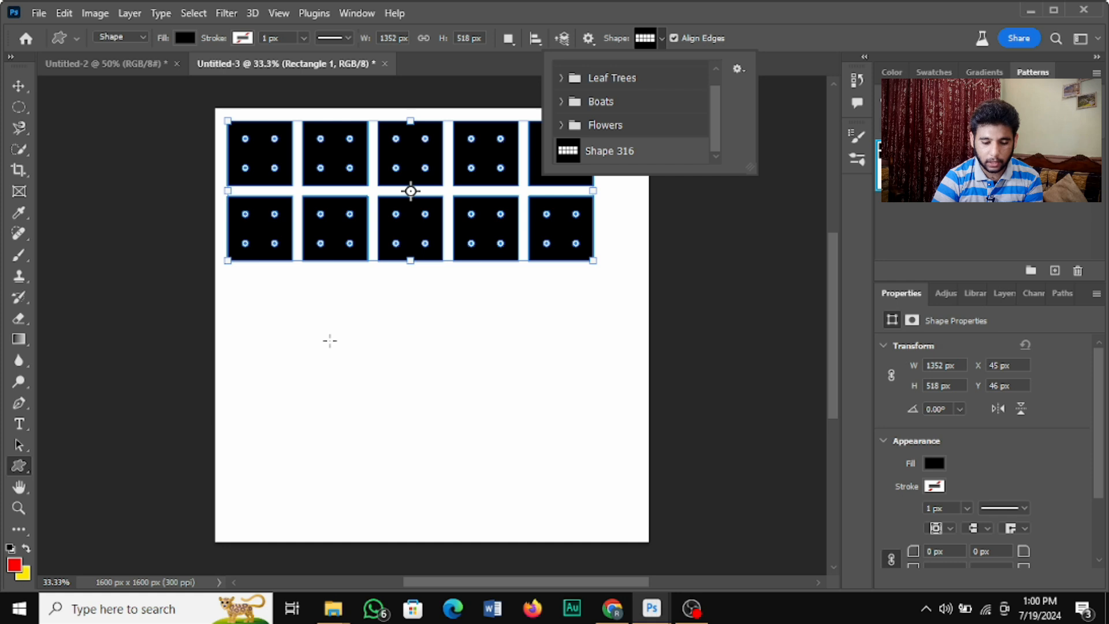
pyautogui.moveTo(569, 161); pyautogui.dragTo(326, 376)
pyautogui.click(326, 375)
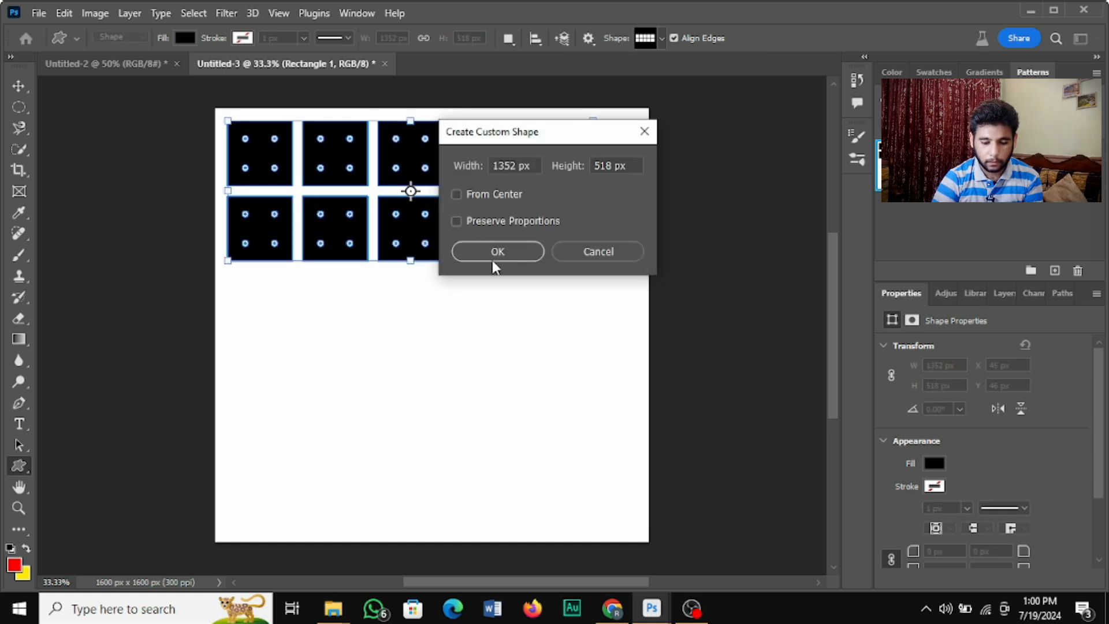
pyautogui.click(483, 259)
pyautogui.moveTo(576, 432); pyautogui.dragTo(276, 274)
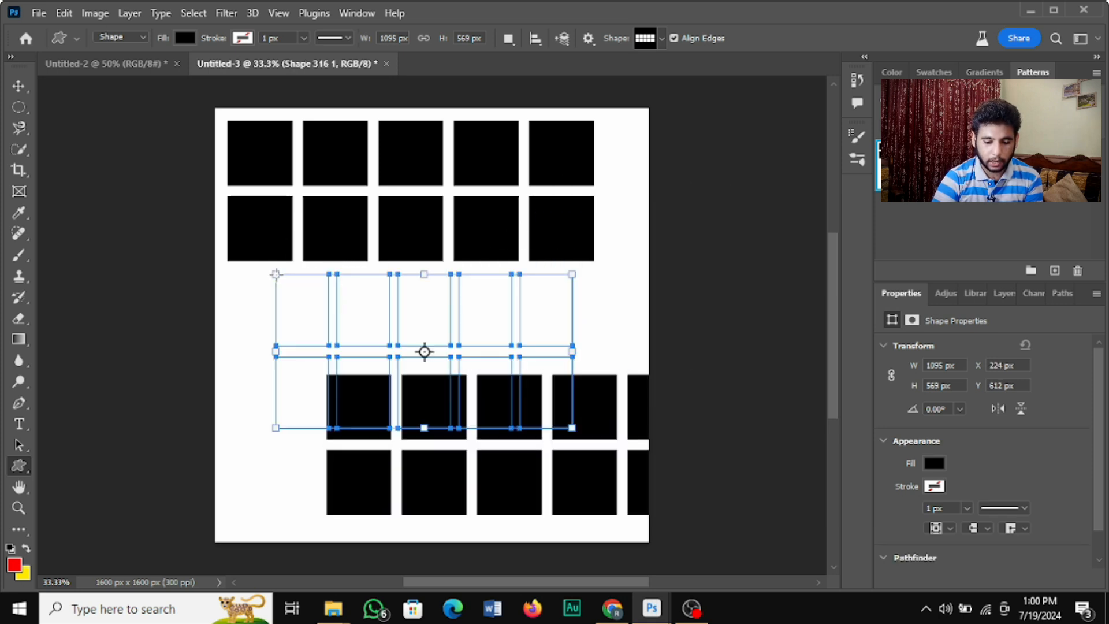